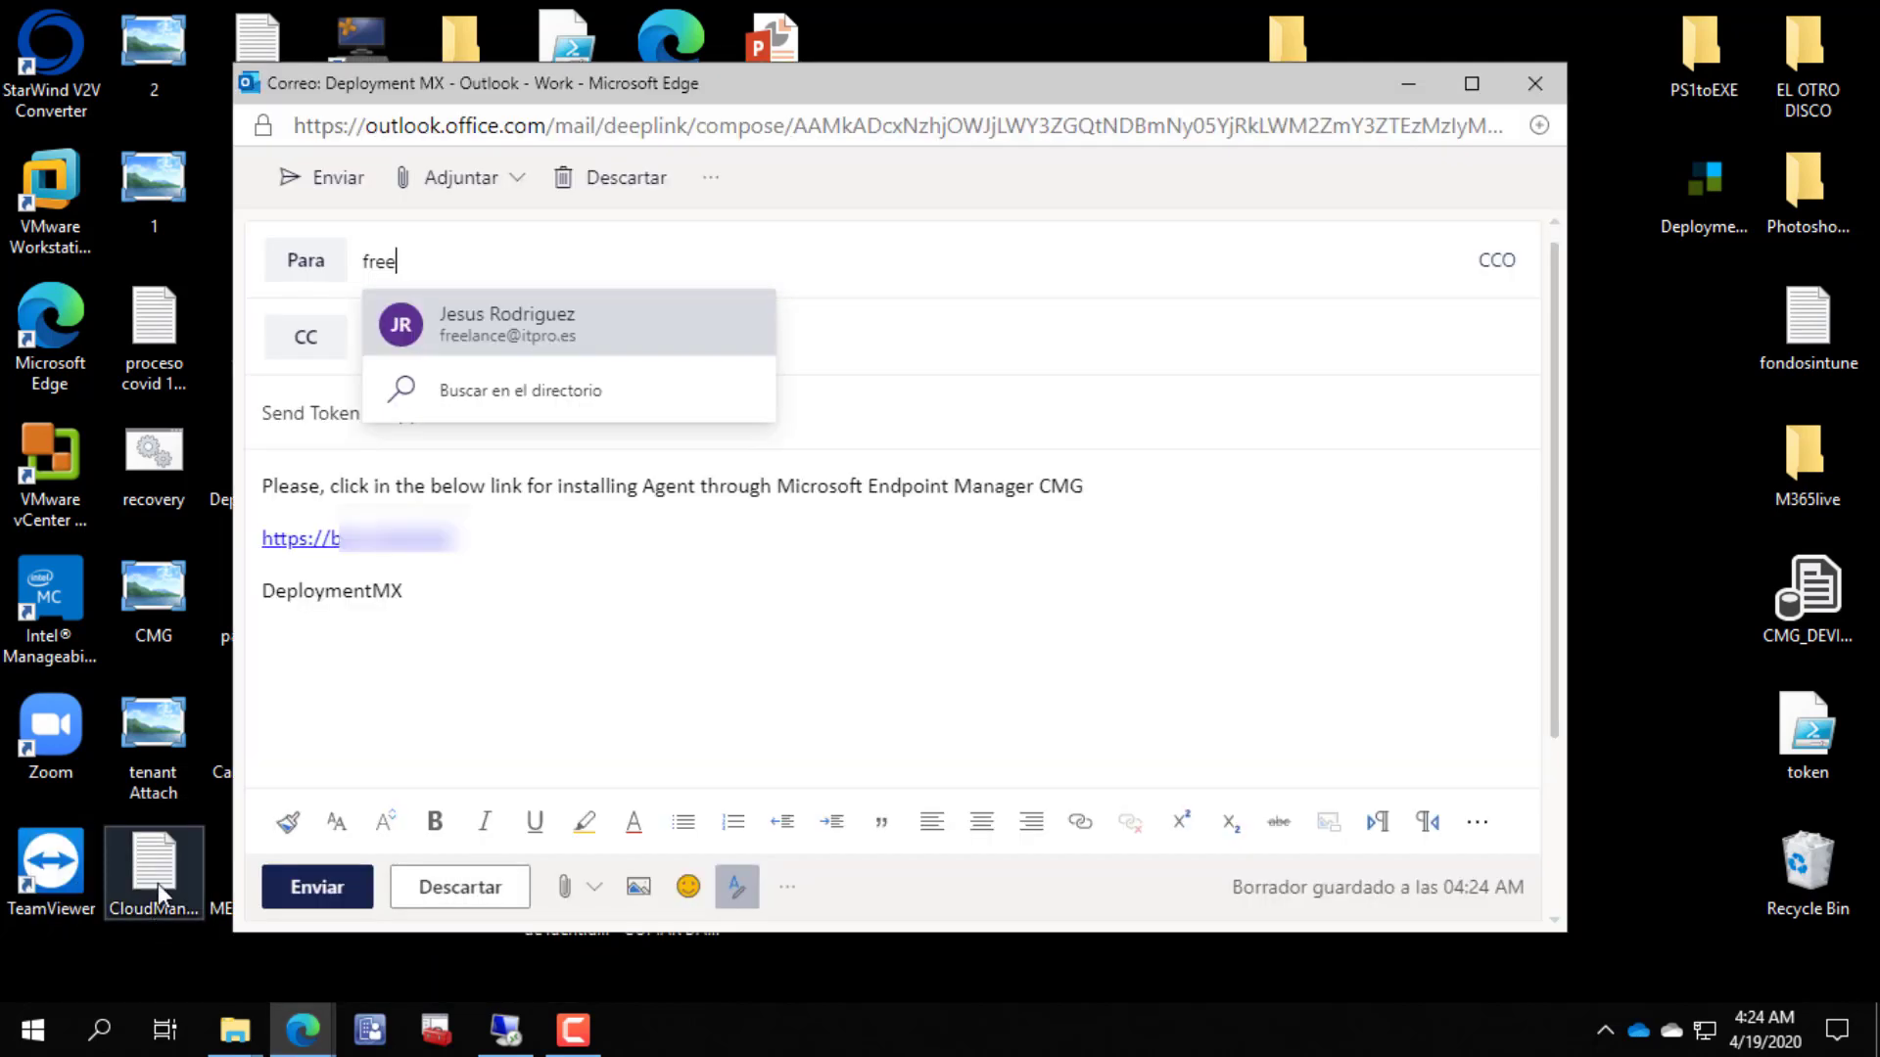
Address the token installation email to the suggested contact and send it.
left_click(504, 337)
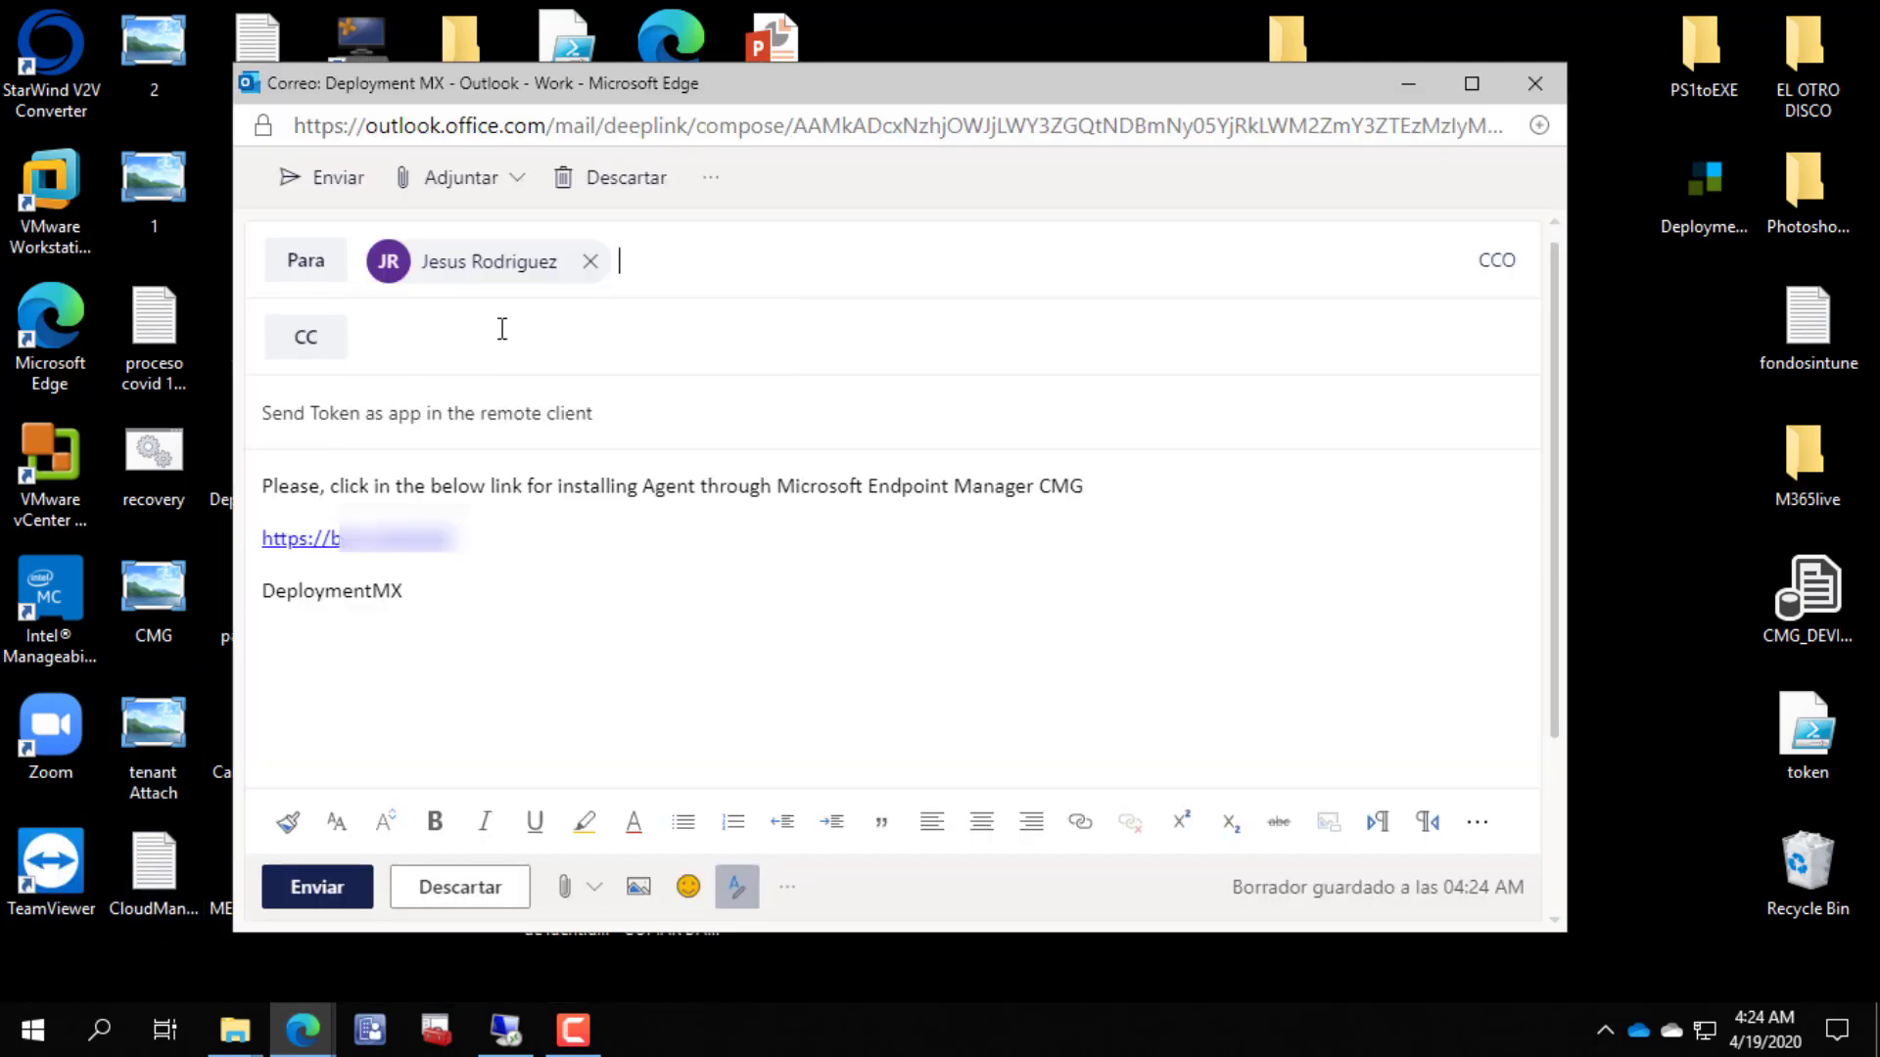
left_click(311, 179)
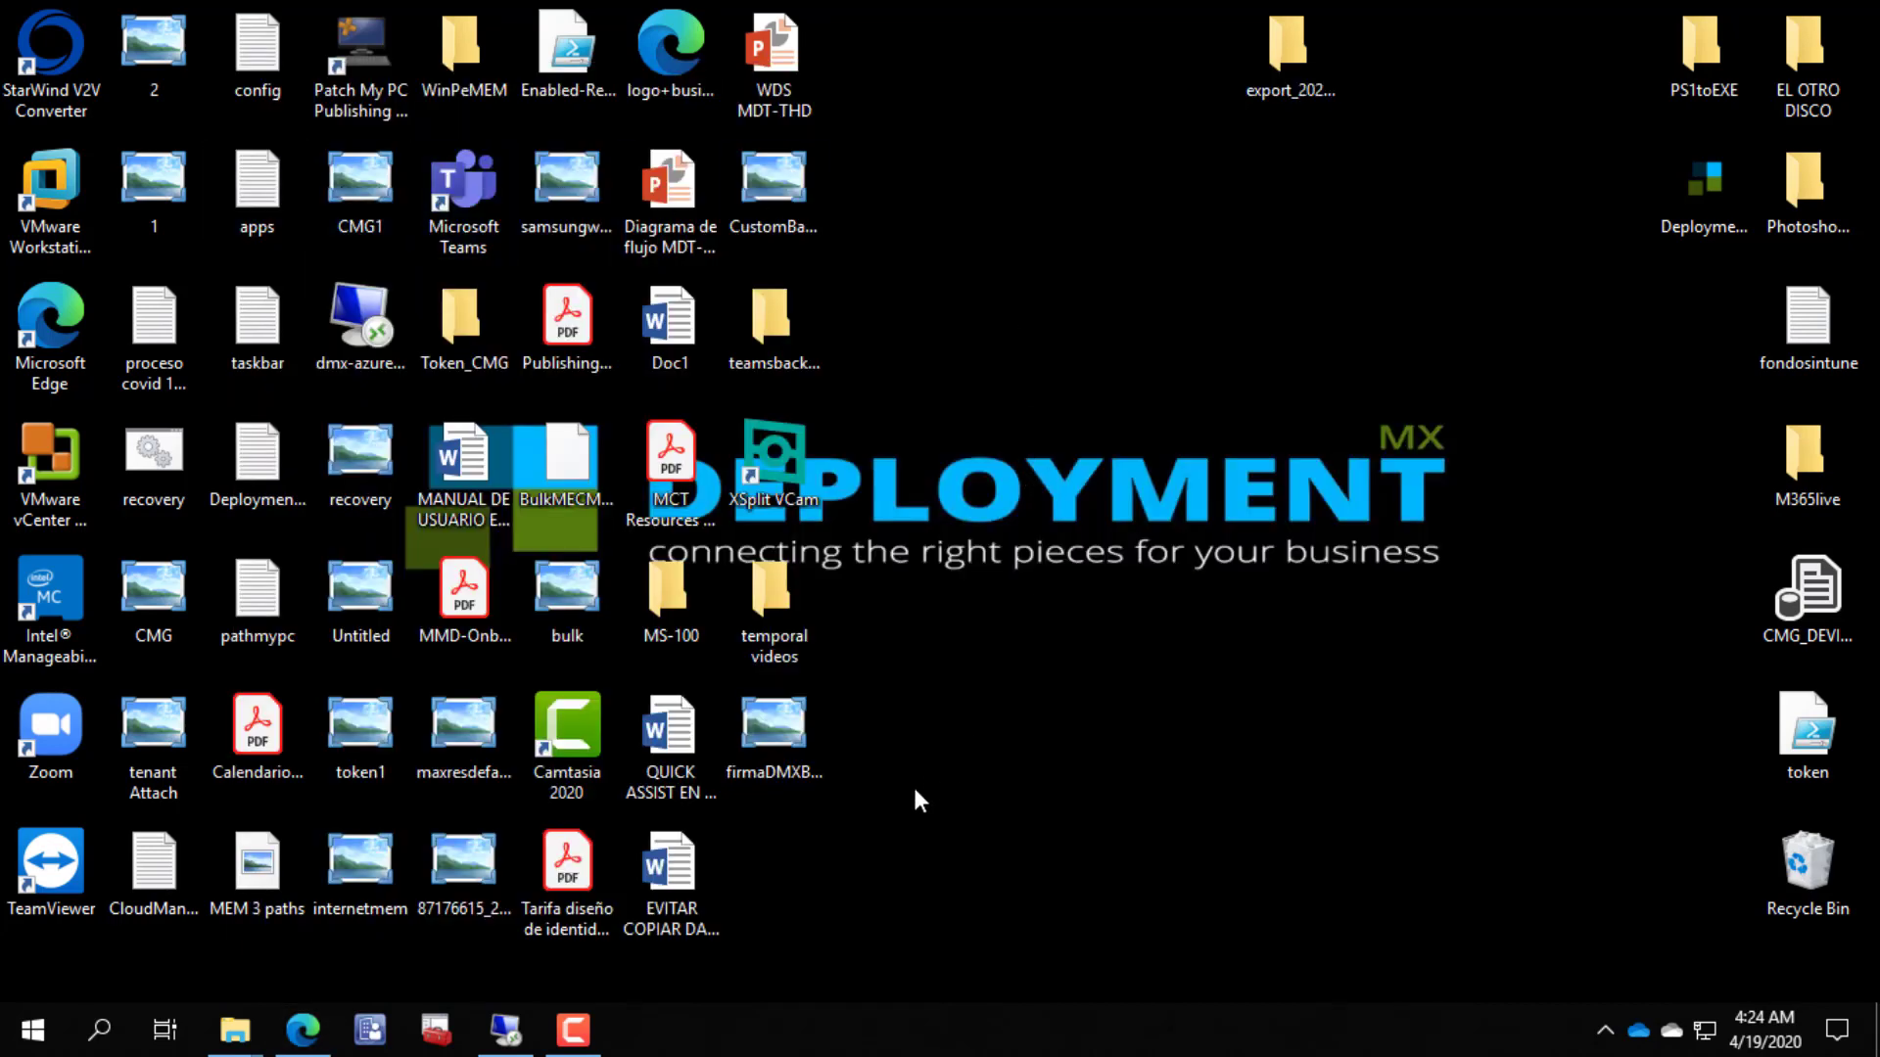
Switch to the Remote Desktop session and check the client computer's name and workgroup in its system properties.
left_click(513, 1044)
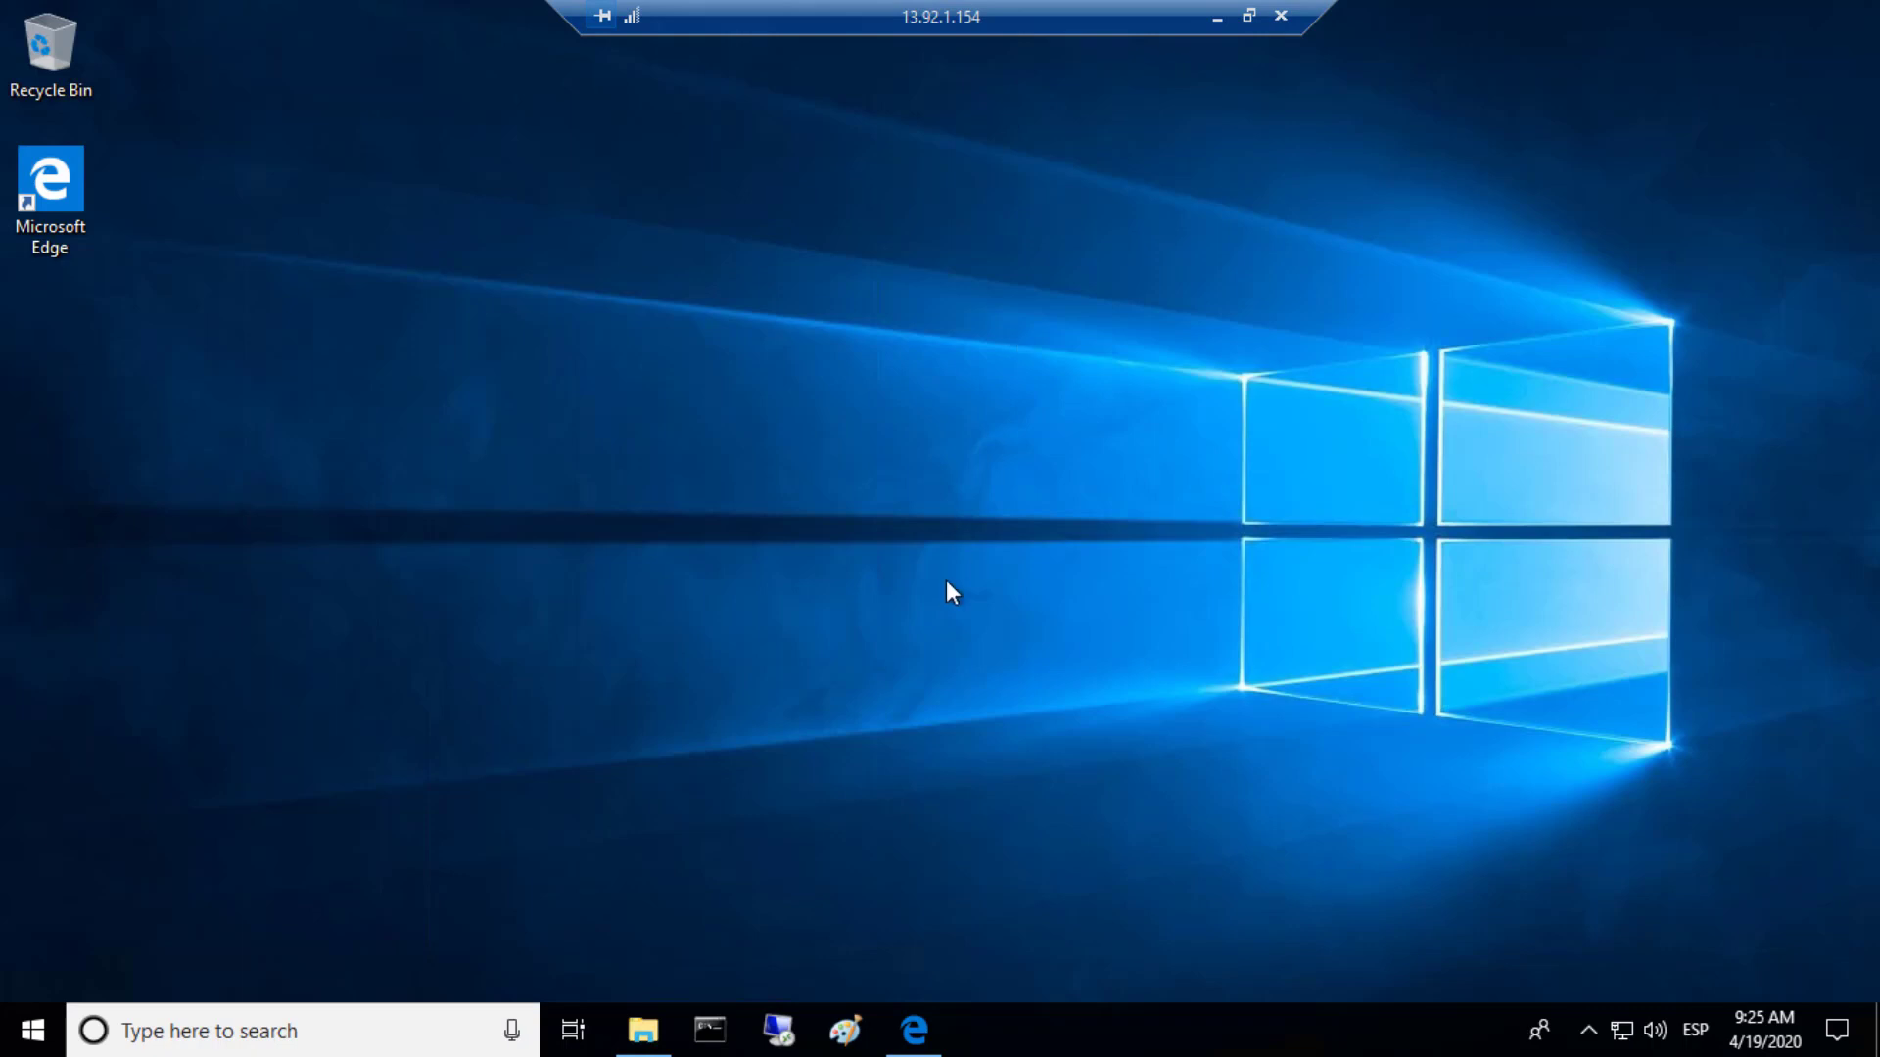
left_click(642, 1028)
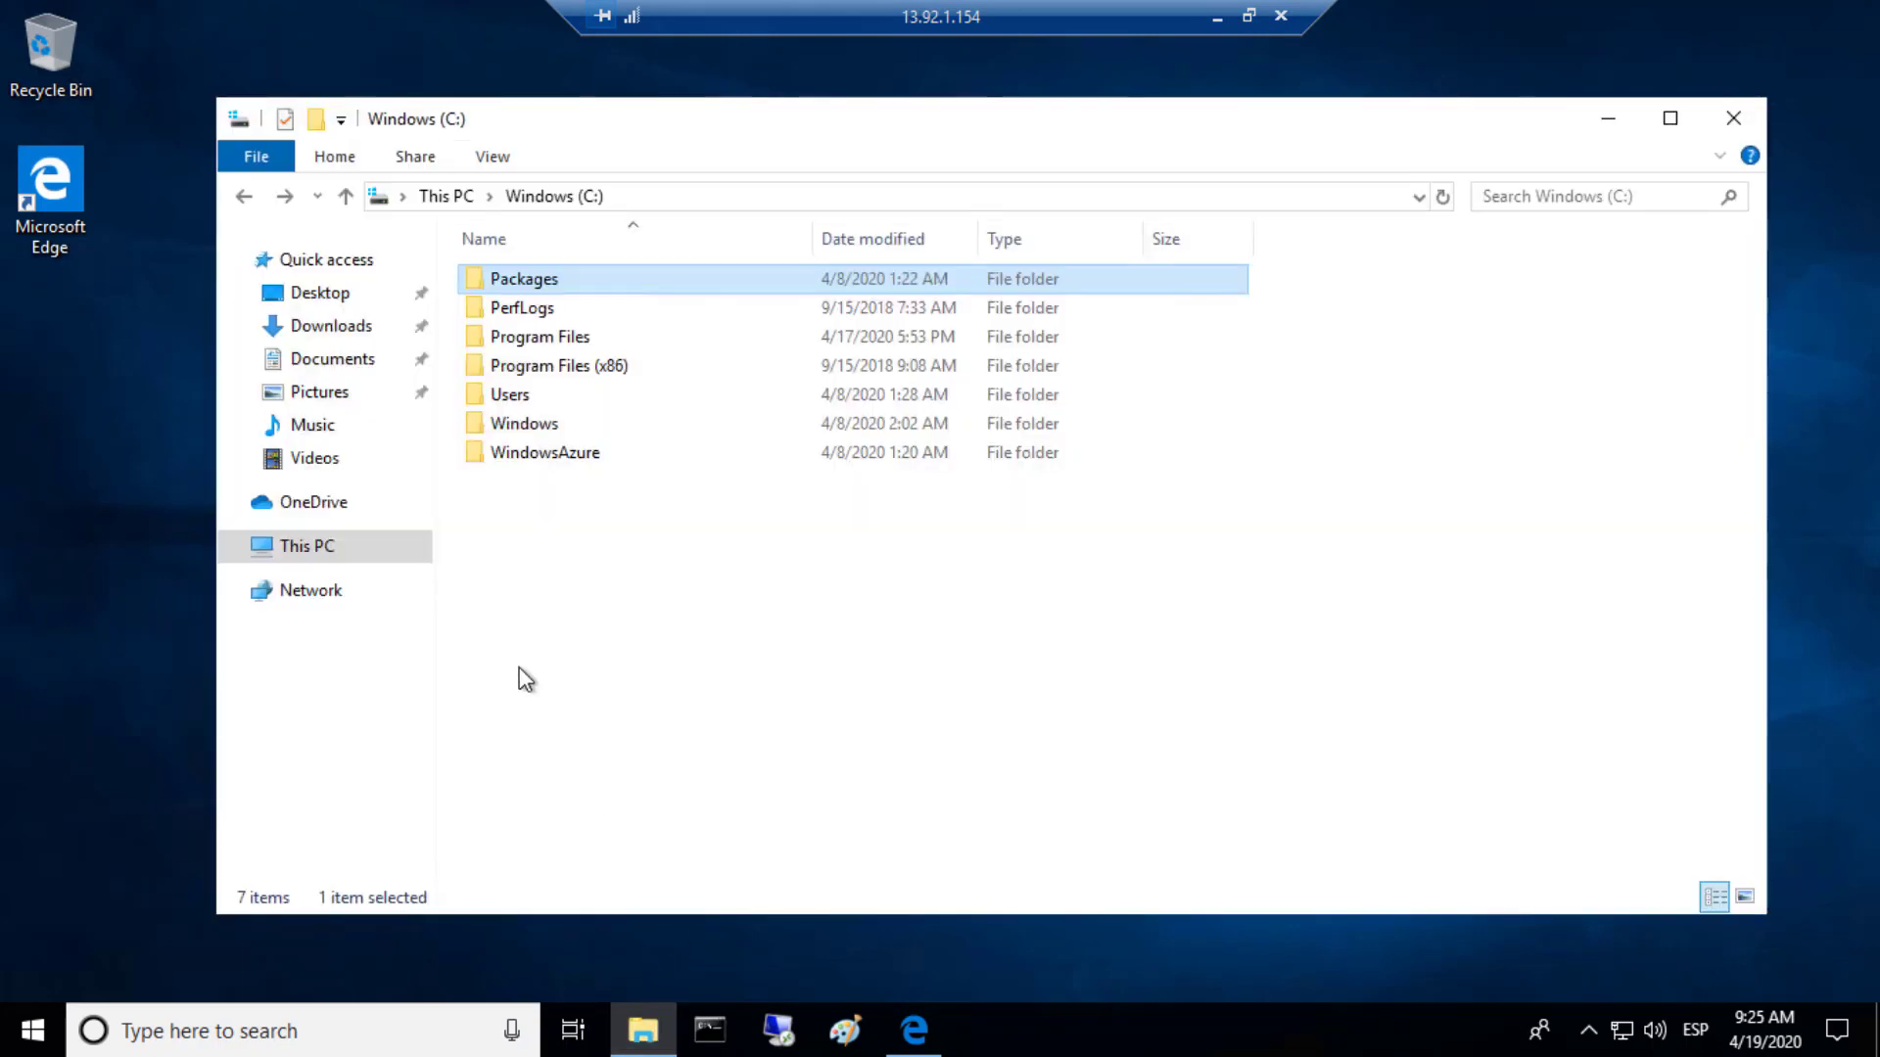
right_click(317, 550)
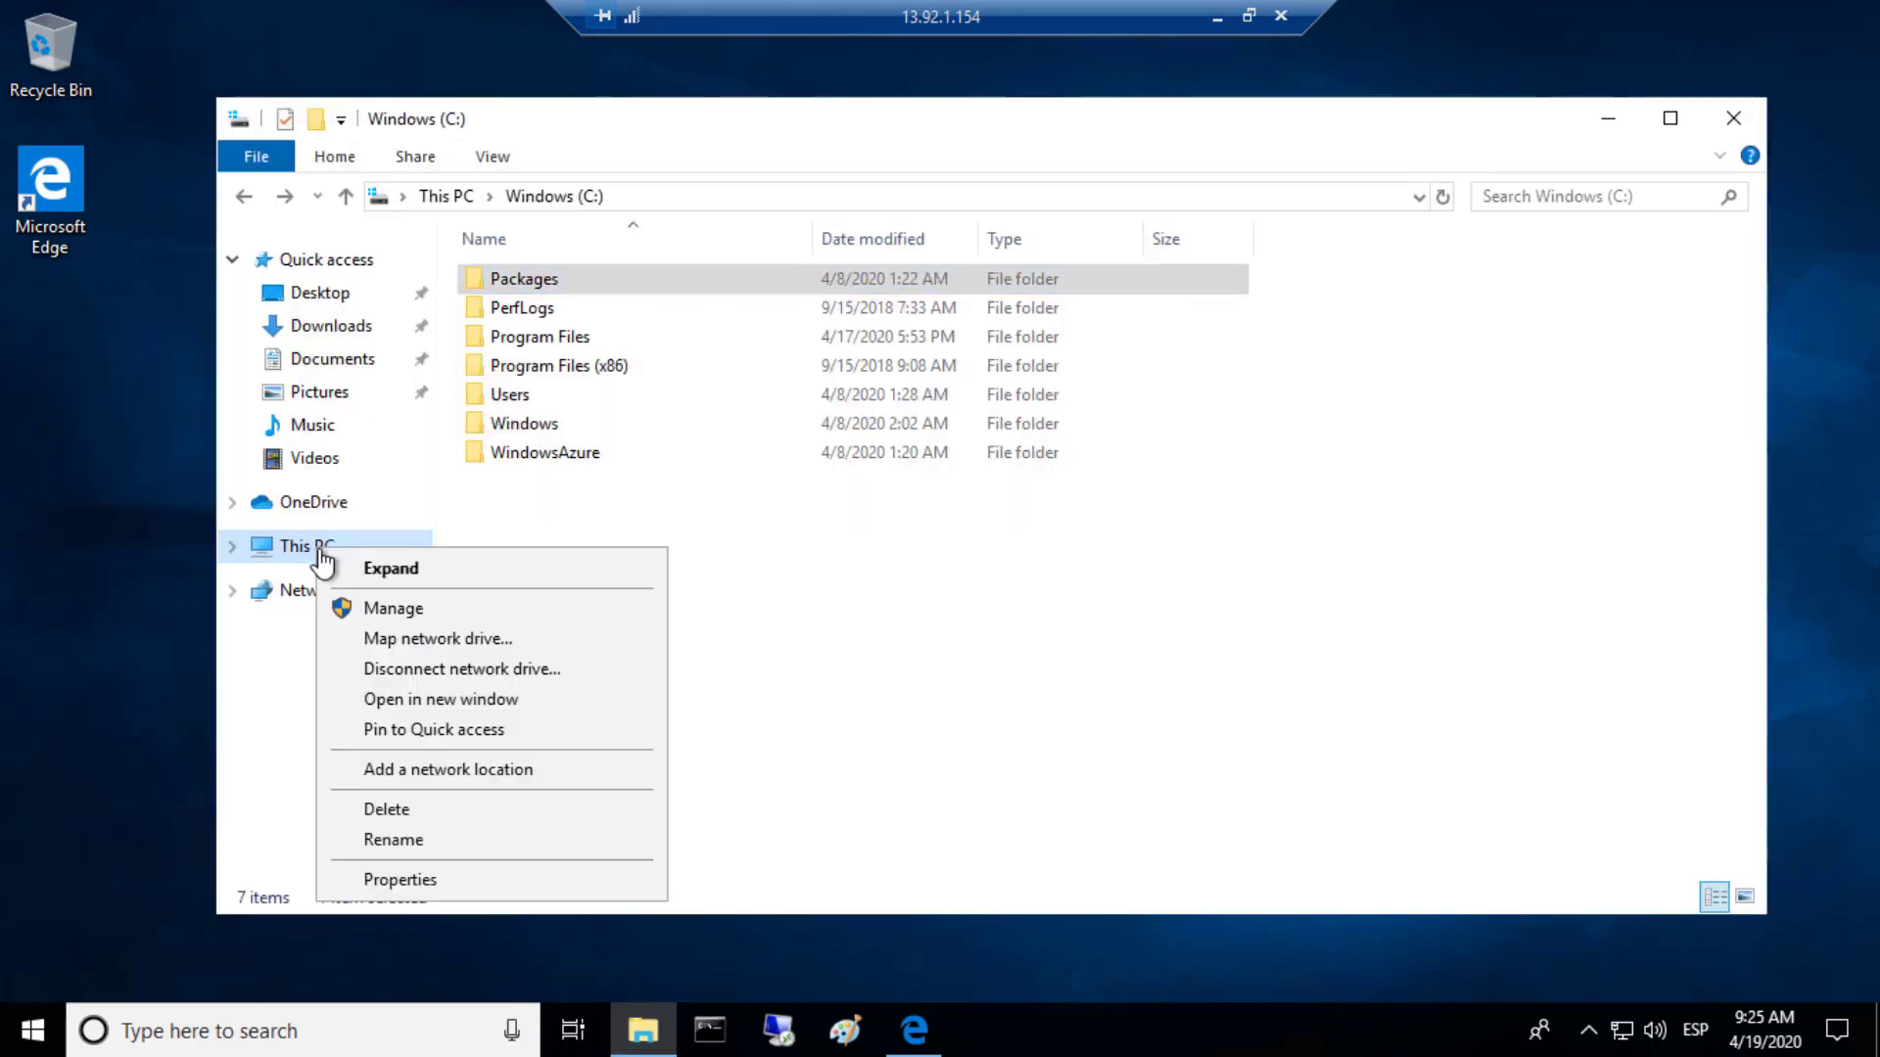
left_click(464, 883)
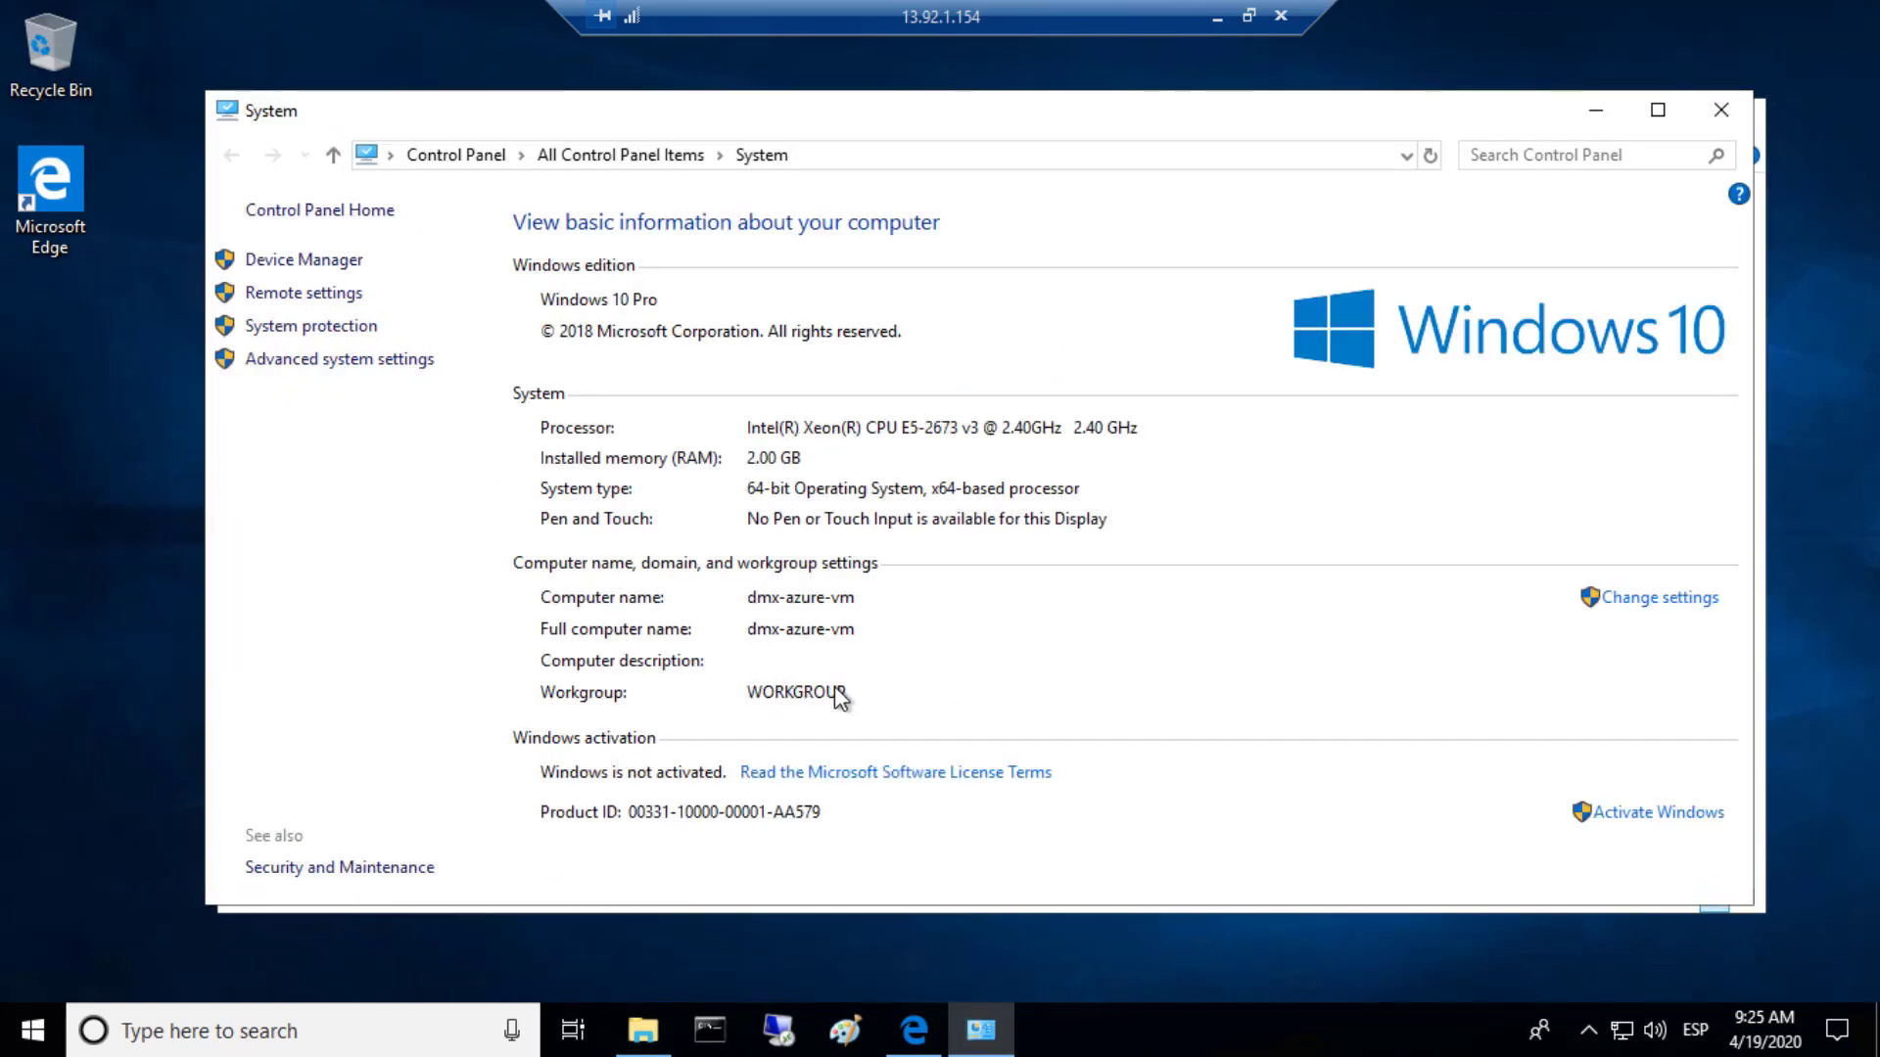
left_click(1718, 110)
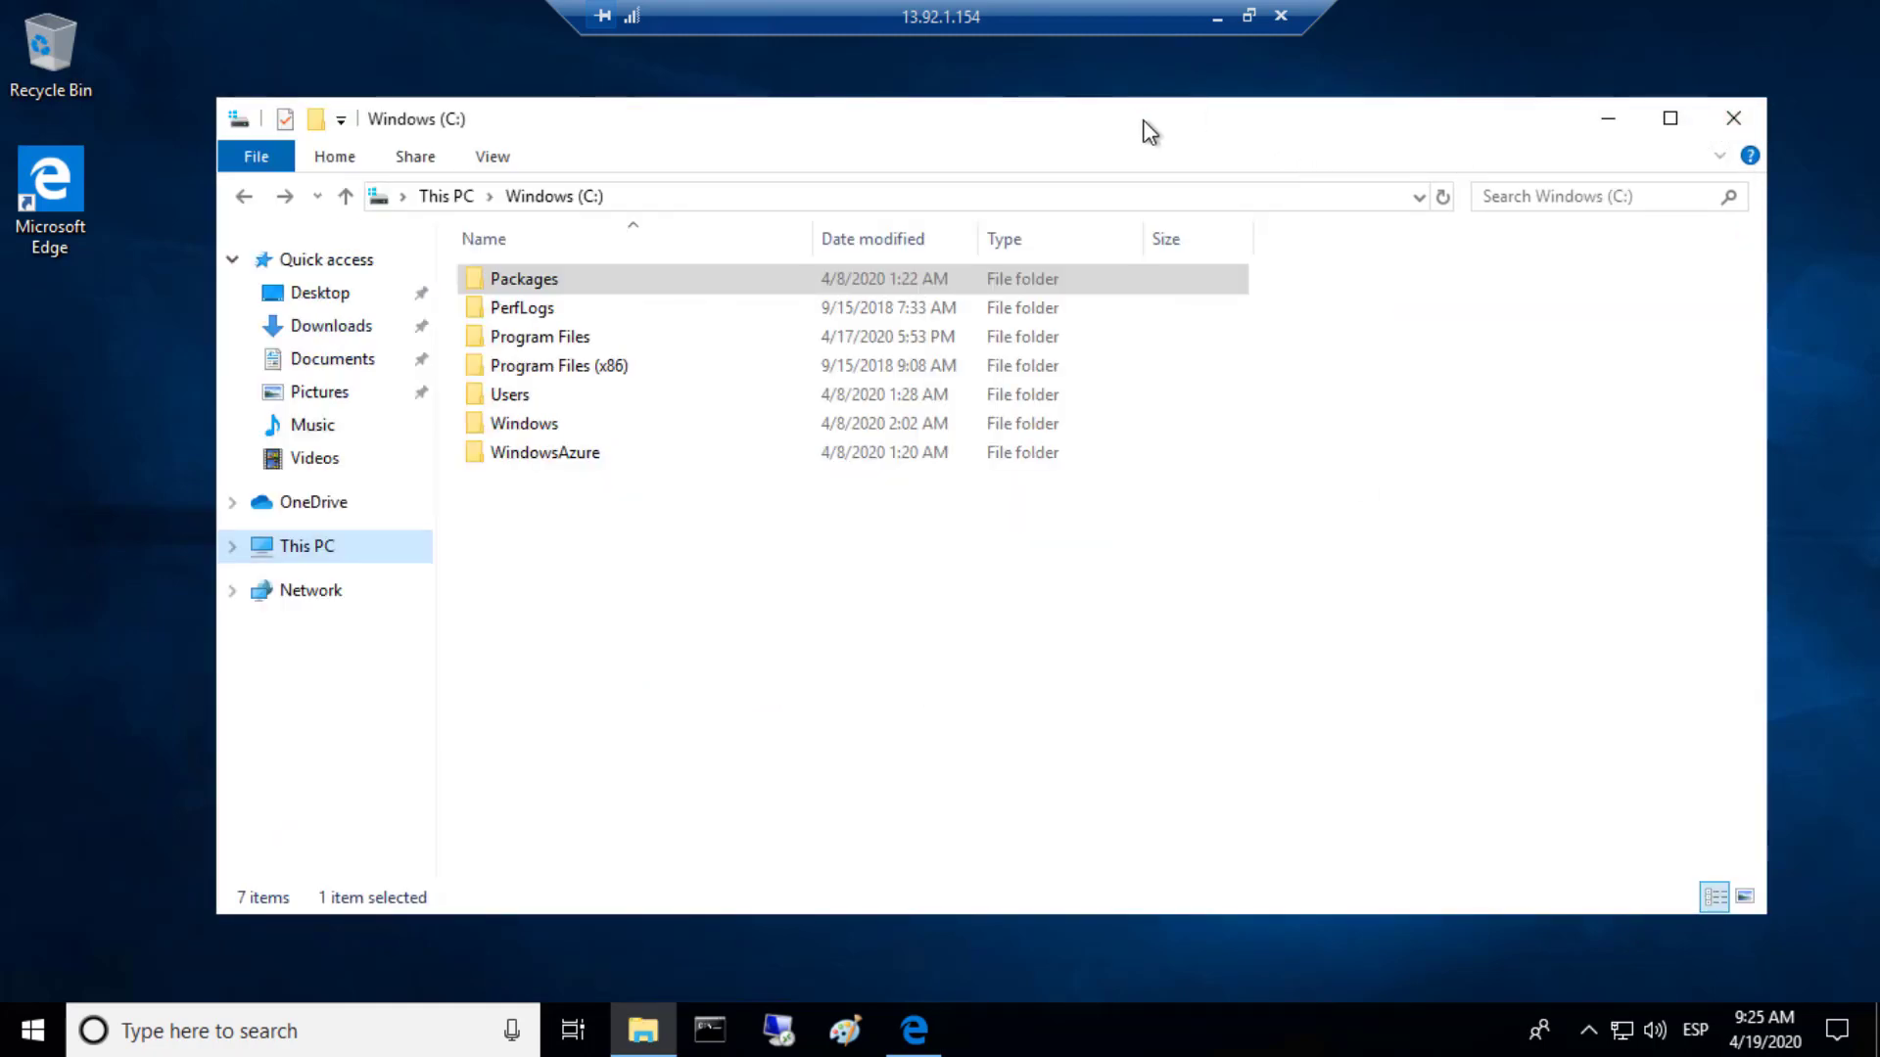
Switch to Microsoft Edge and open the "Send Token as app in the remote client" email from Deployment MX.
left_click(914, 1029)
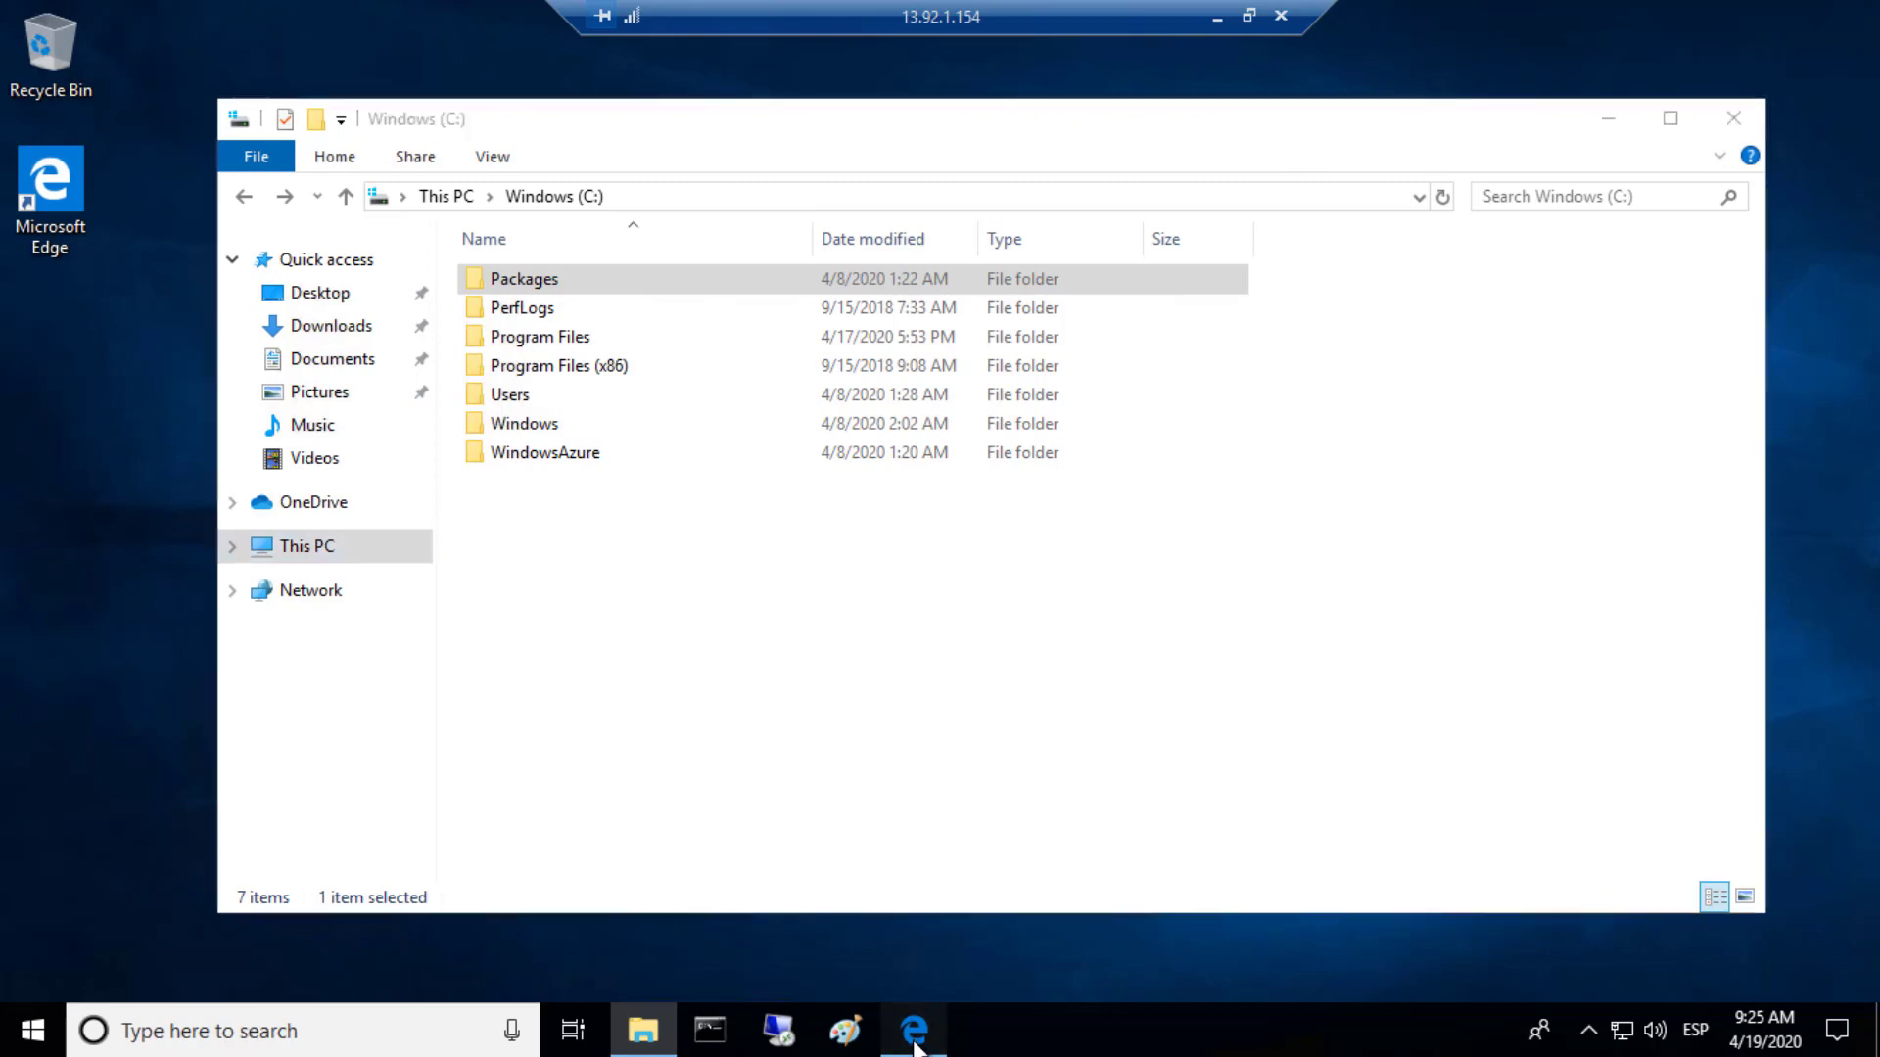
left_click(1087, 736)
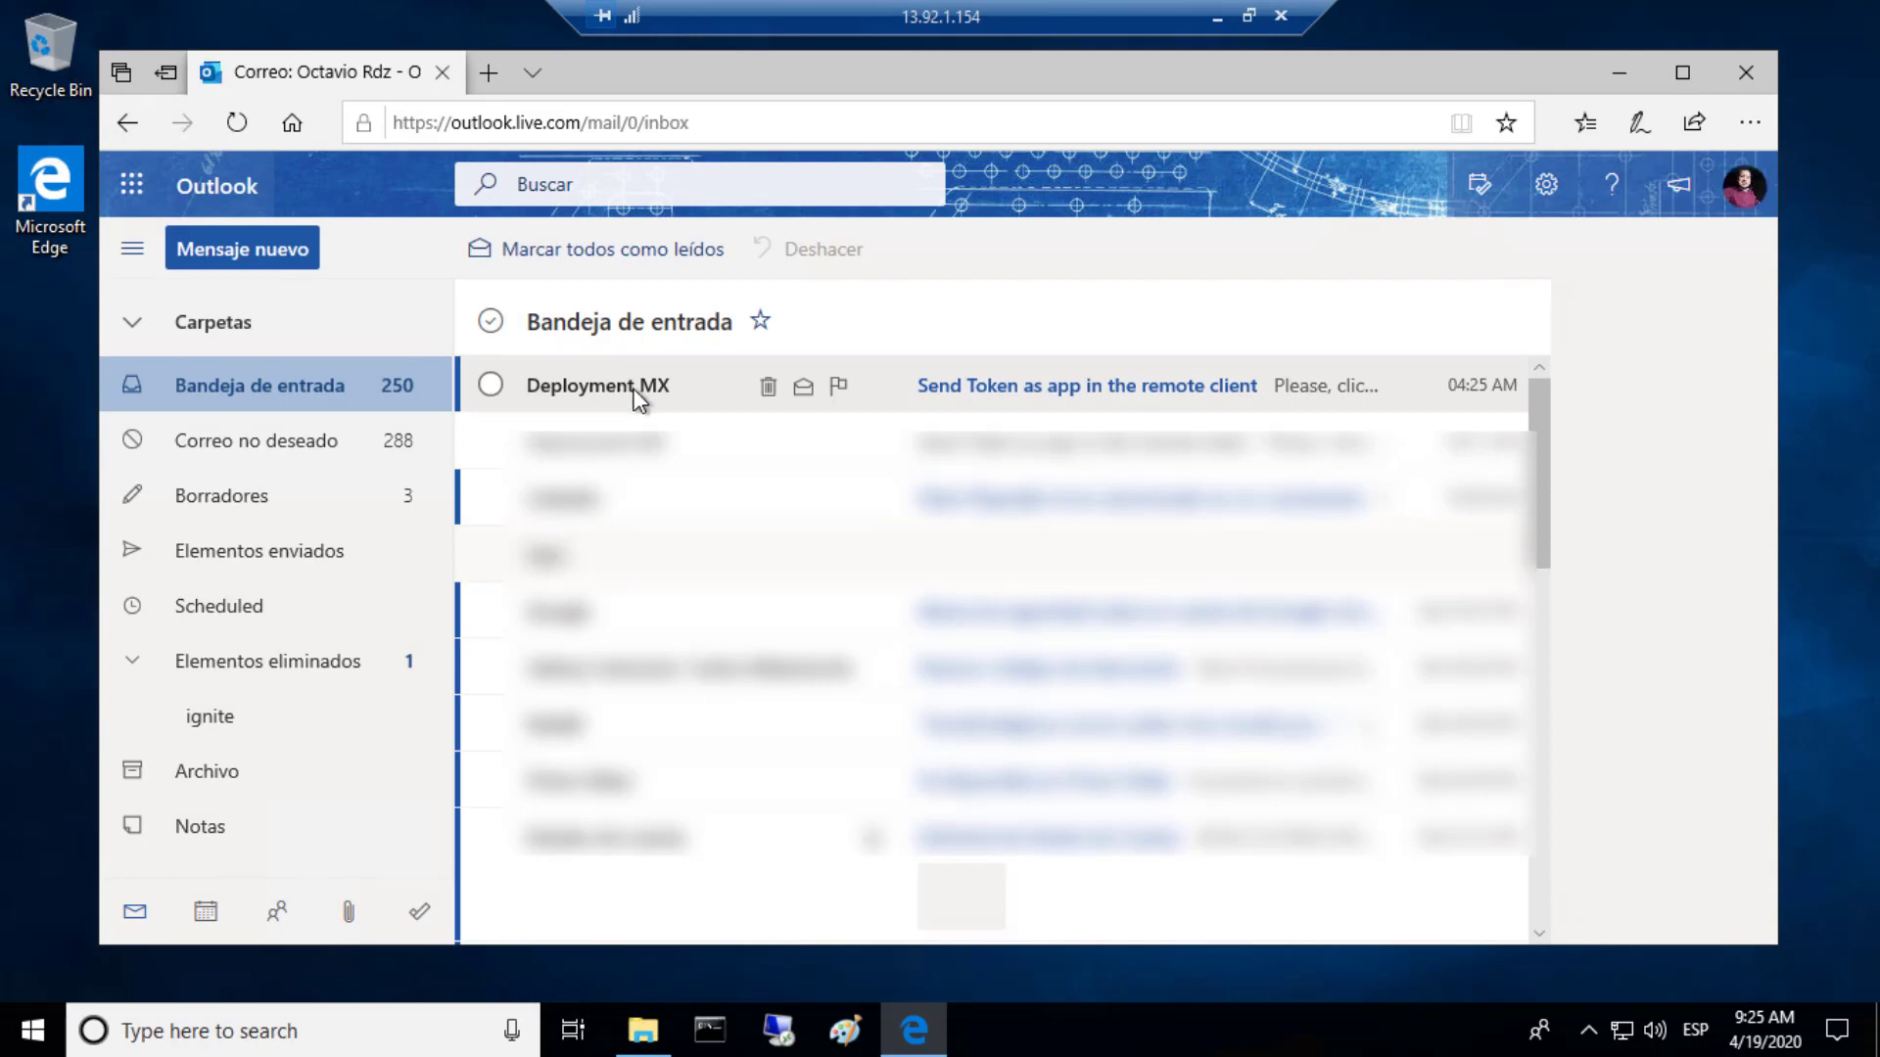
left_click(636, 394)
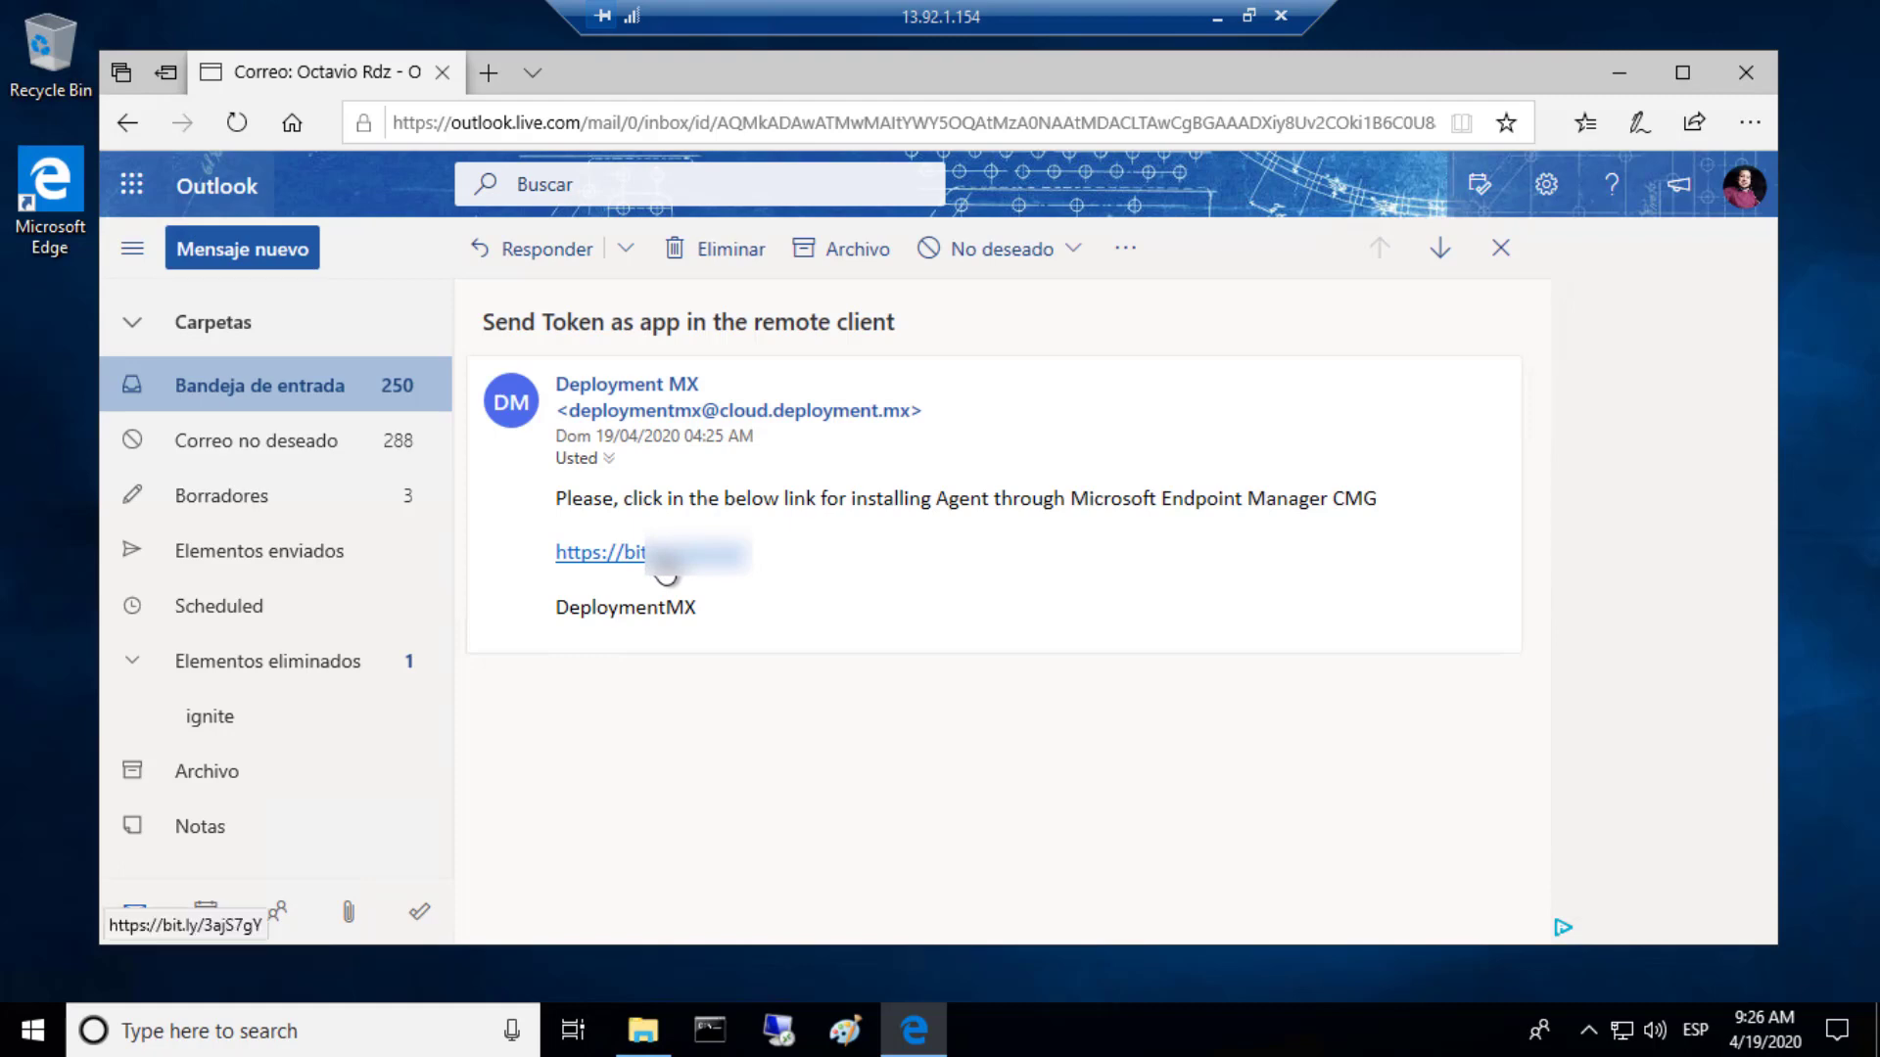
Follow the email's installation link, close the blank tab it leaves, and save DeploymentMX-TokenCMG.exe.
left_click(654, 554)
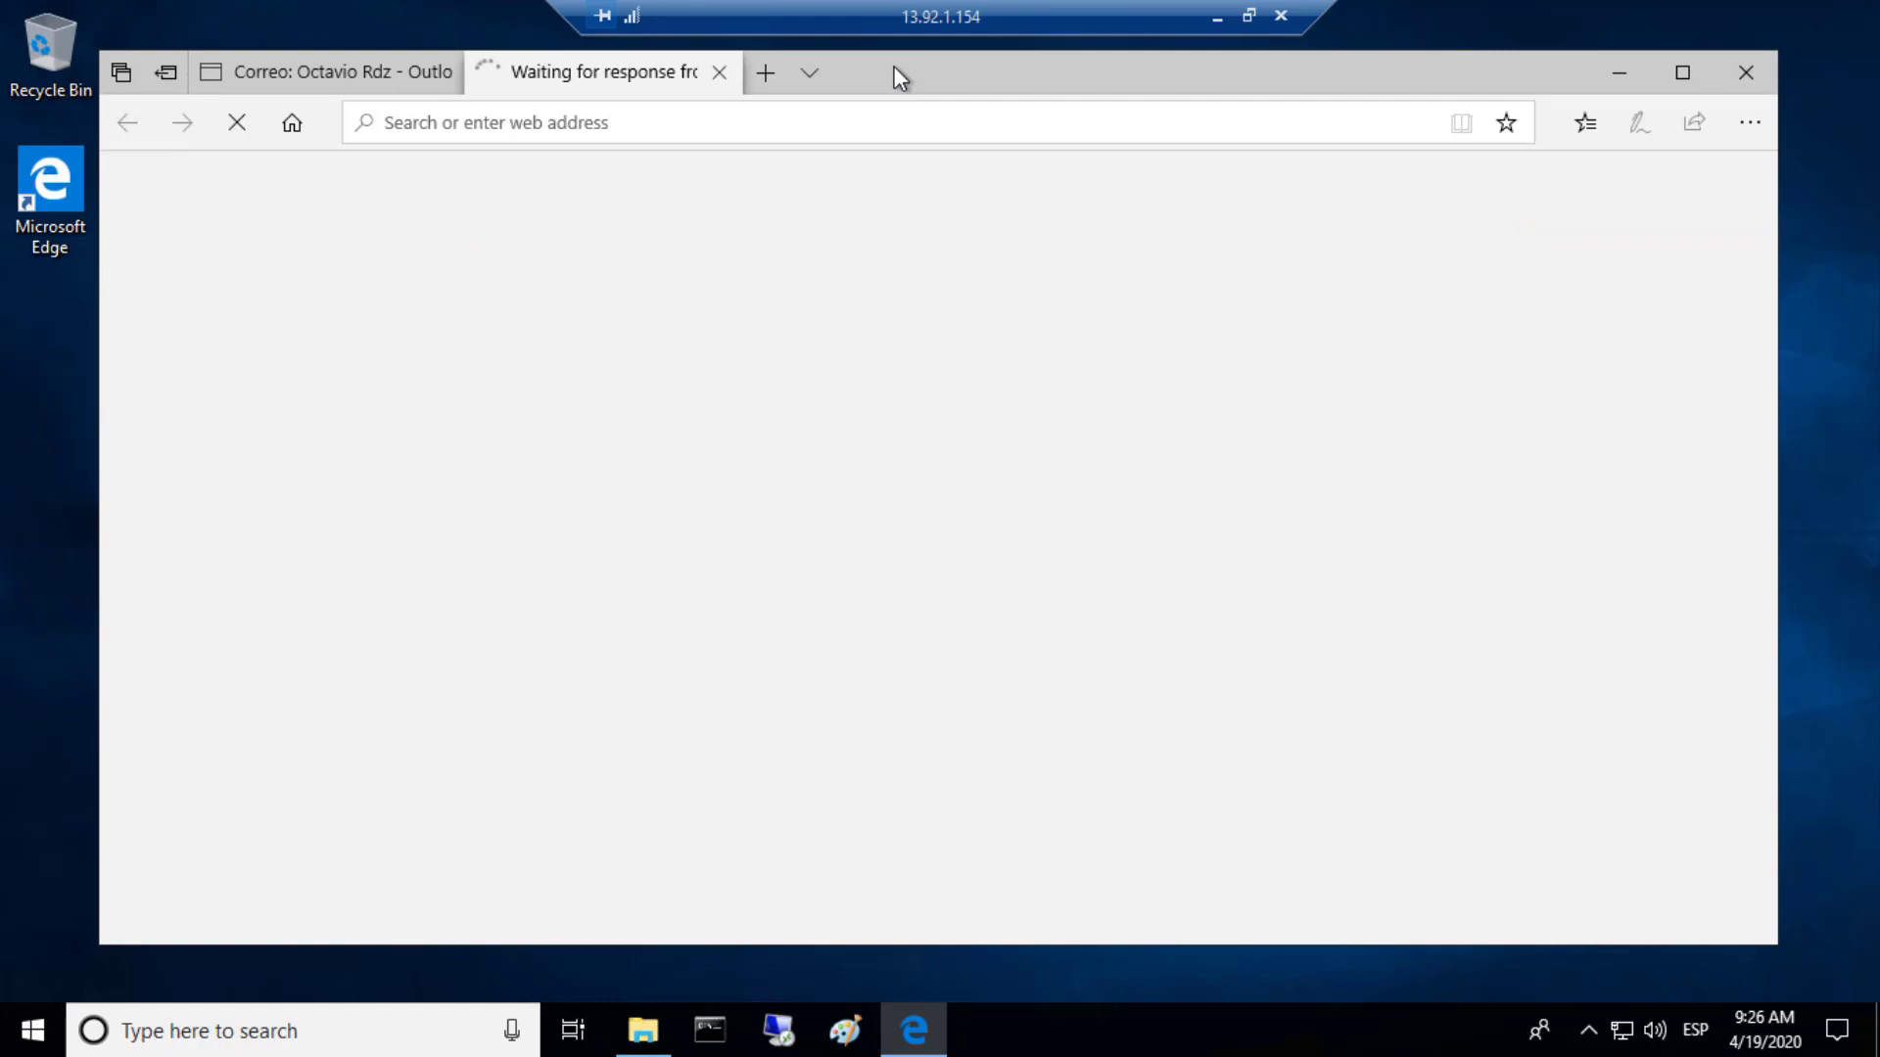
key("ctrl+Tab")
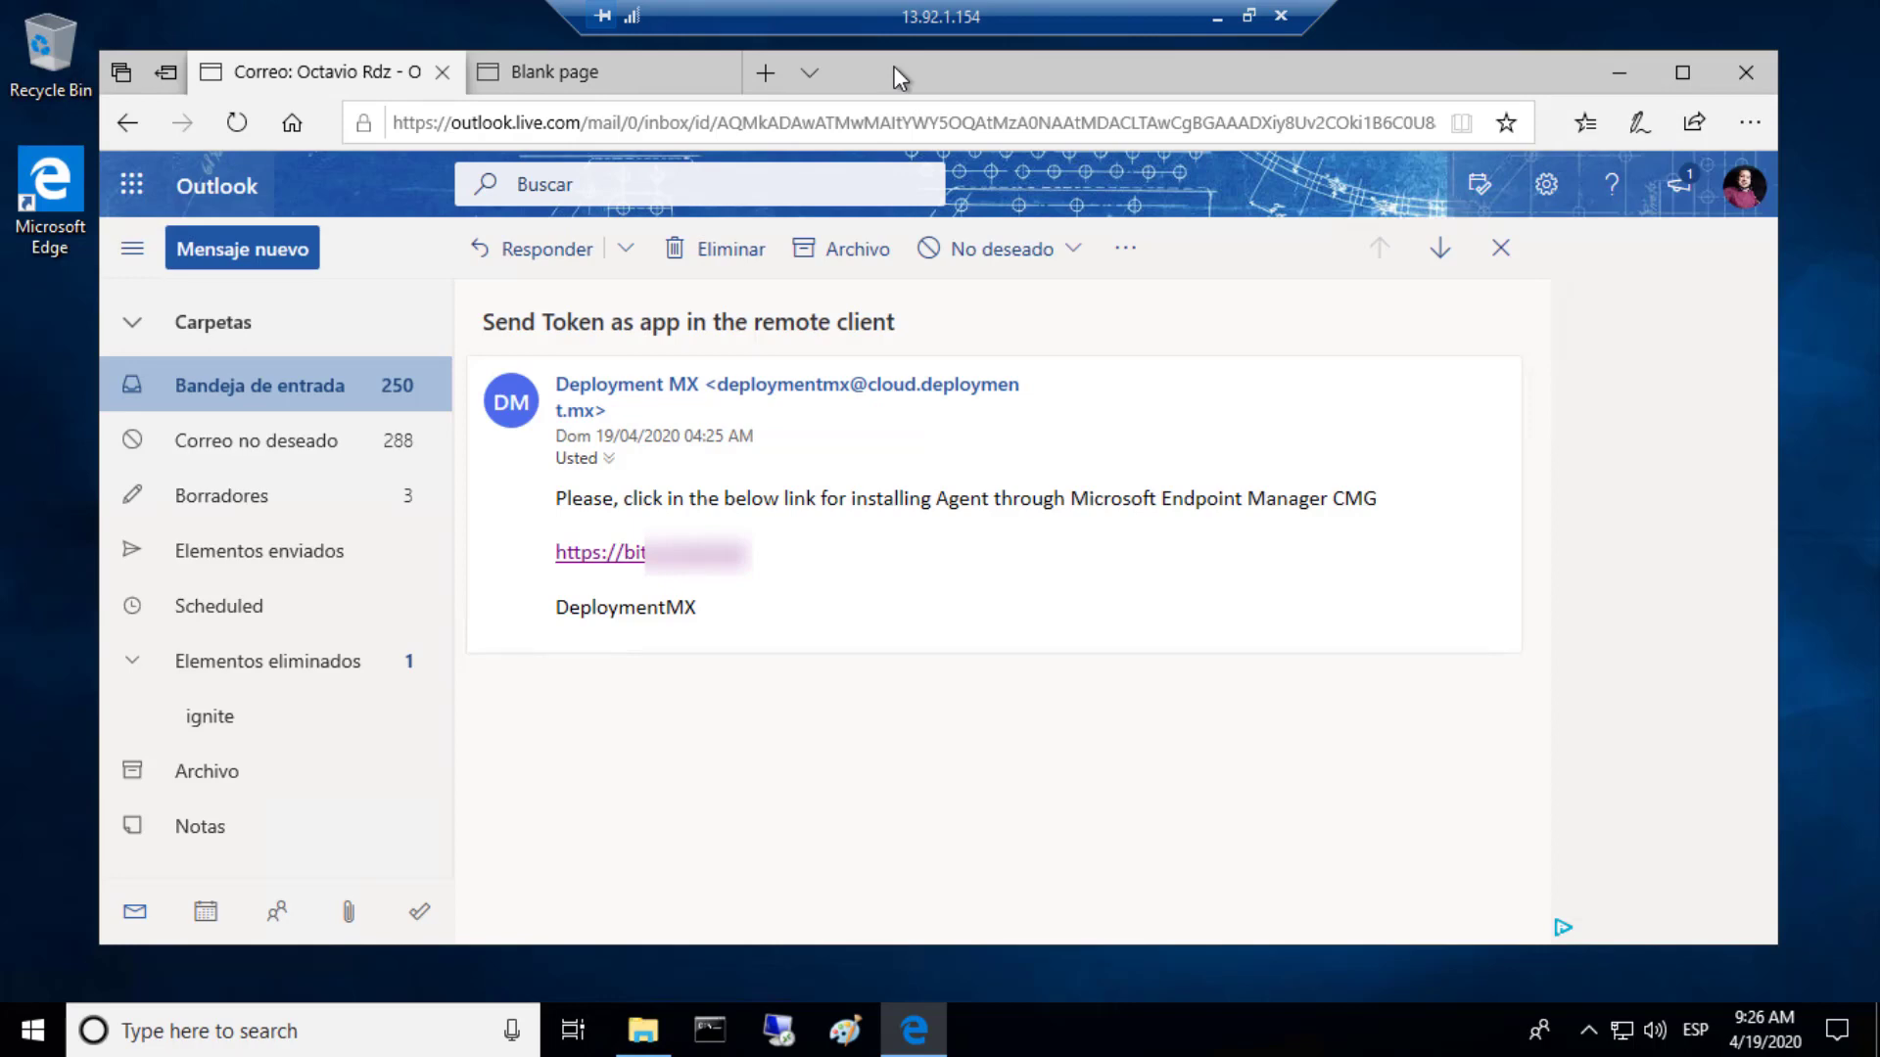
left_click(717, 71)
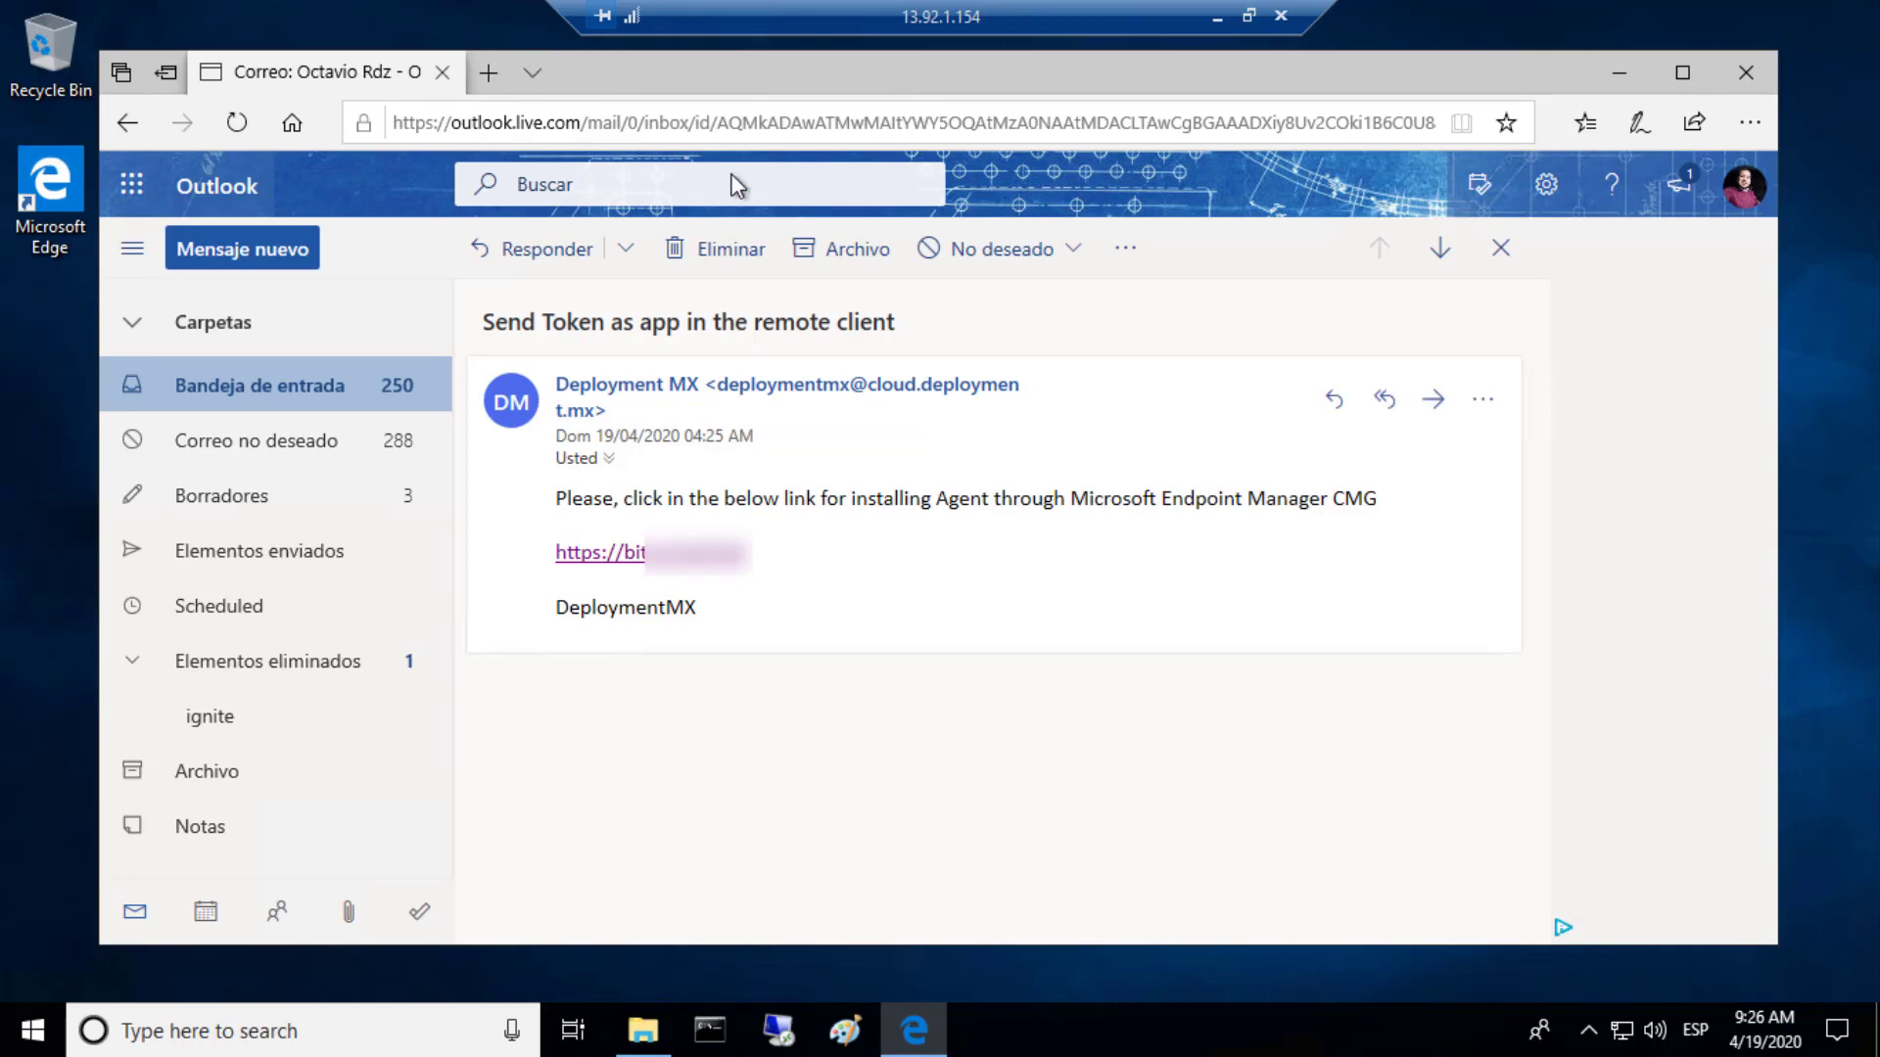
left_click(670, 566)
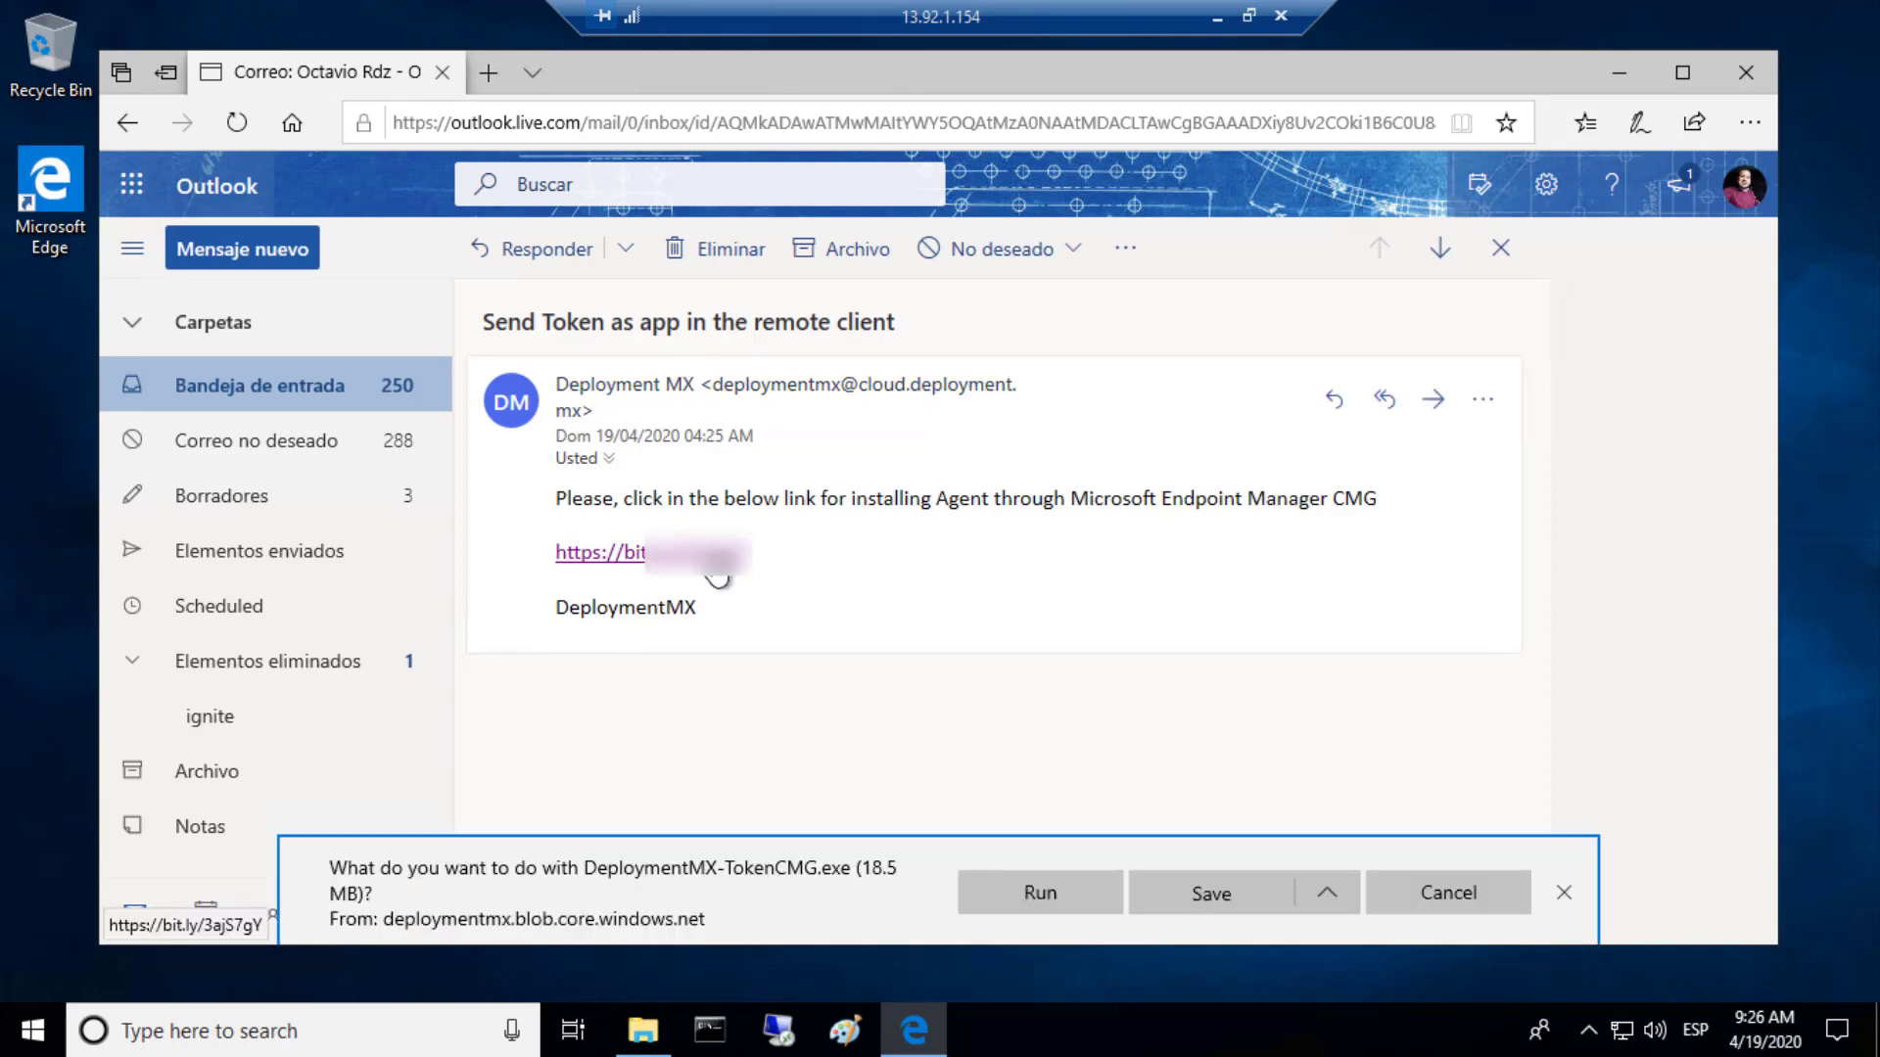
left_click(1214, 903)
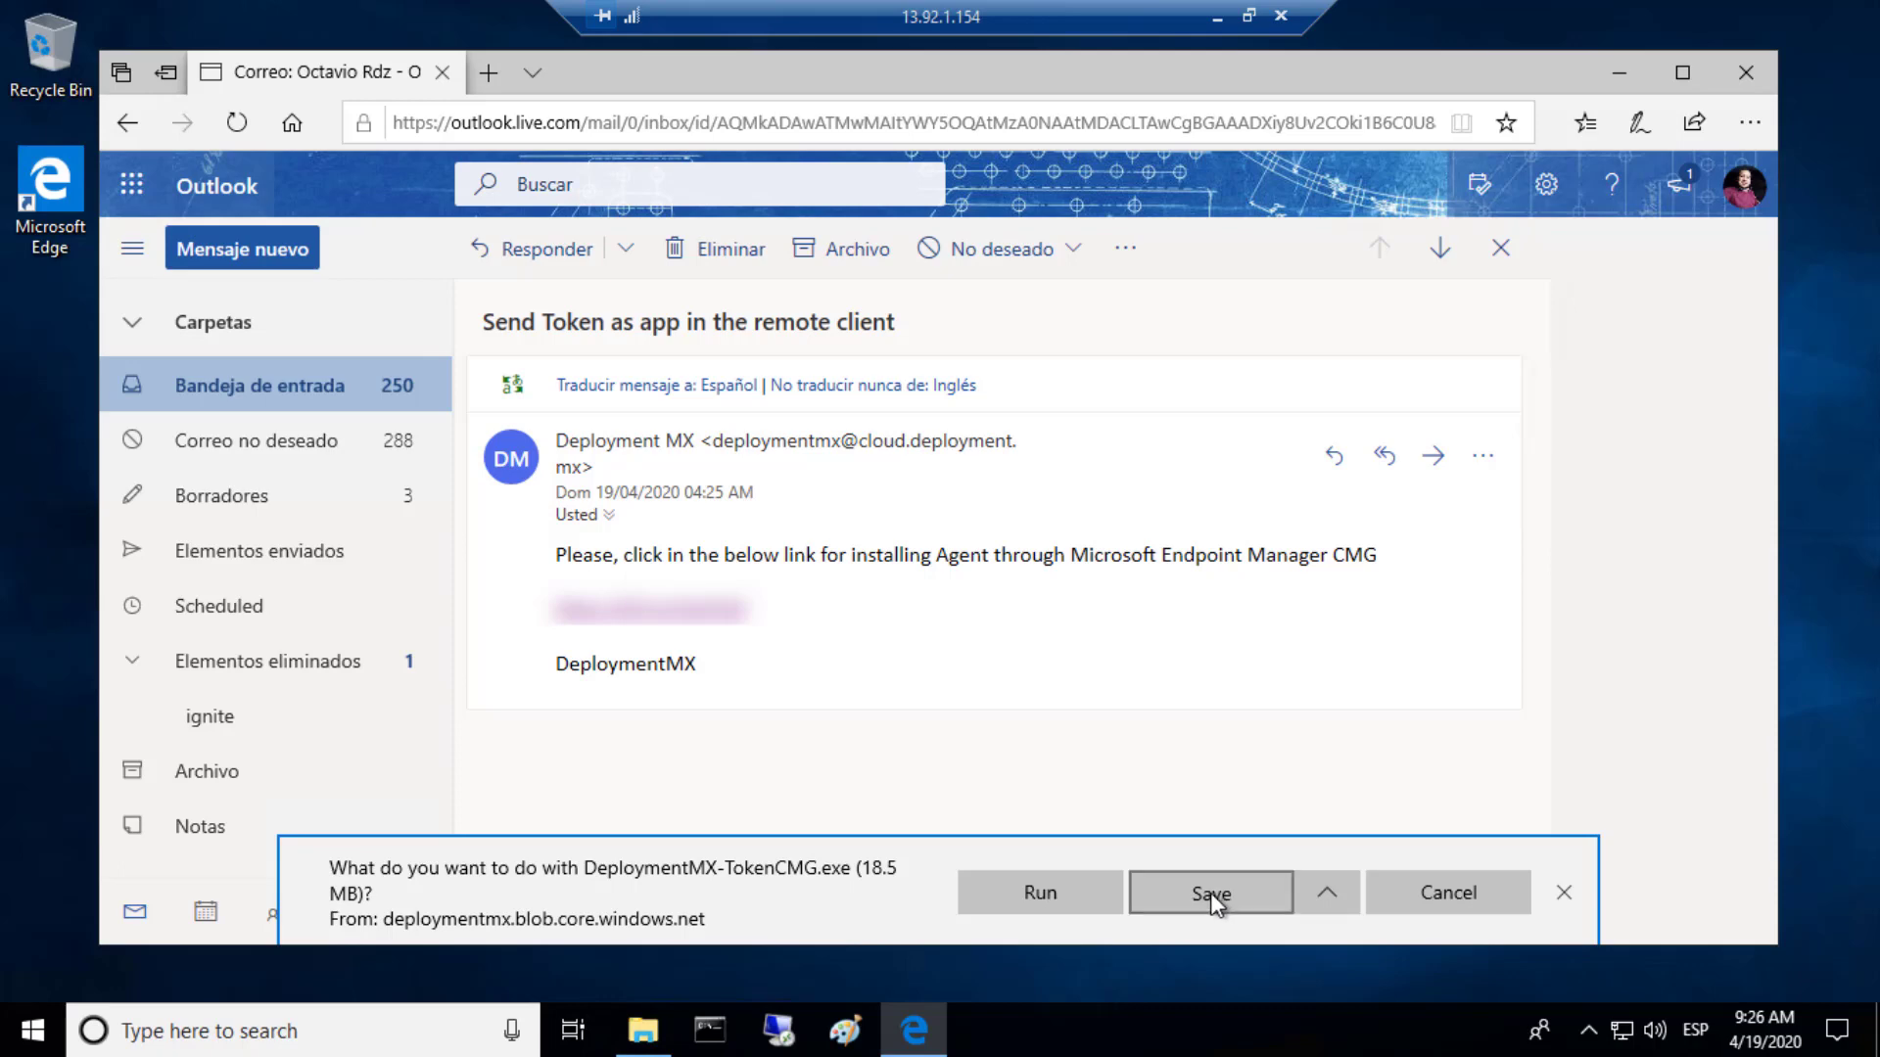
Open the folder containing the downloaded file, close the browser, and bring the Downloads window in front of the C: drive window.
left_click(1429, 907)
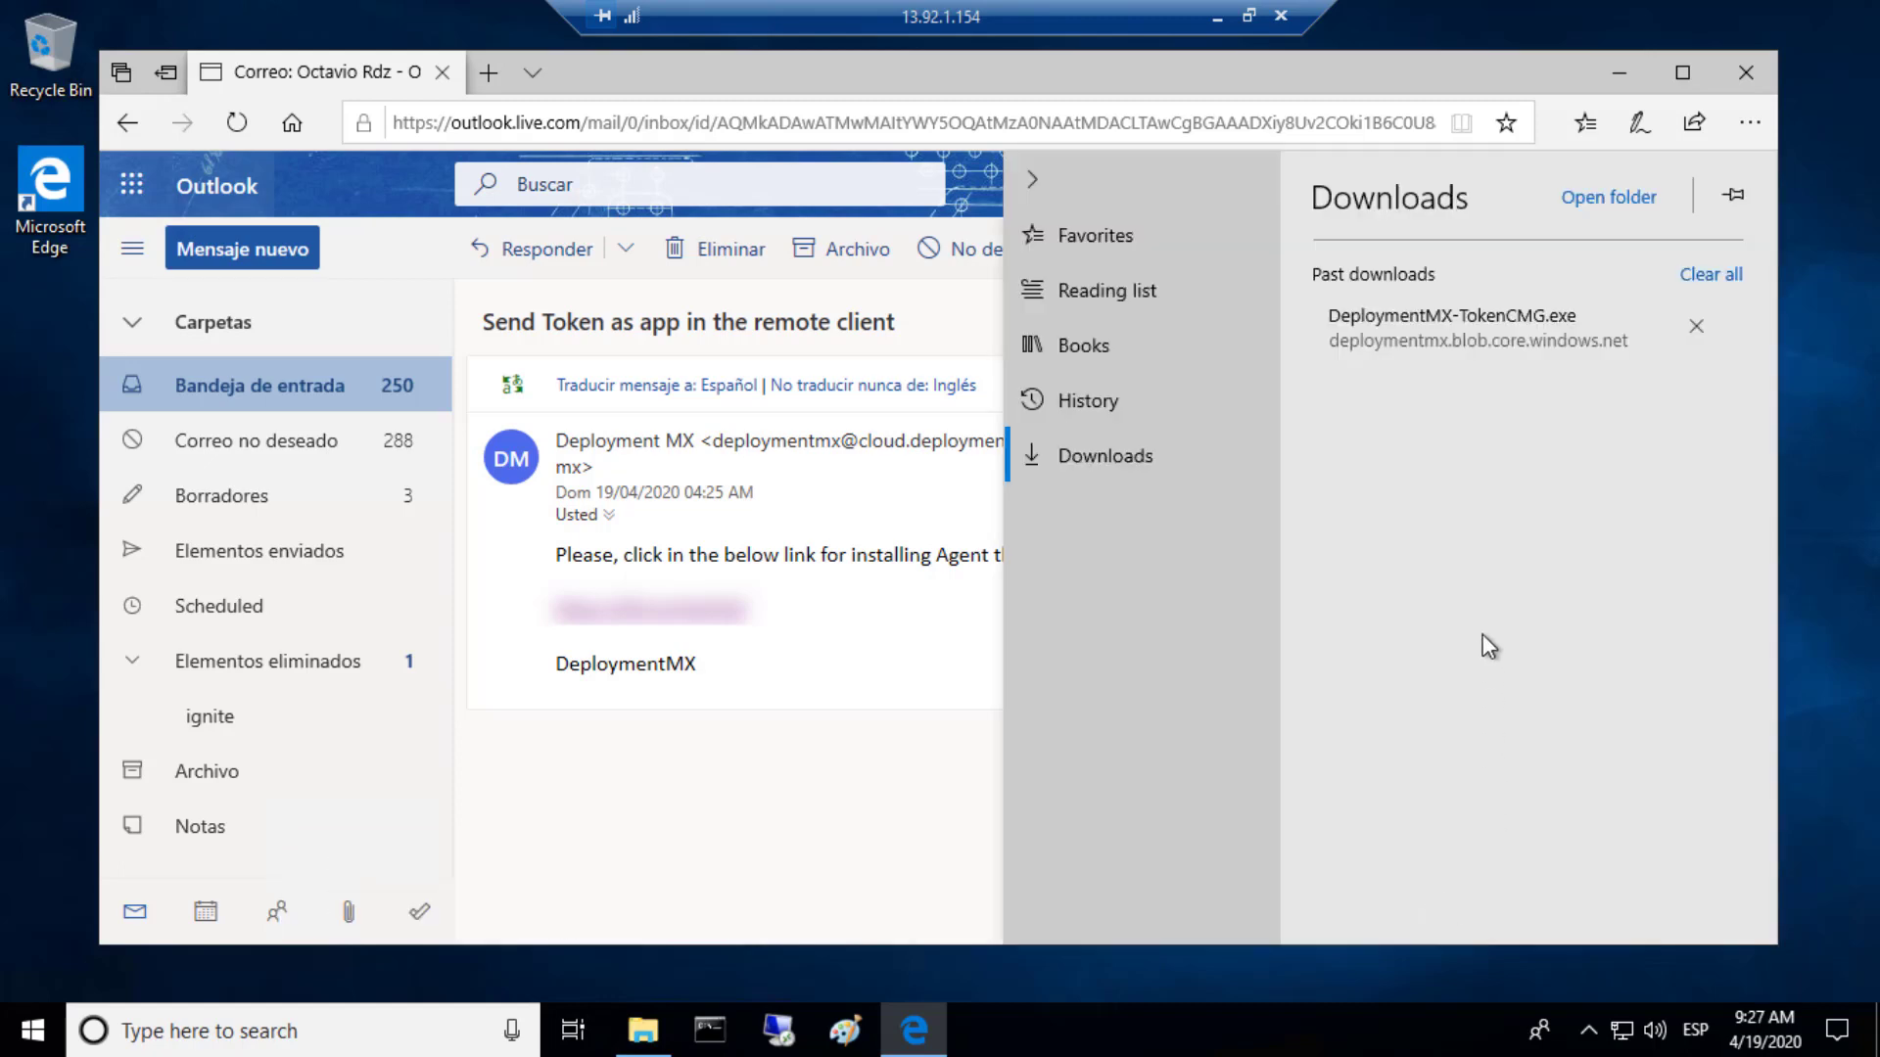
left_click(1584, 202)
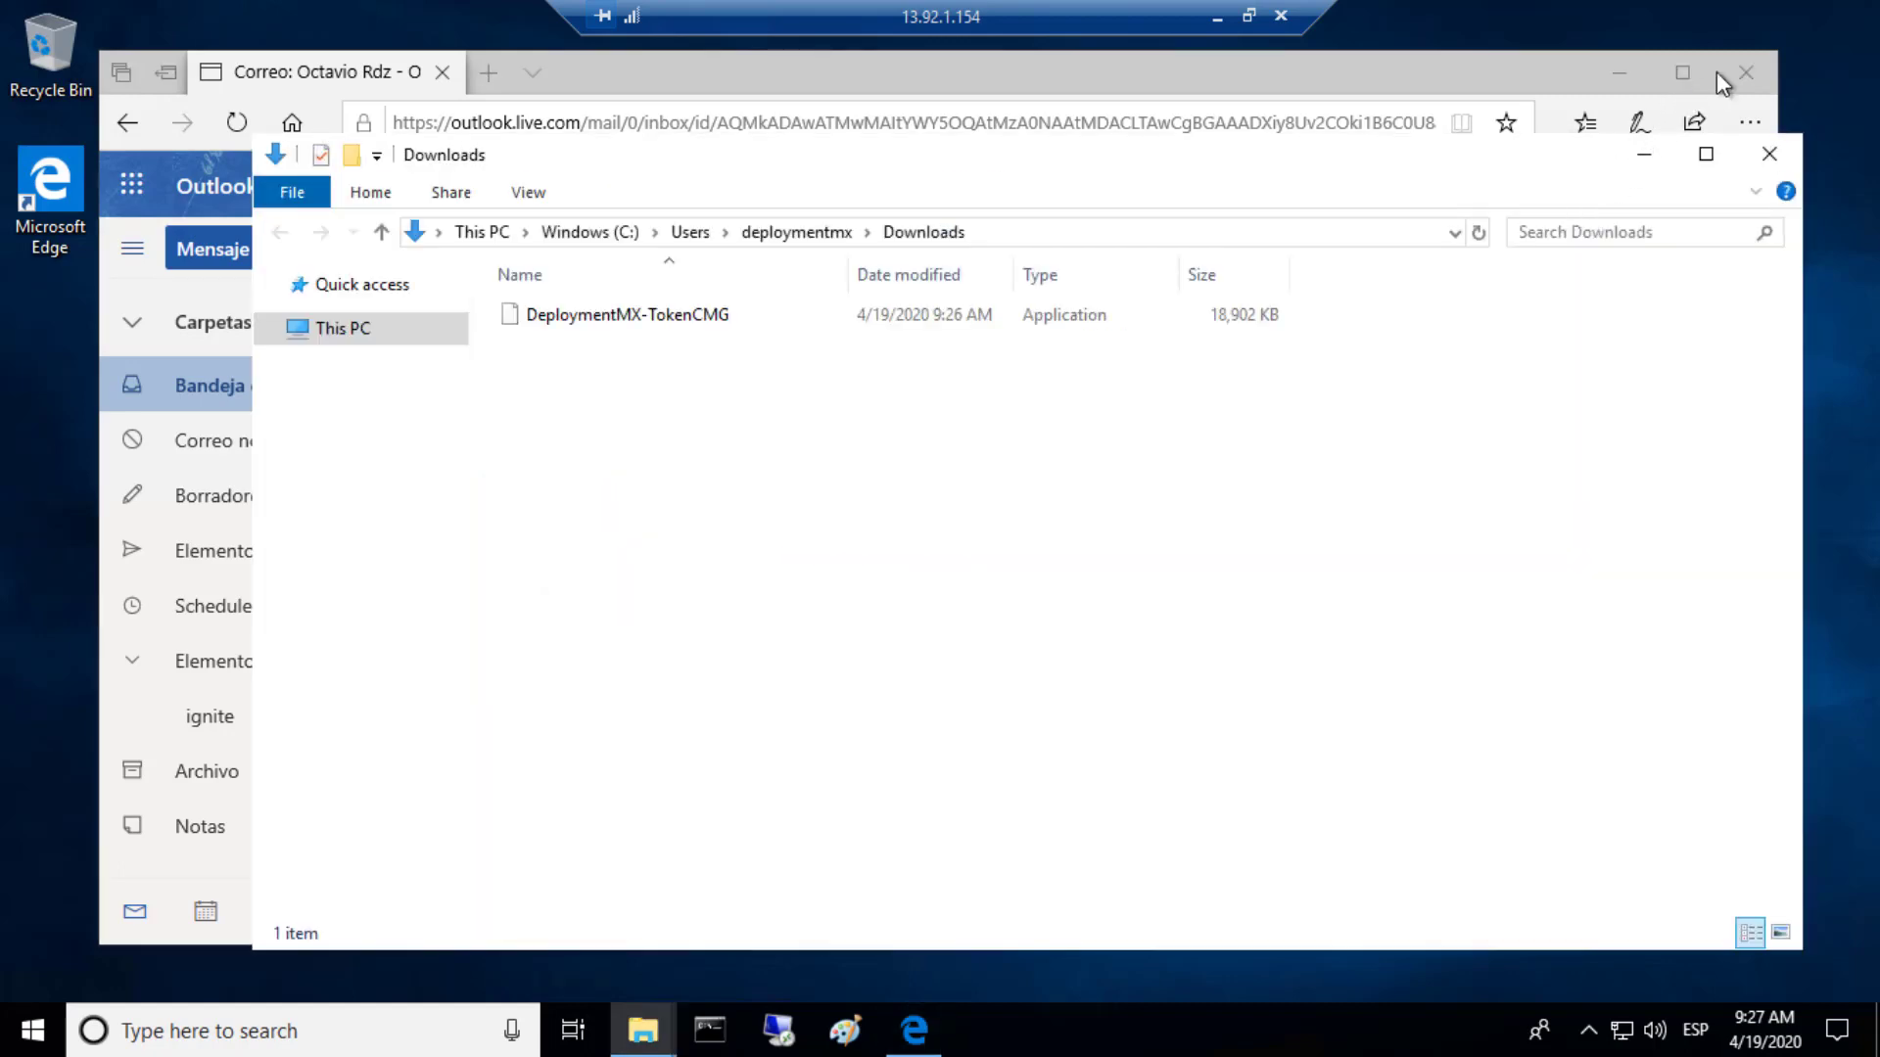
left_click(1744, 76)
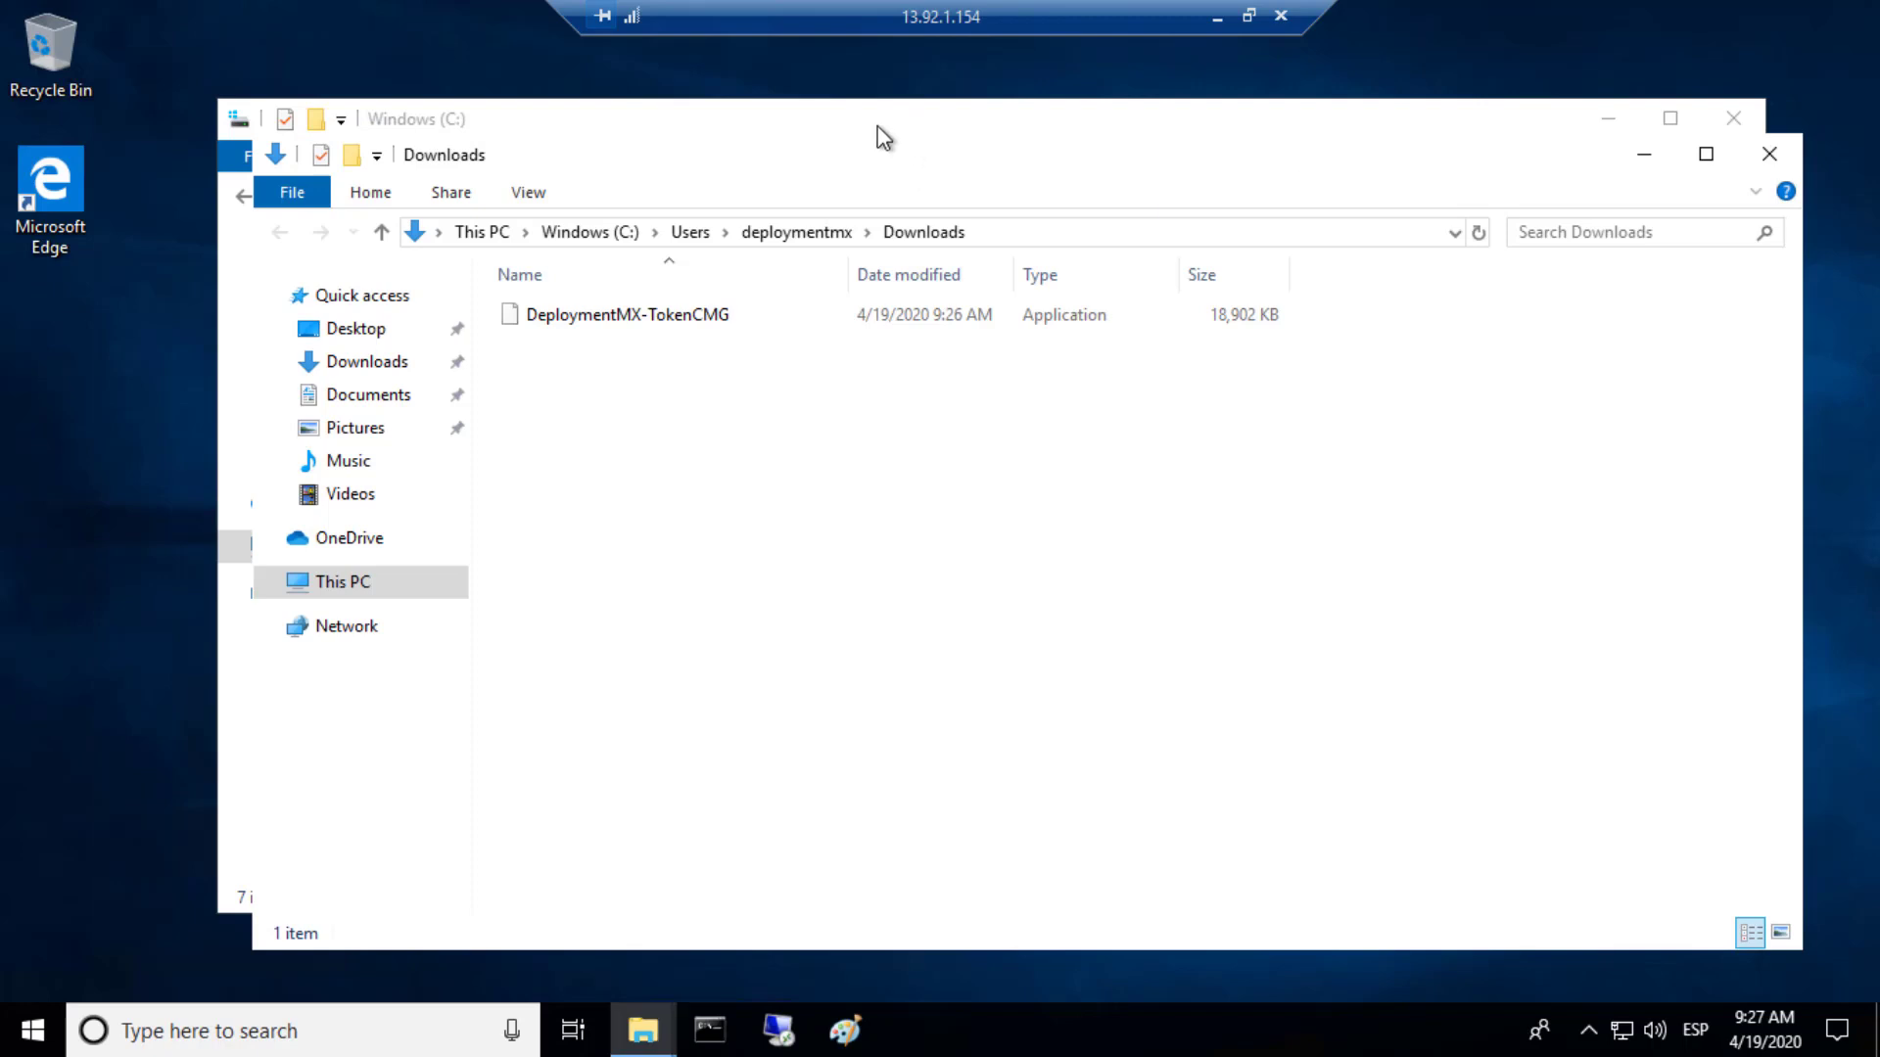
left_click_drag(878, 125, 814, 125)
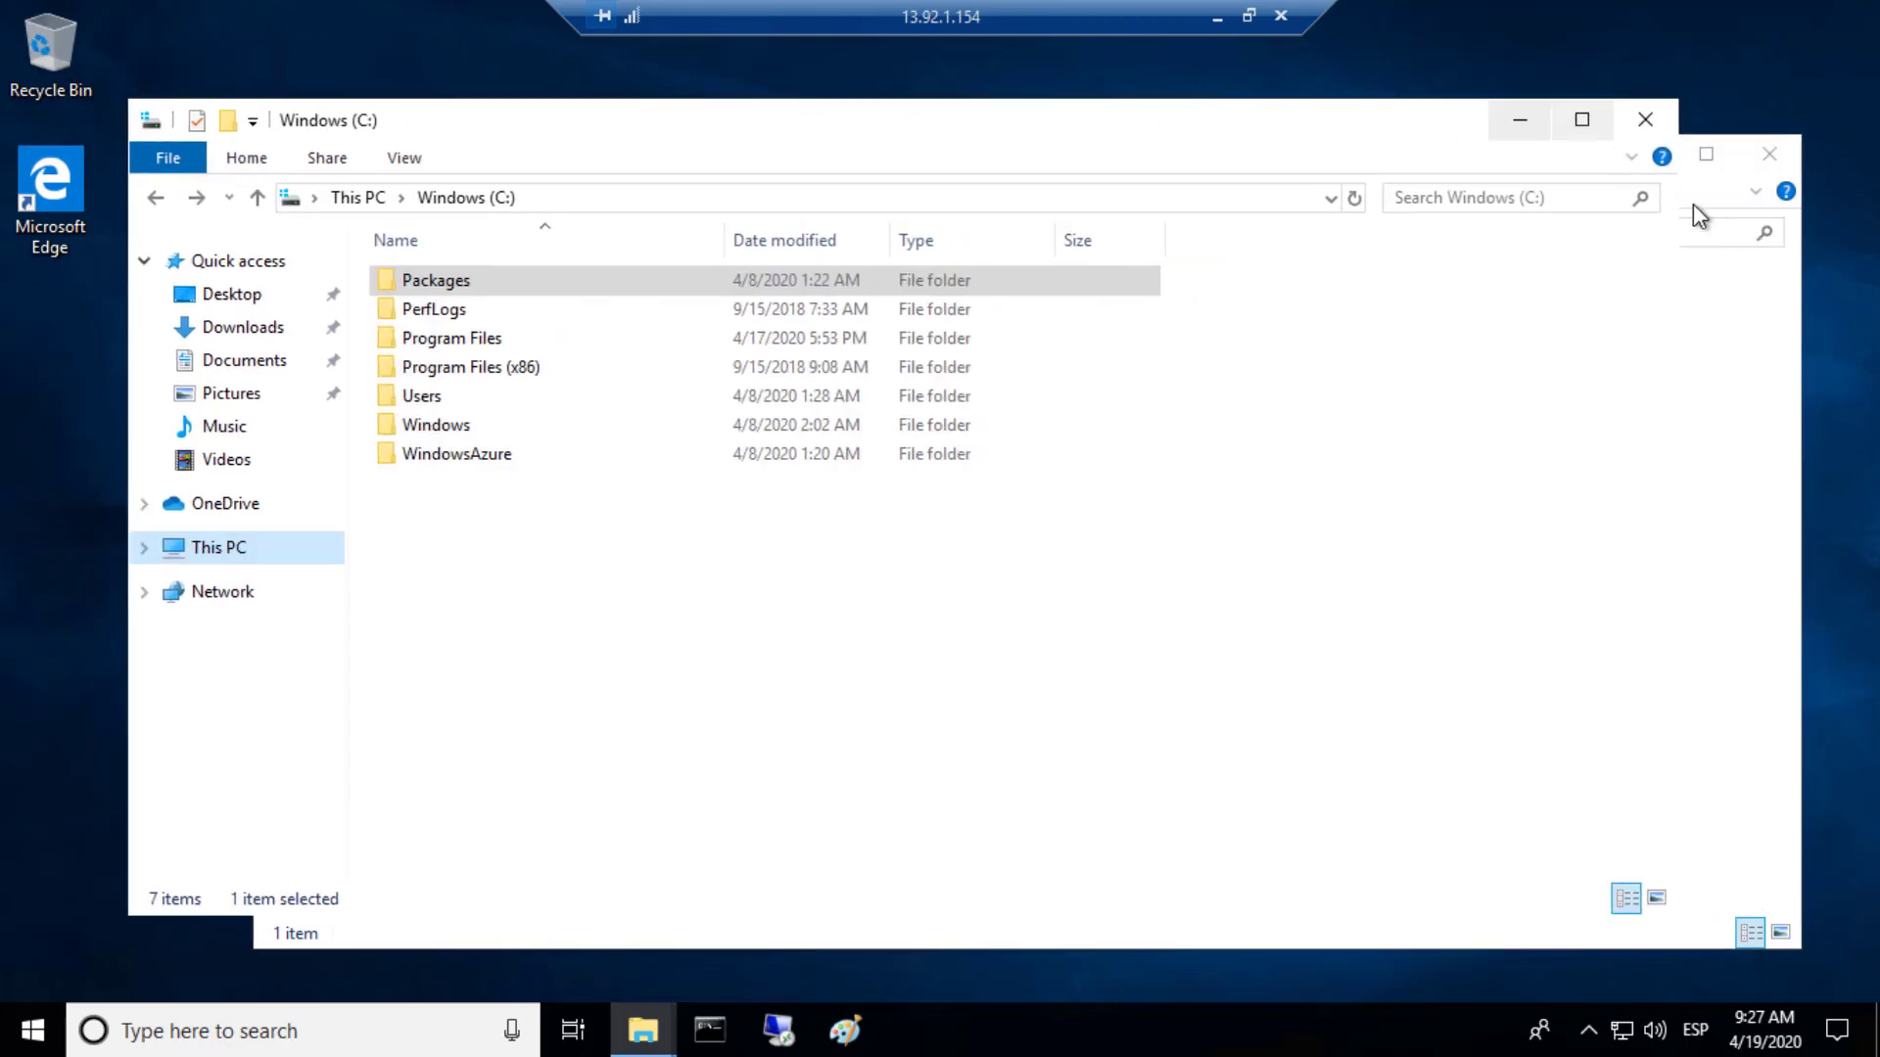
left_click(1766, 397)
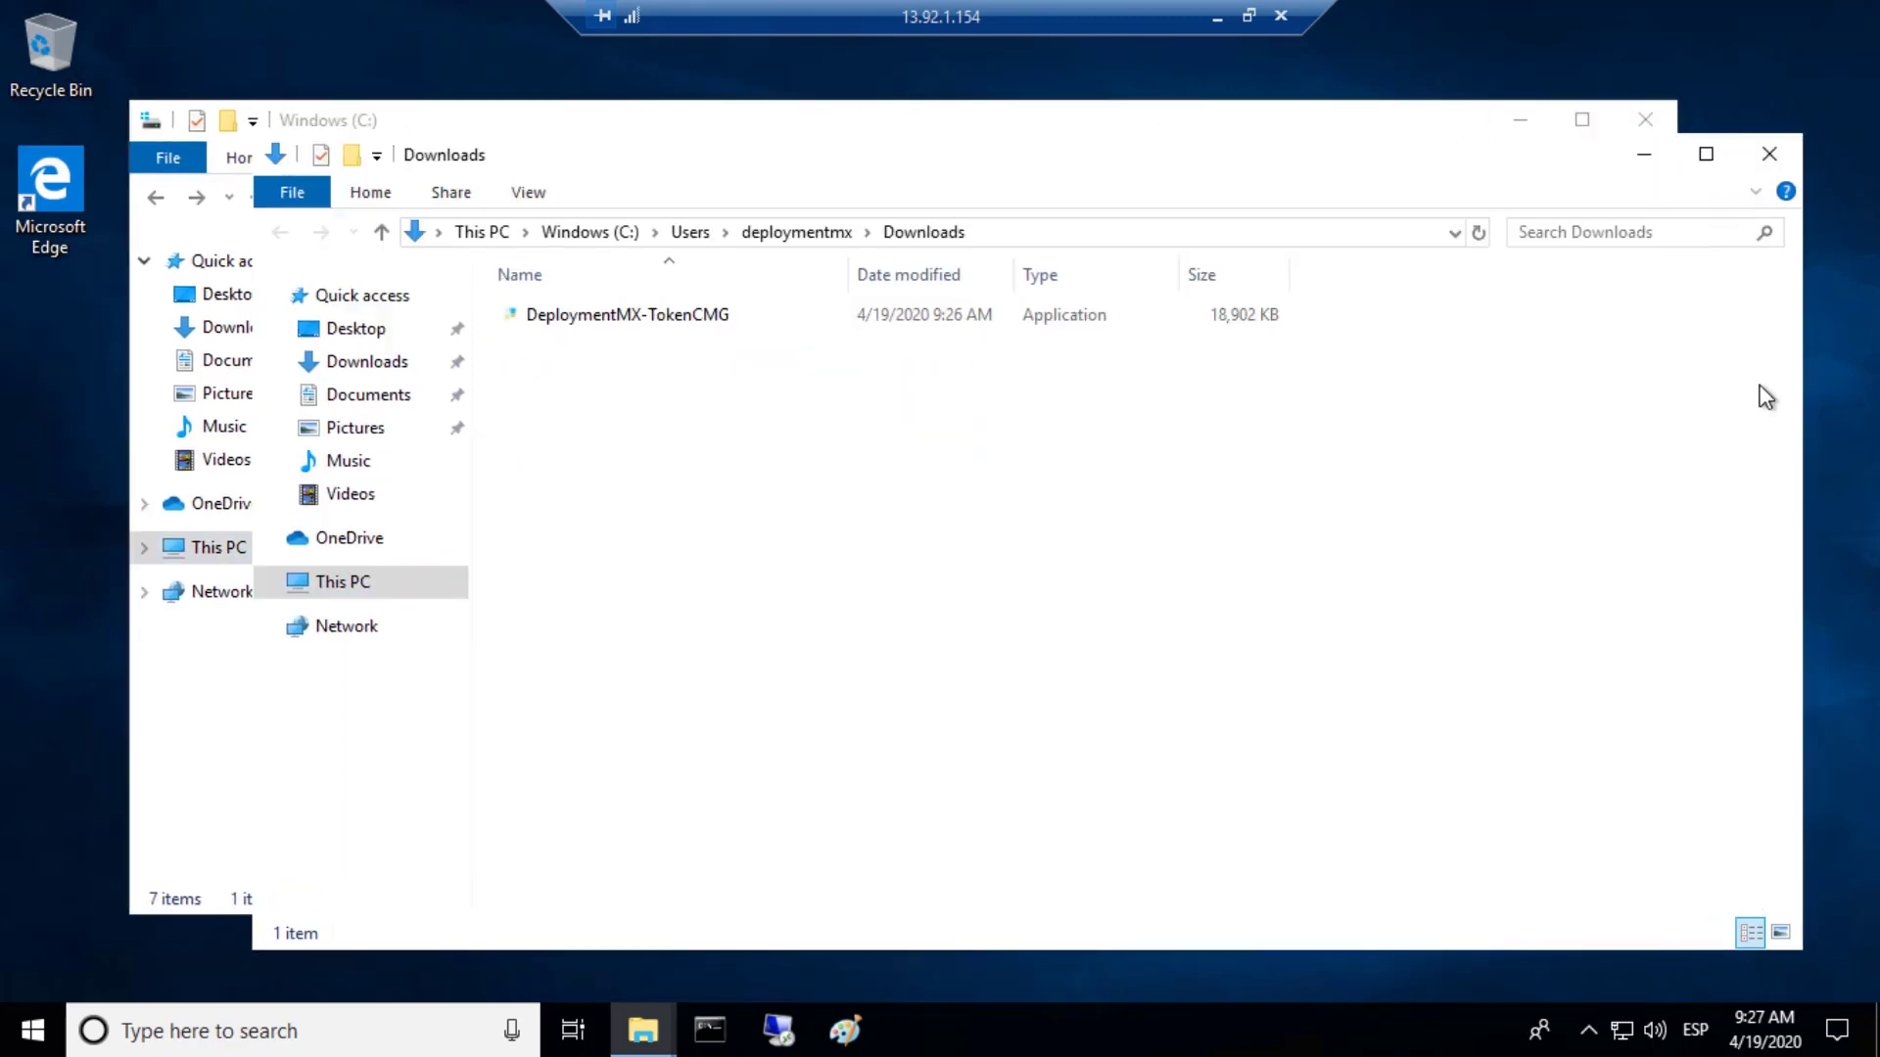
Copy DeploymentMX-TokenCMG from Downloads to the desktop, close the Downloads window, and place the icon in the desktop's upper-right corner.
double_click(581, 318)
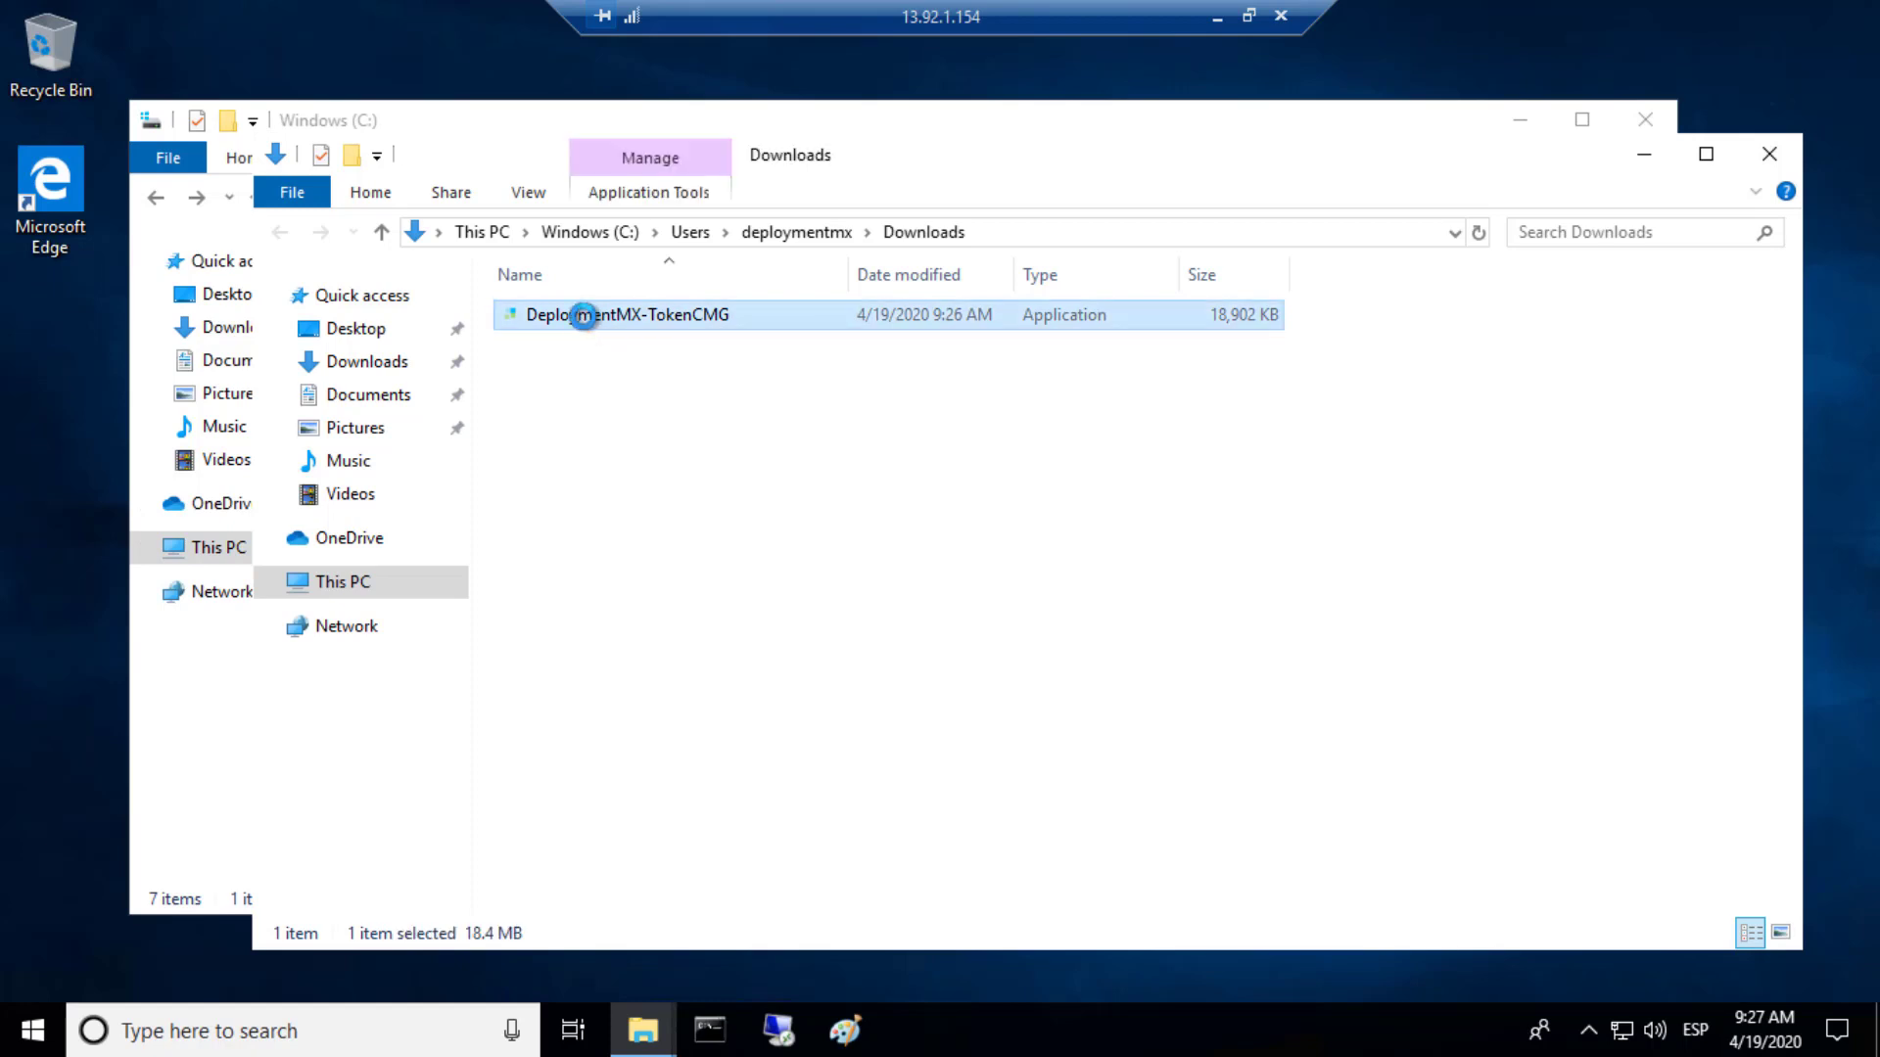
right_click(584, 316)
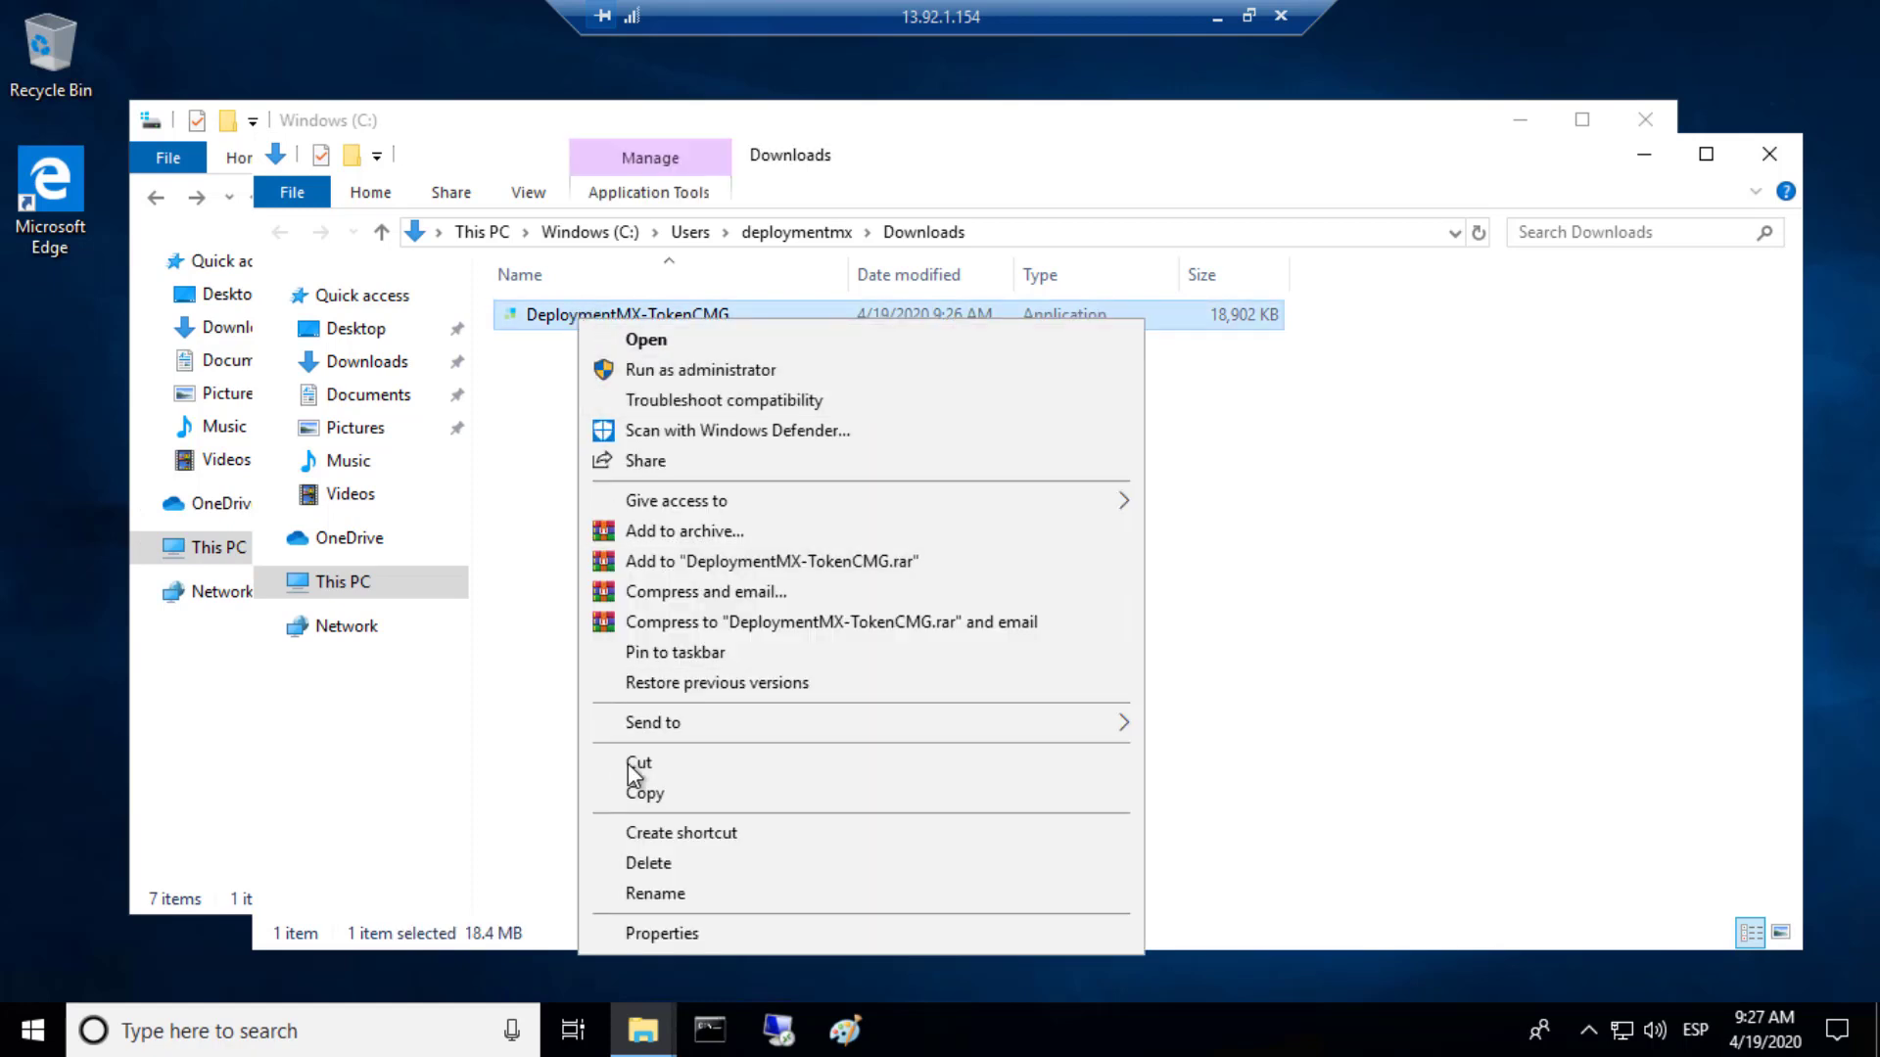
left_click(651, 795)
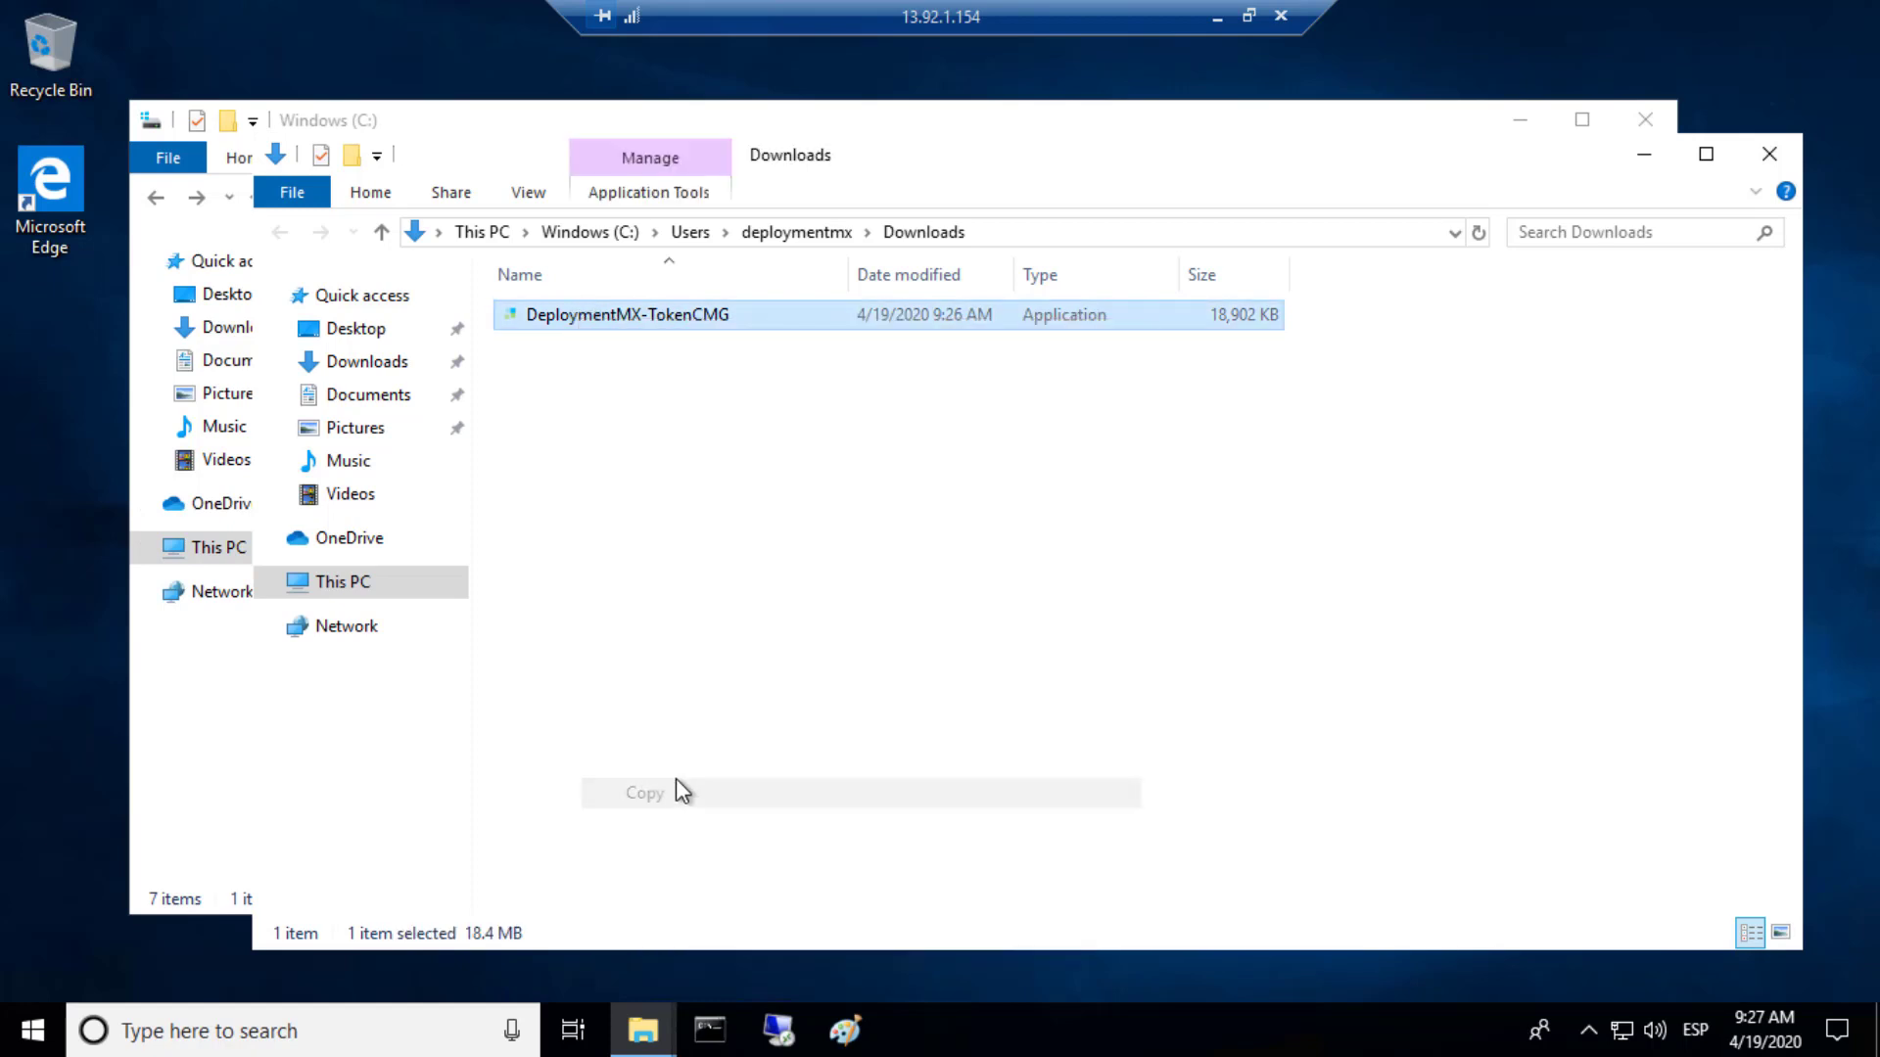
left_click(83, 427)
right_click(83, 419)
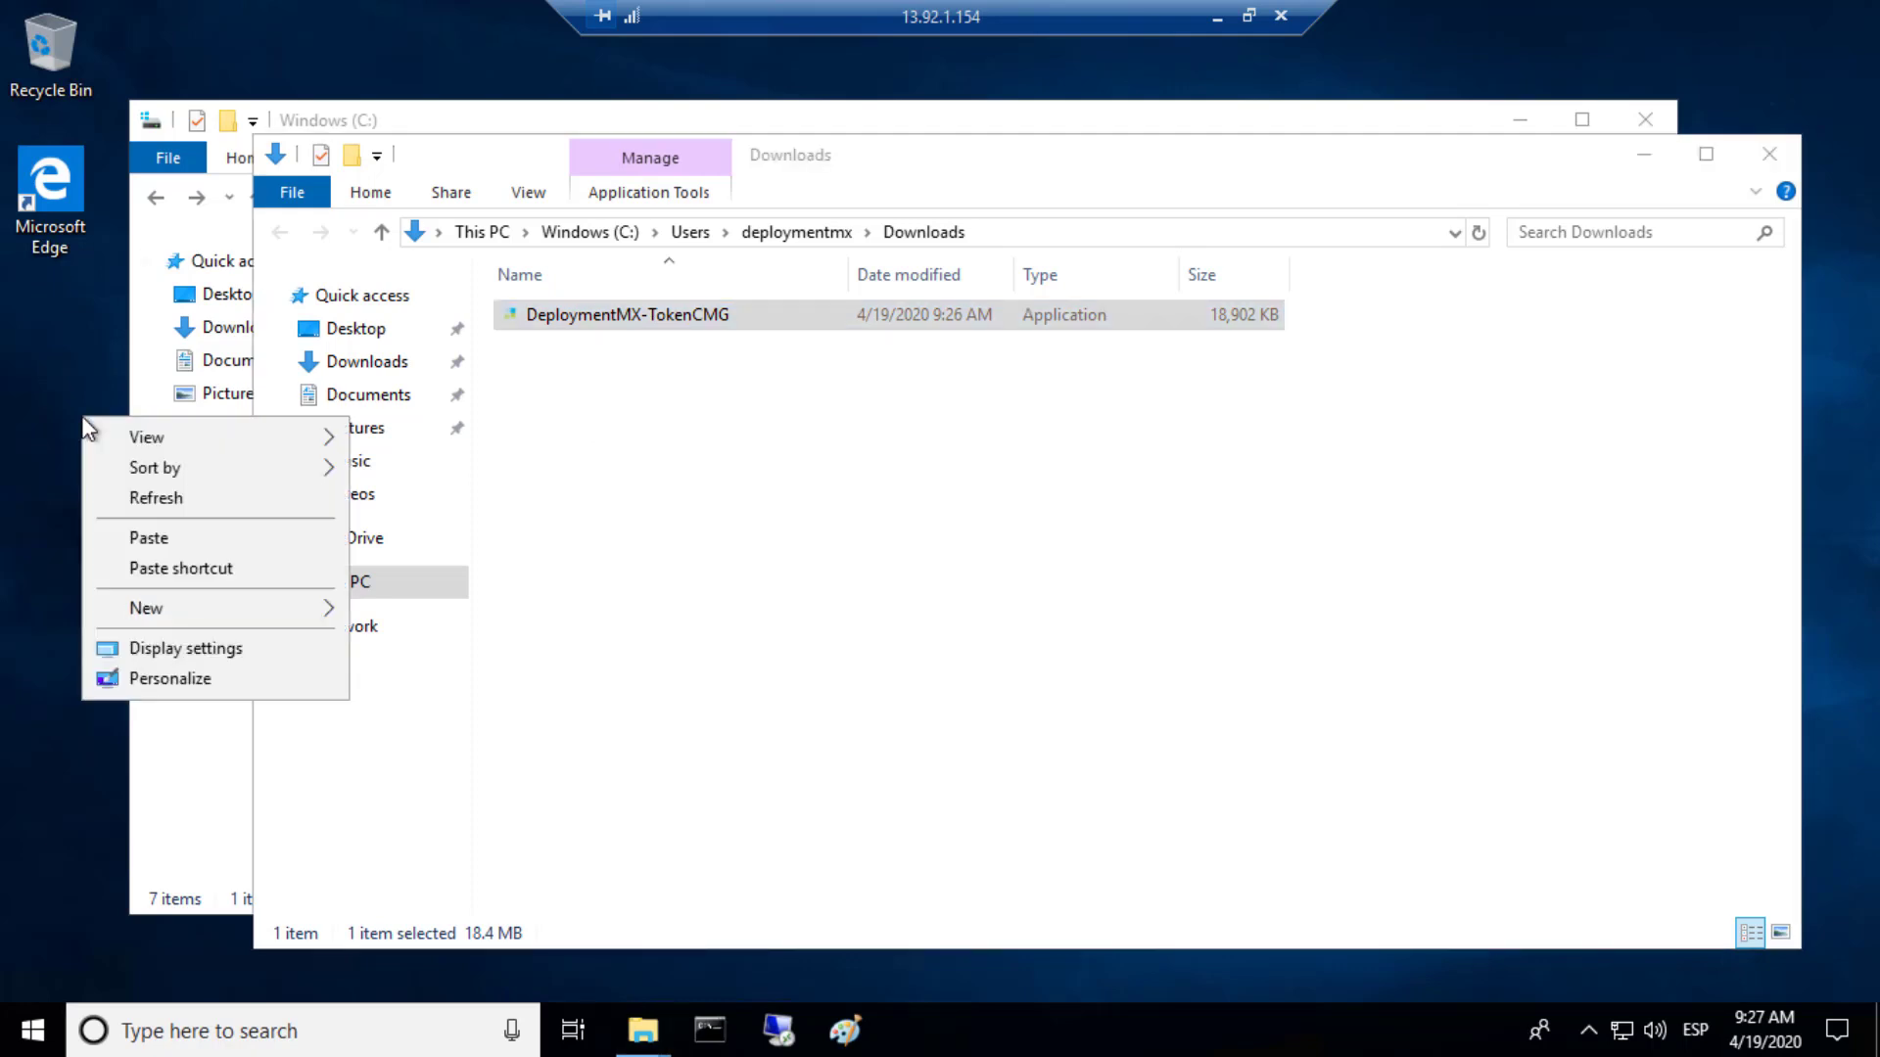
left_click(128, 536)
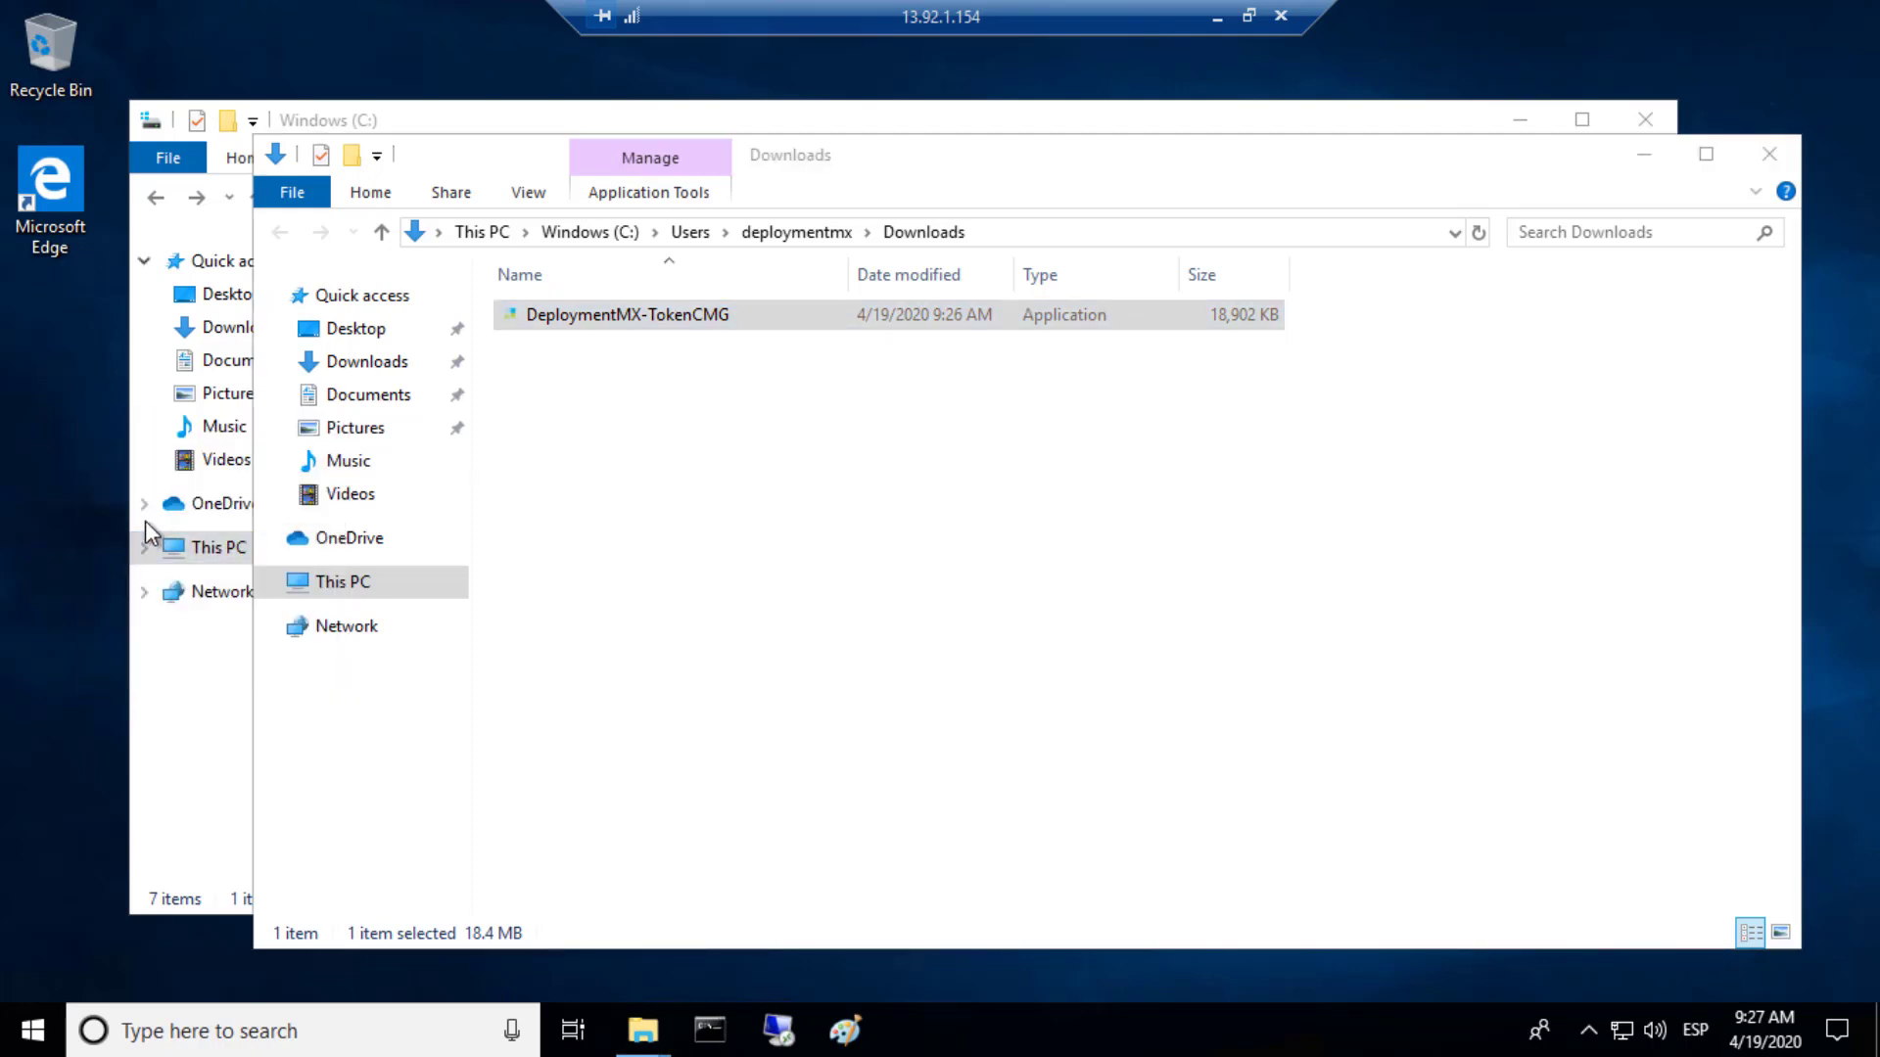
left_click(1768, 157)
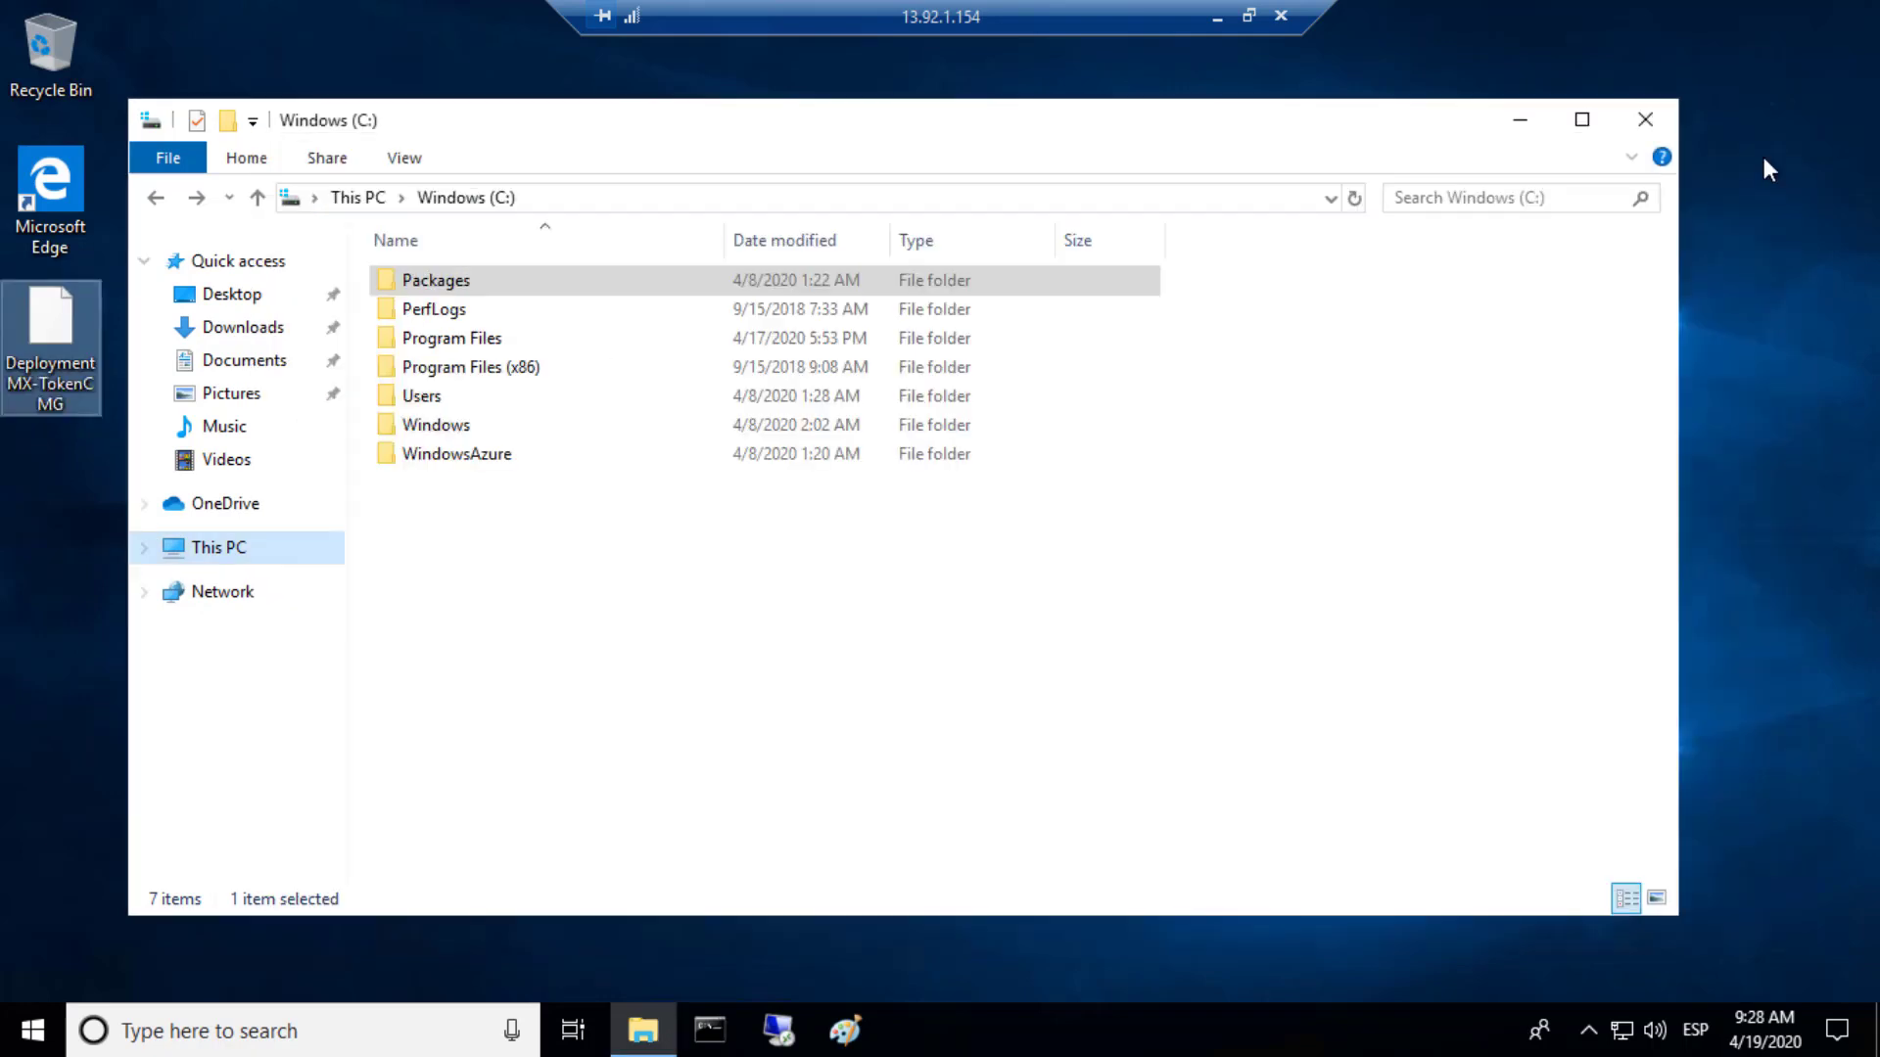
left_click(44, 329)
left_click_drag(30, 359, 1807, 80)
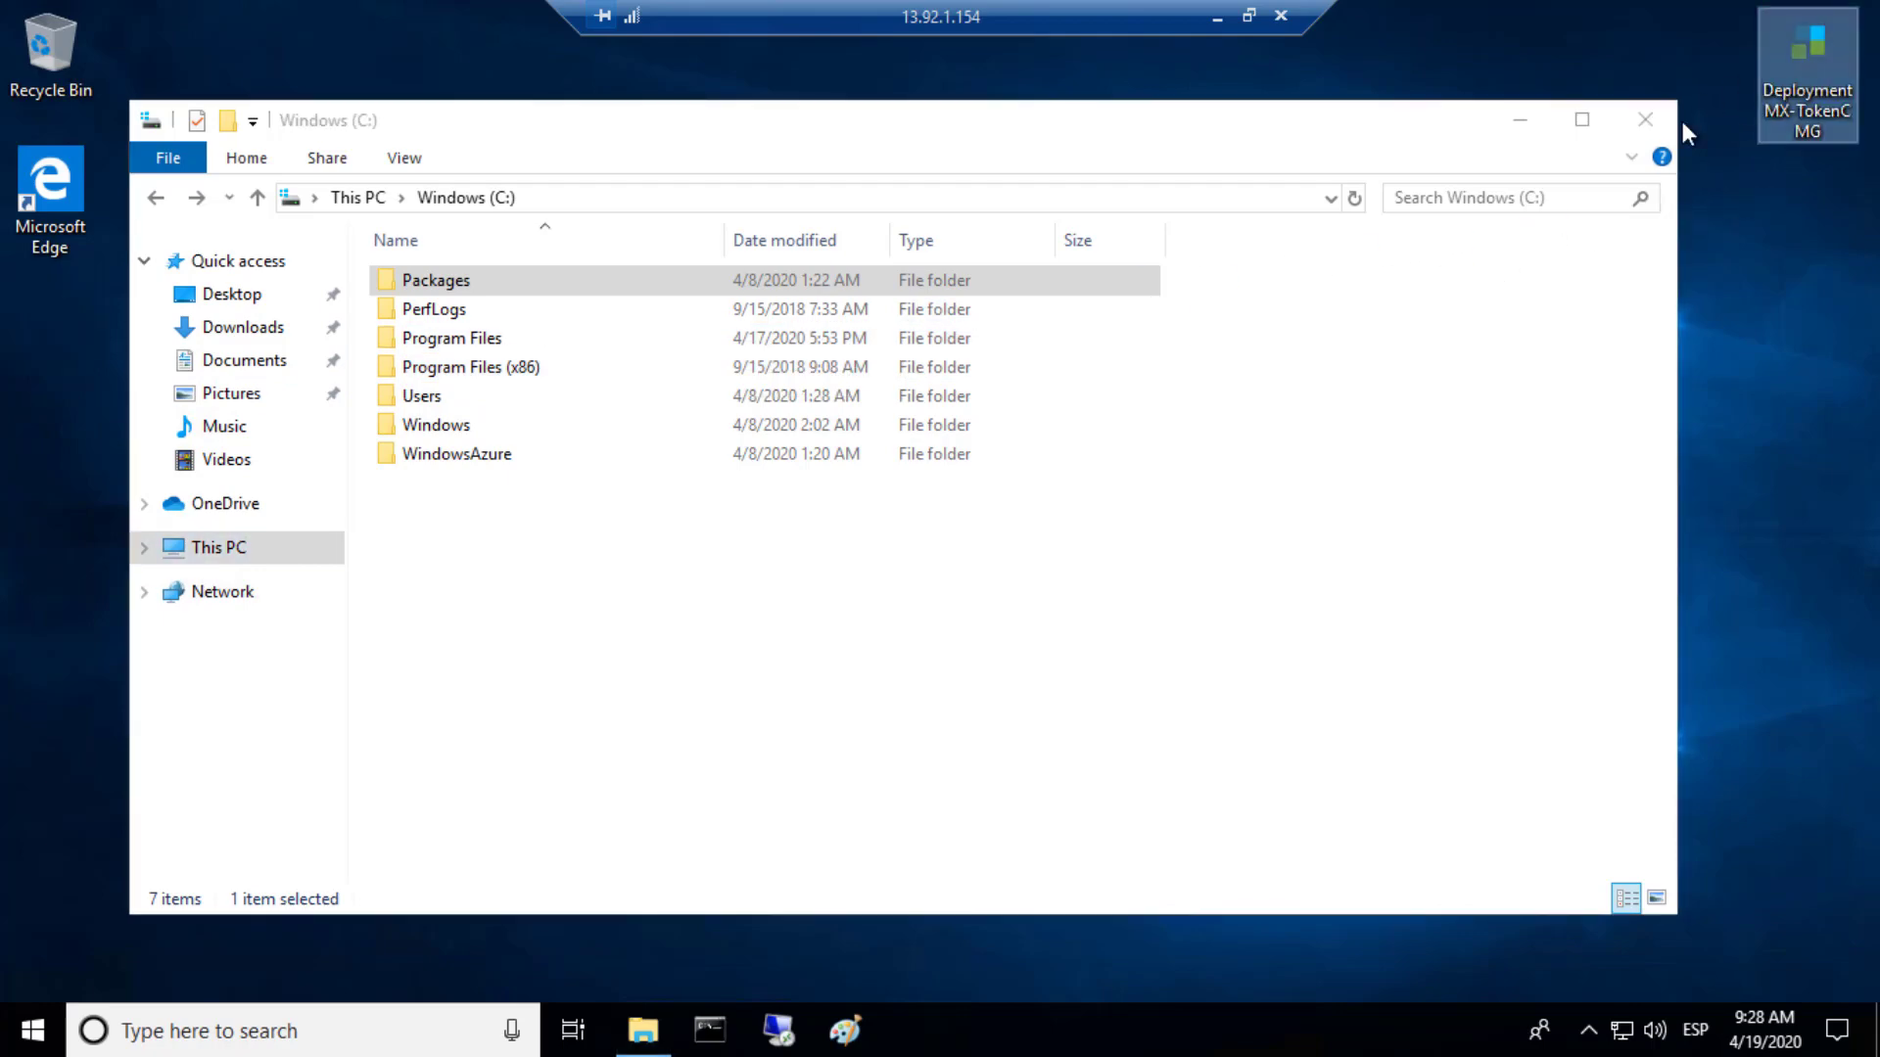
Check the file type of DeploymentMX-TokenCMG in its properties.
right_click(1802, 96)
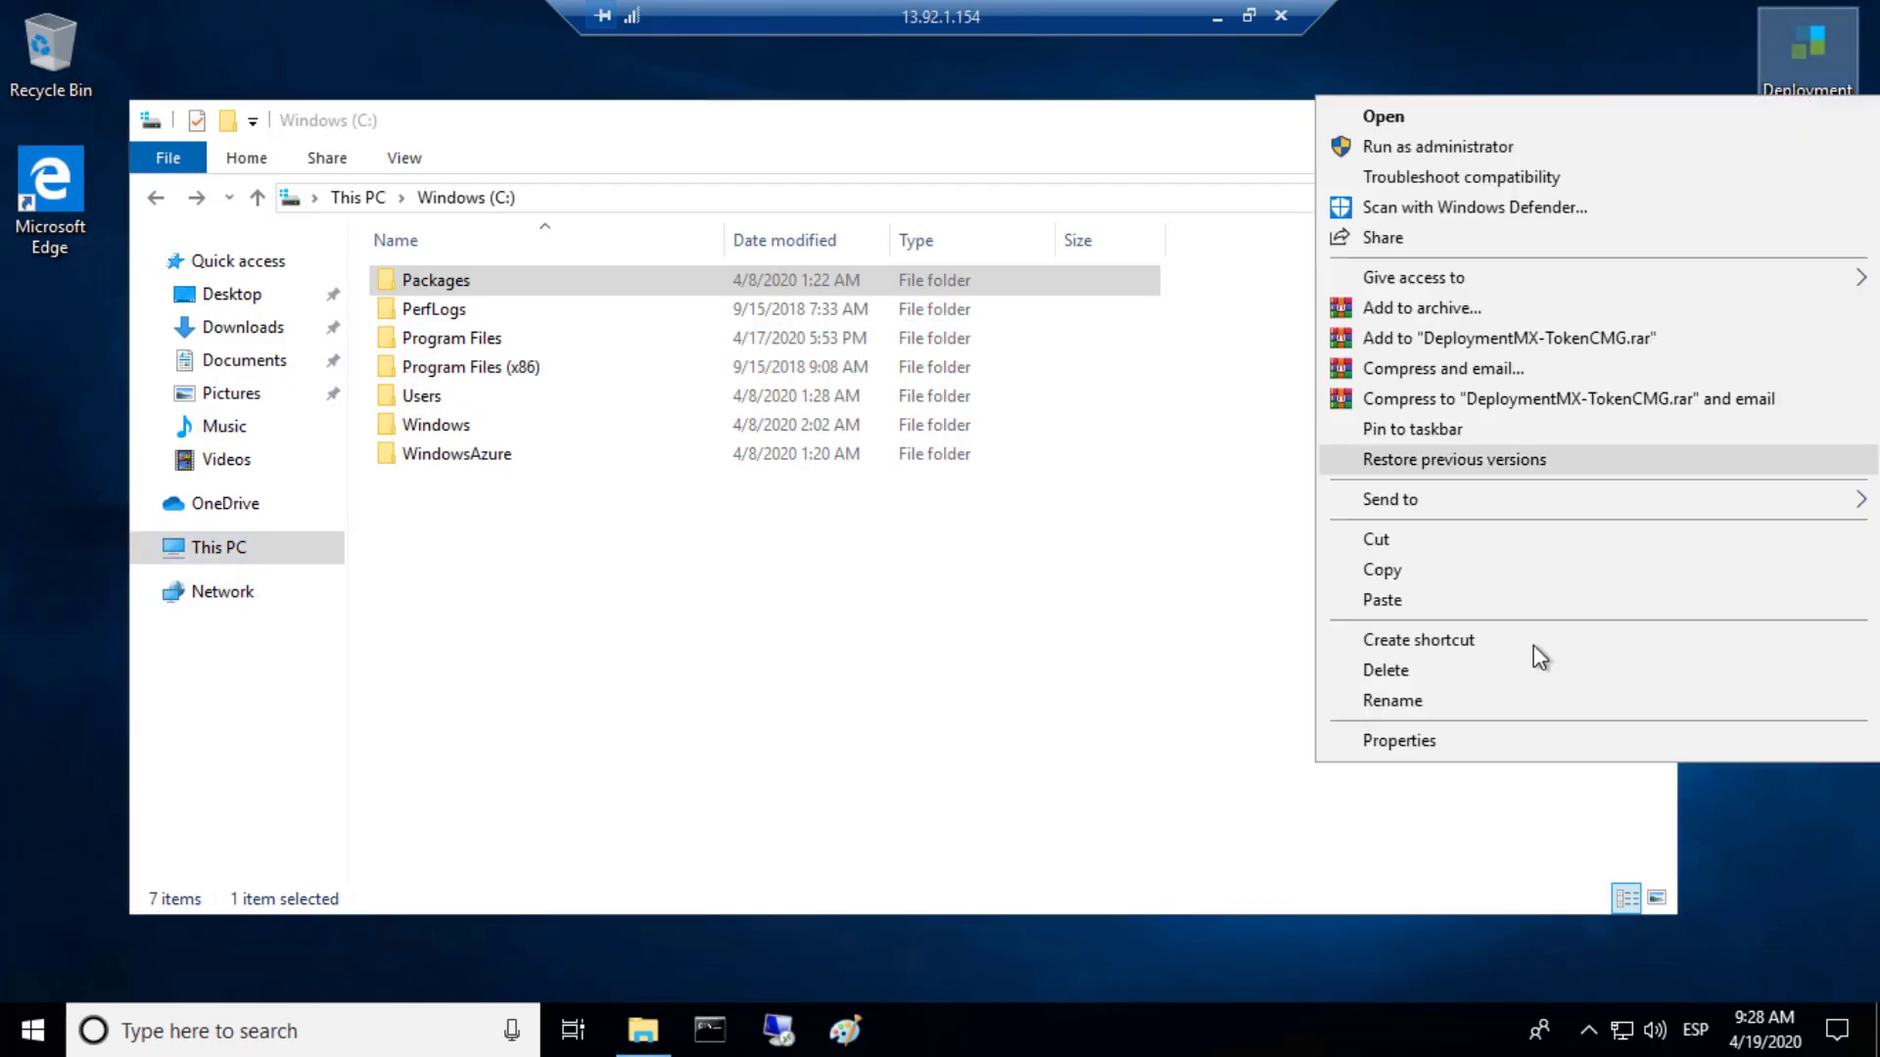
left_click(1509, 741)
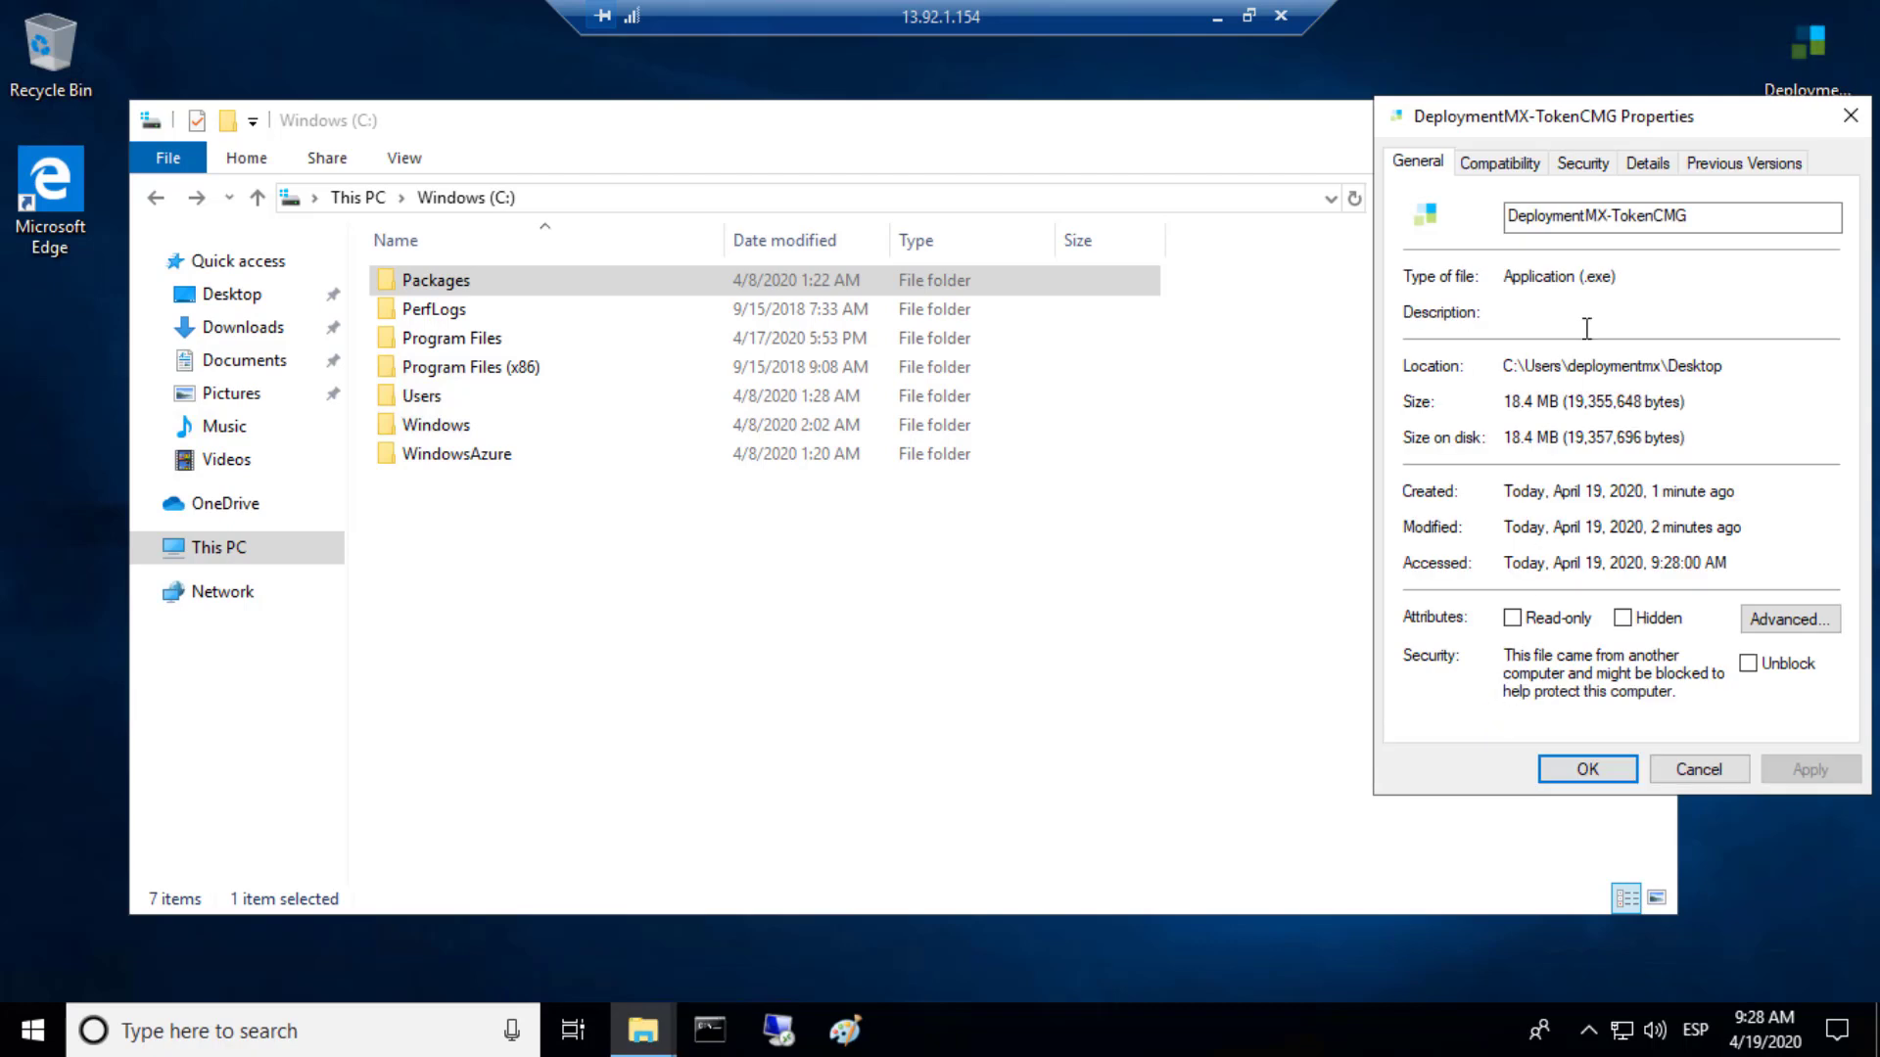
left_click_drag(1620, 277, 1549, 276)
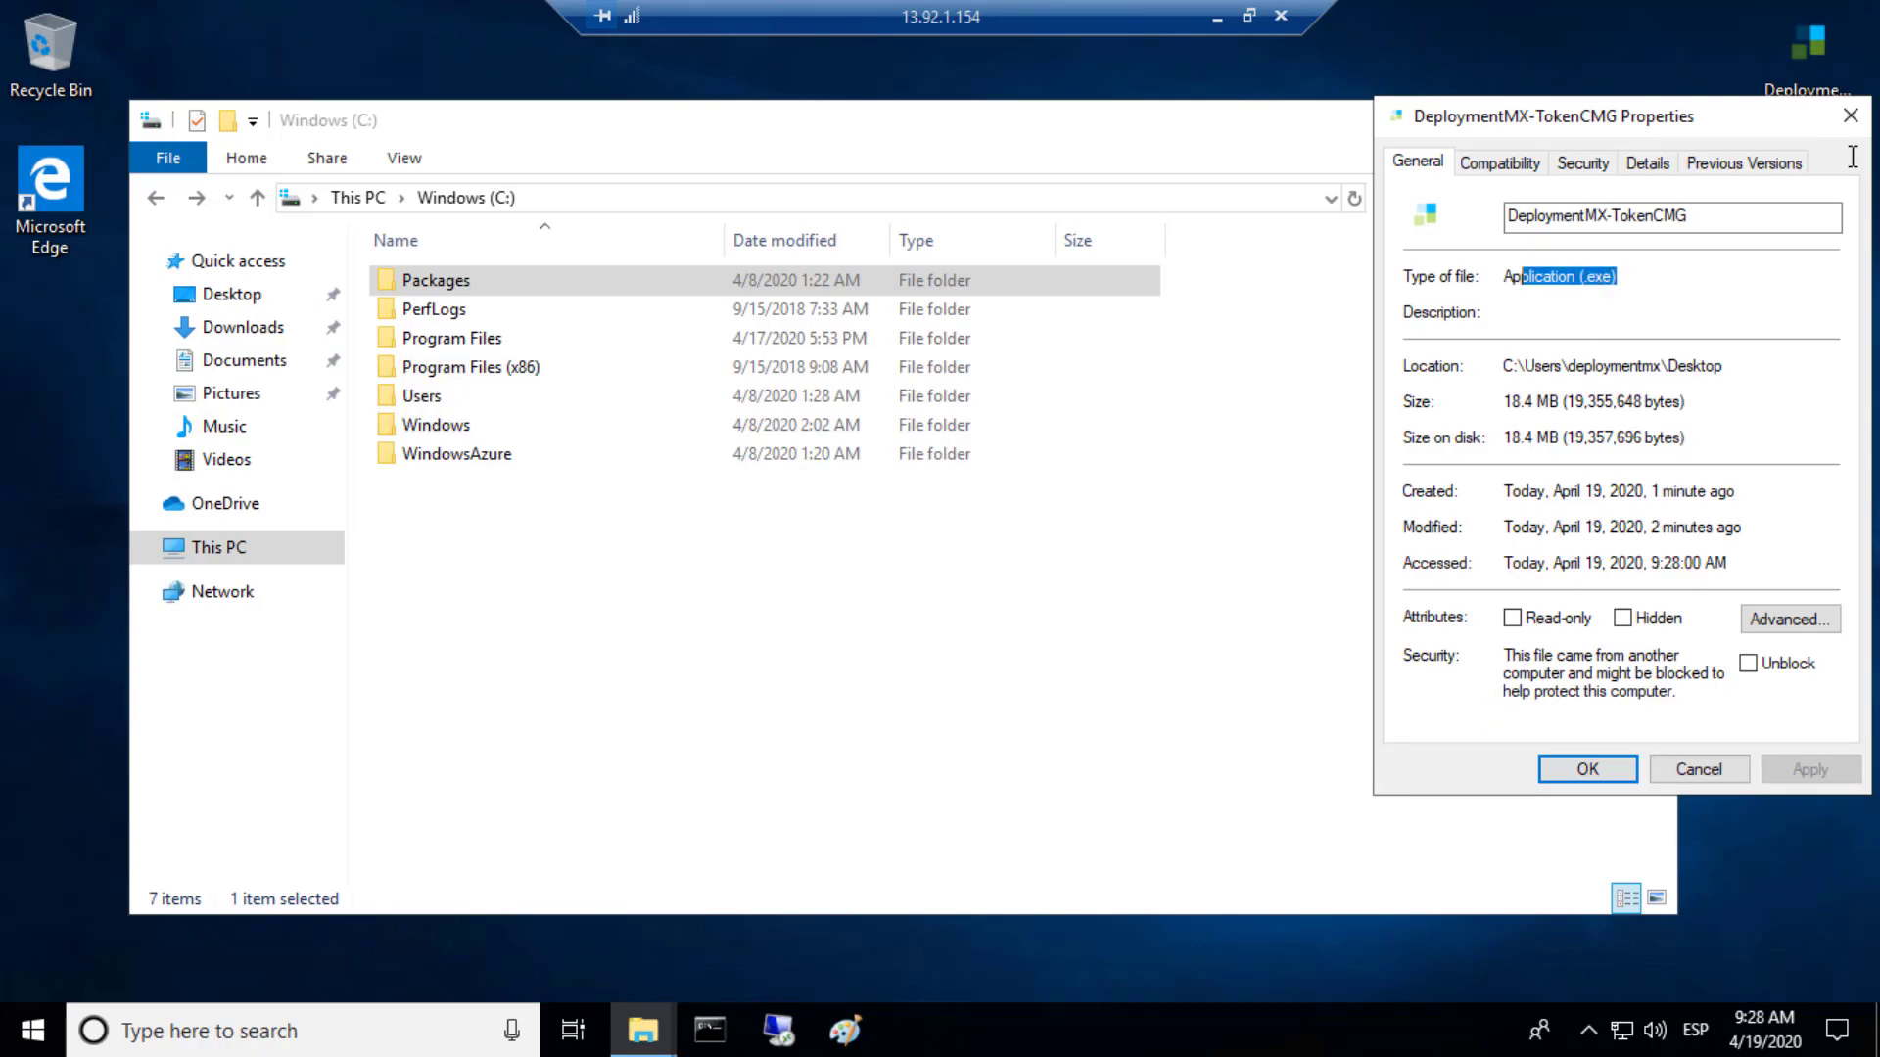
left_click(1851, 115)
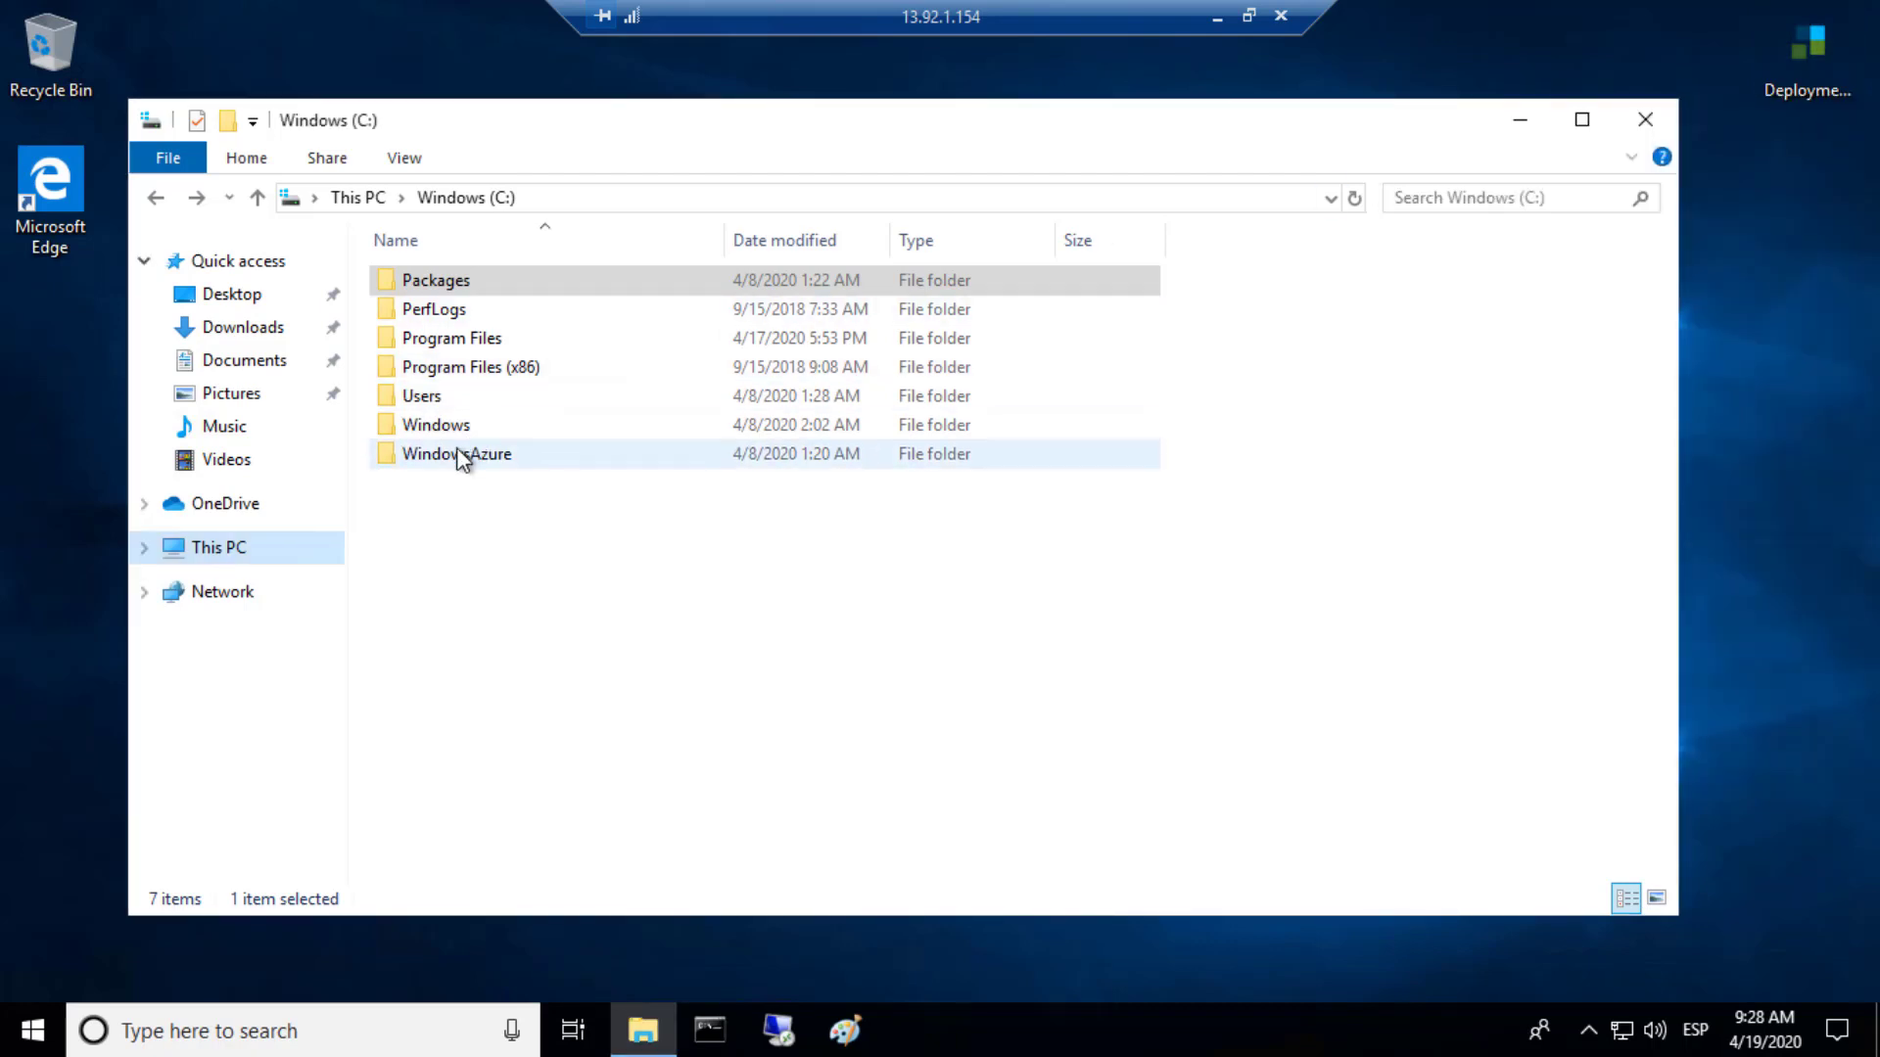
Snap the C: drive window to the left half and run DeploymentMX-TokenCMG as administrator, allowing it despite the SmartScreen block.
left_click_drag(578, 164, 2, 302)
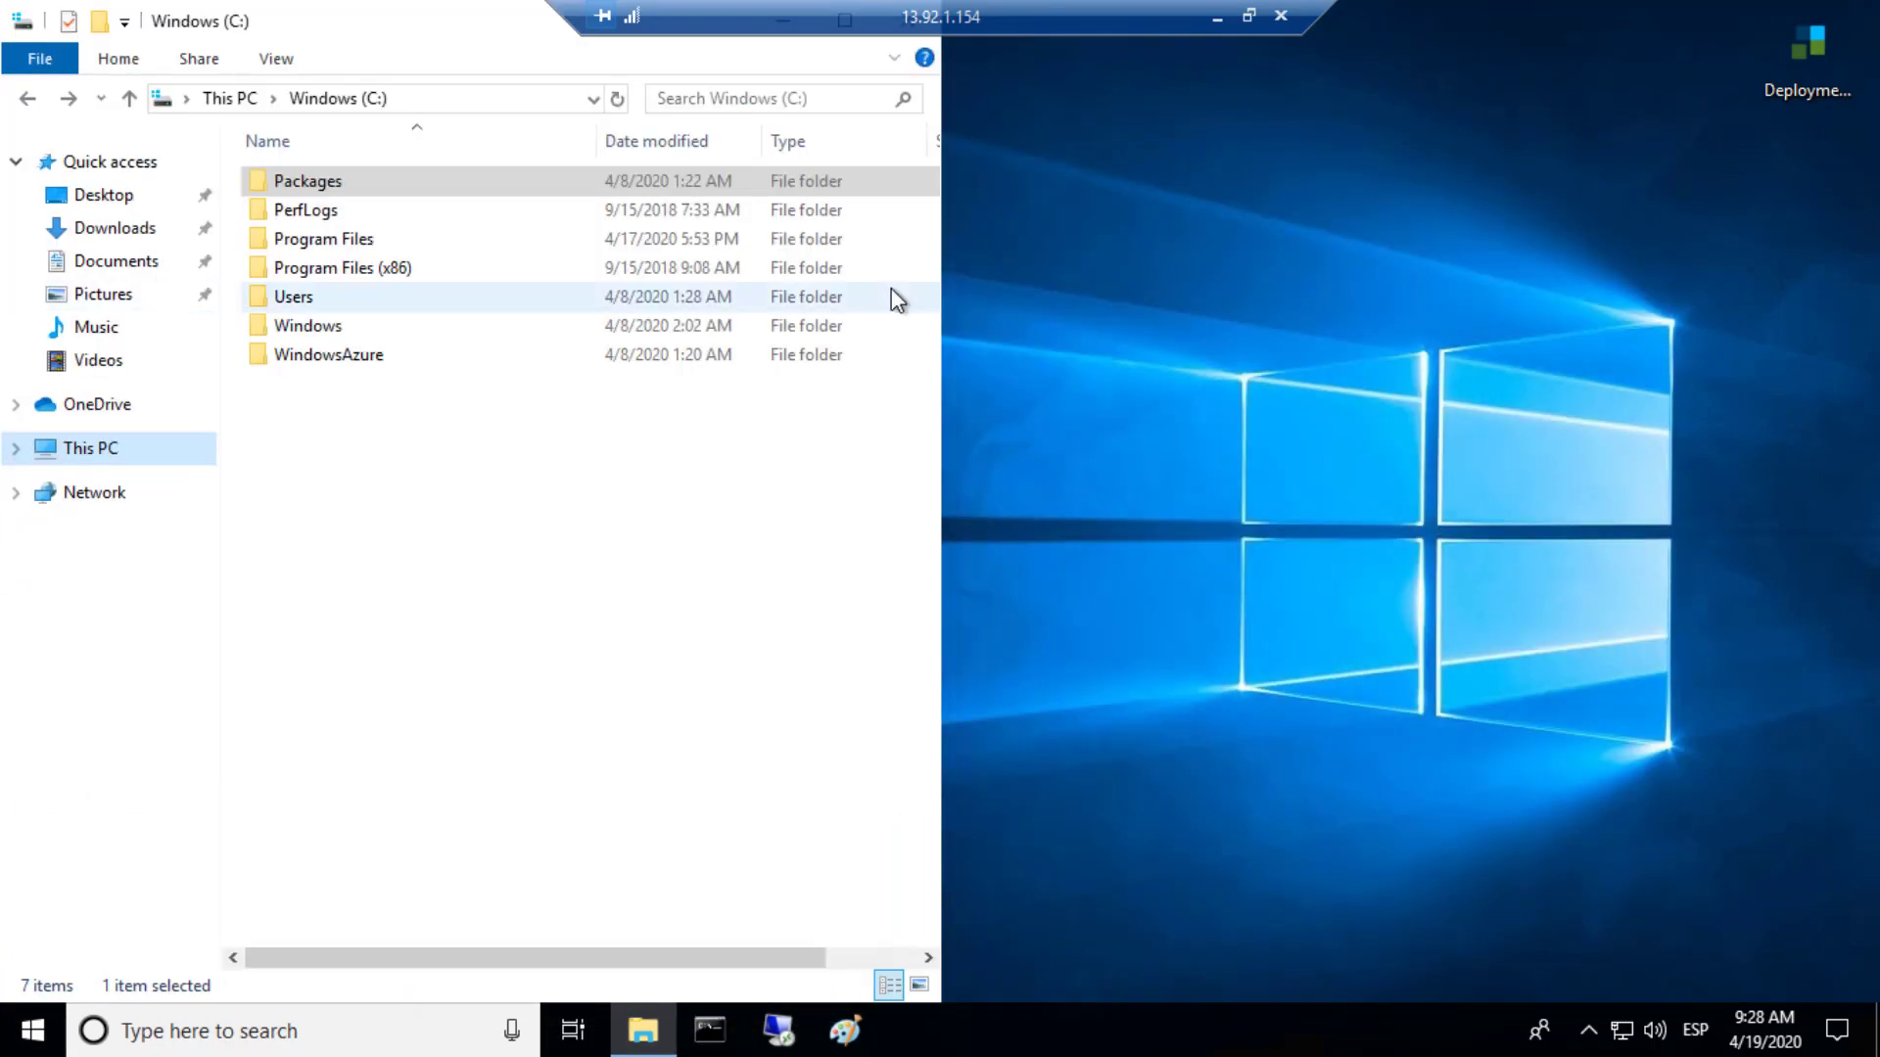
right_click(1791, 72)
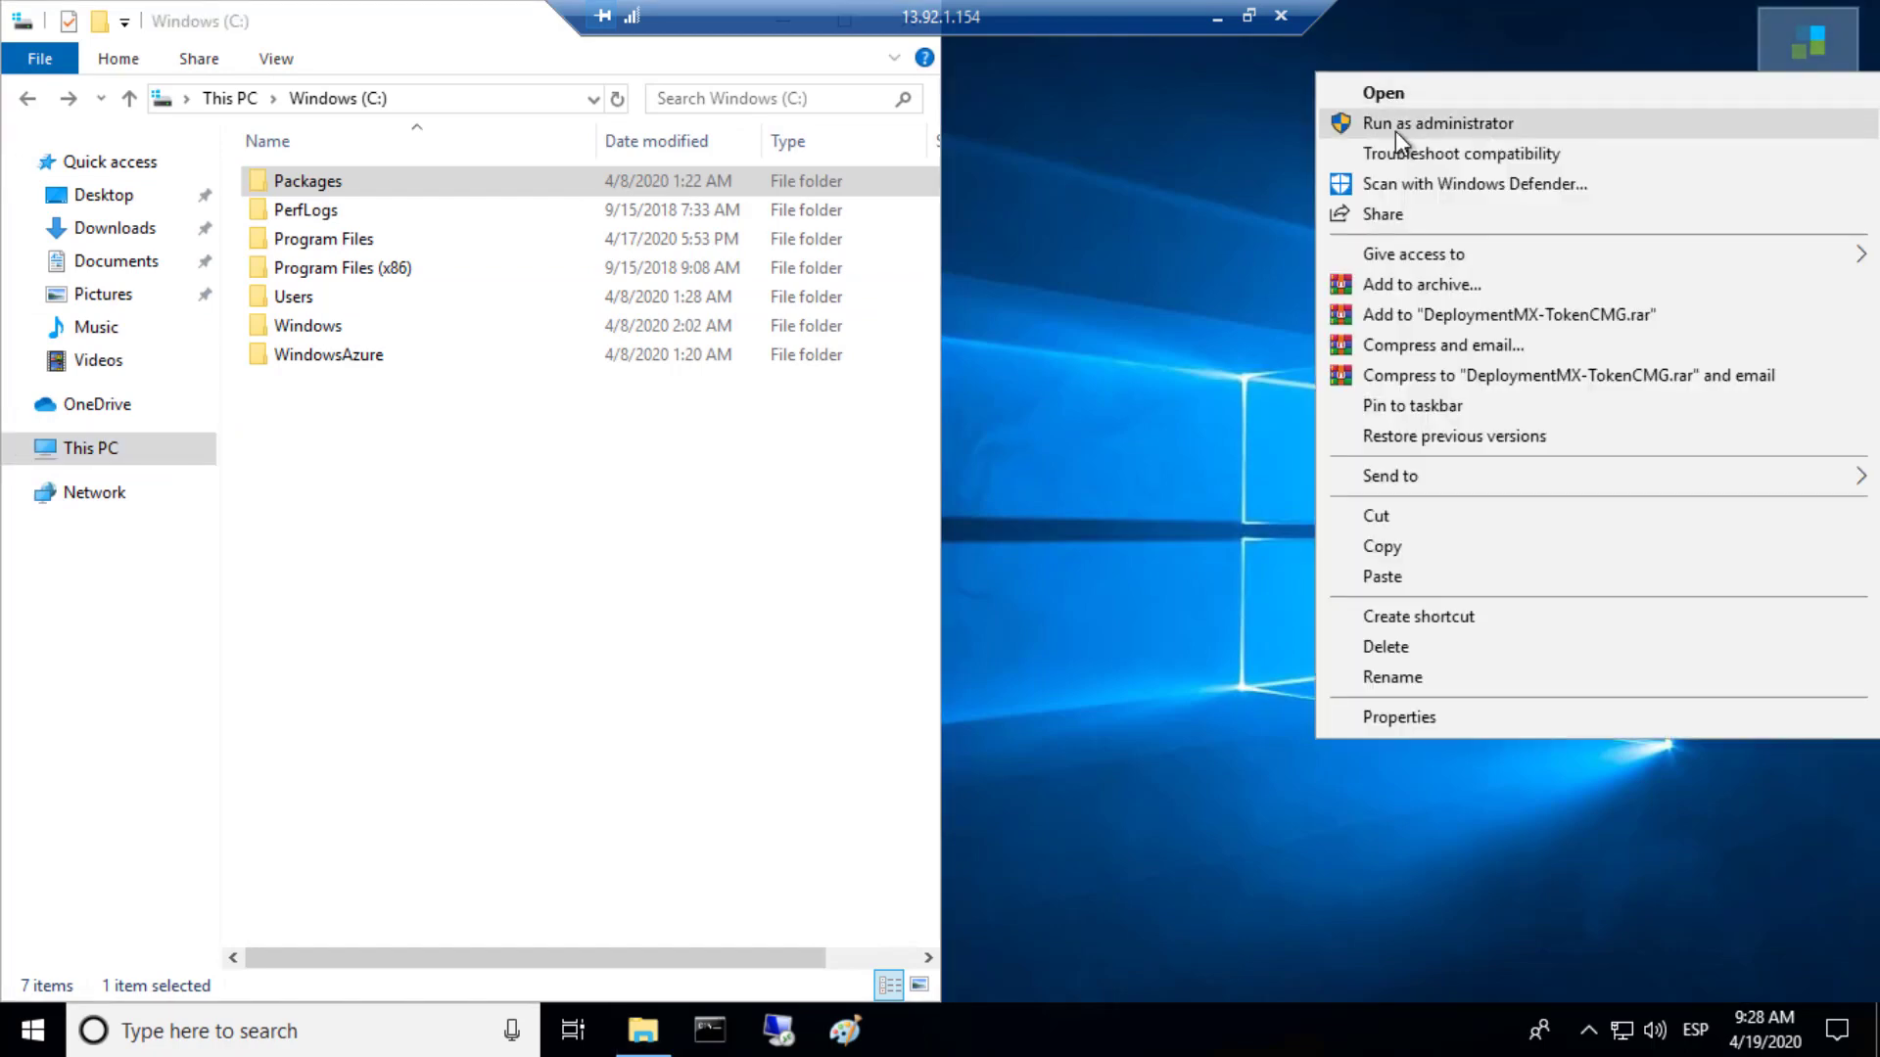
left_click(1396, 124)
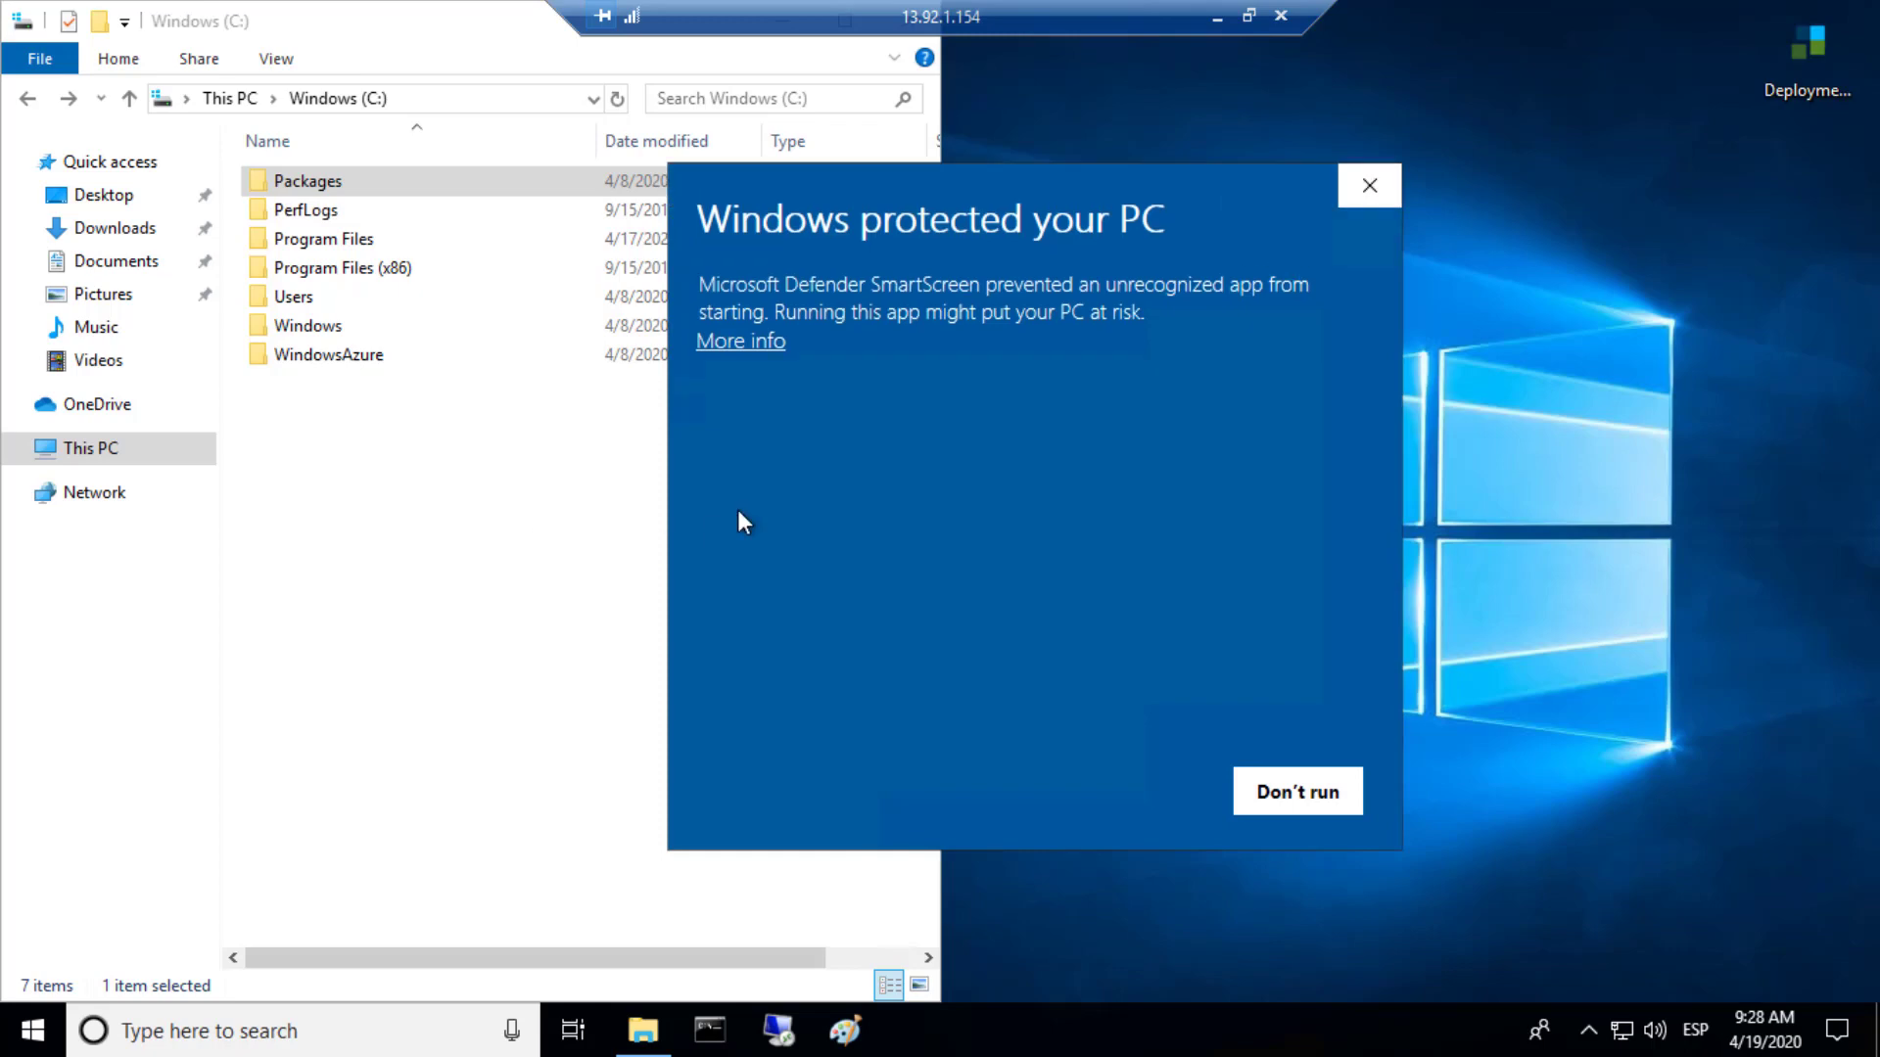
left_click(740, 343)
left_click(1087, 791)
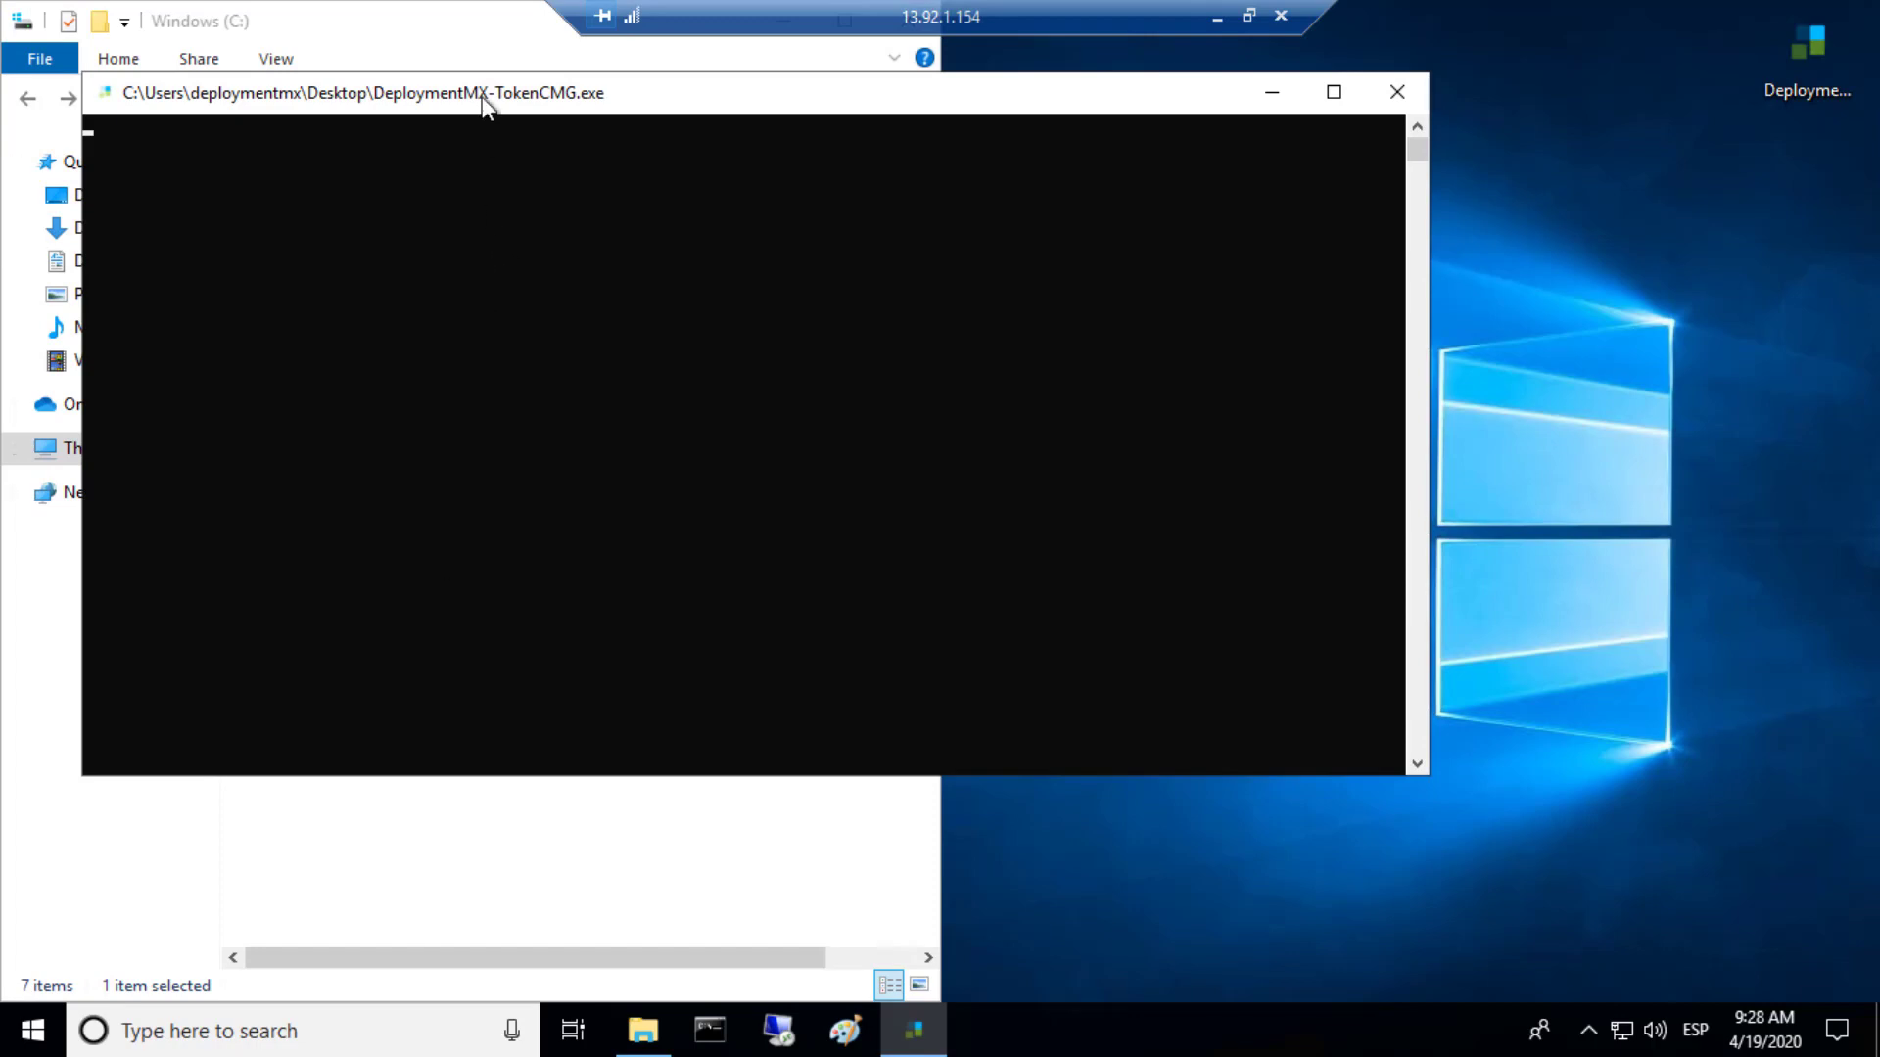
Open the temp folder on the C: drive, make Configuration Manager Trace Log Tool the default log viewer, and close its ccmsetup.log window.
key("super+Right")
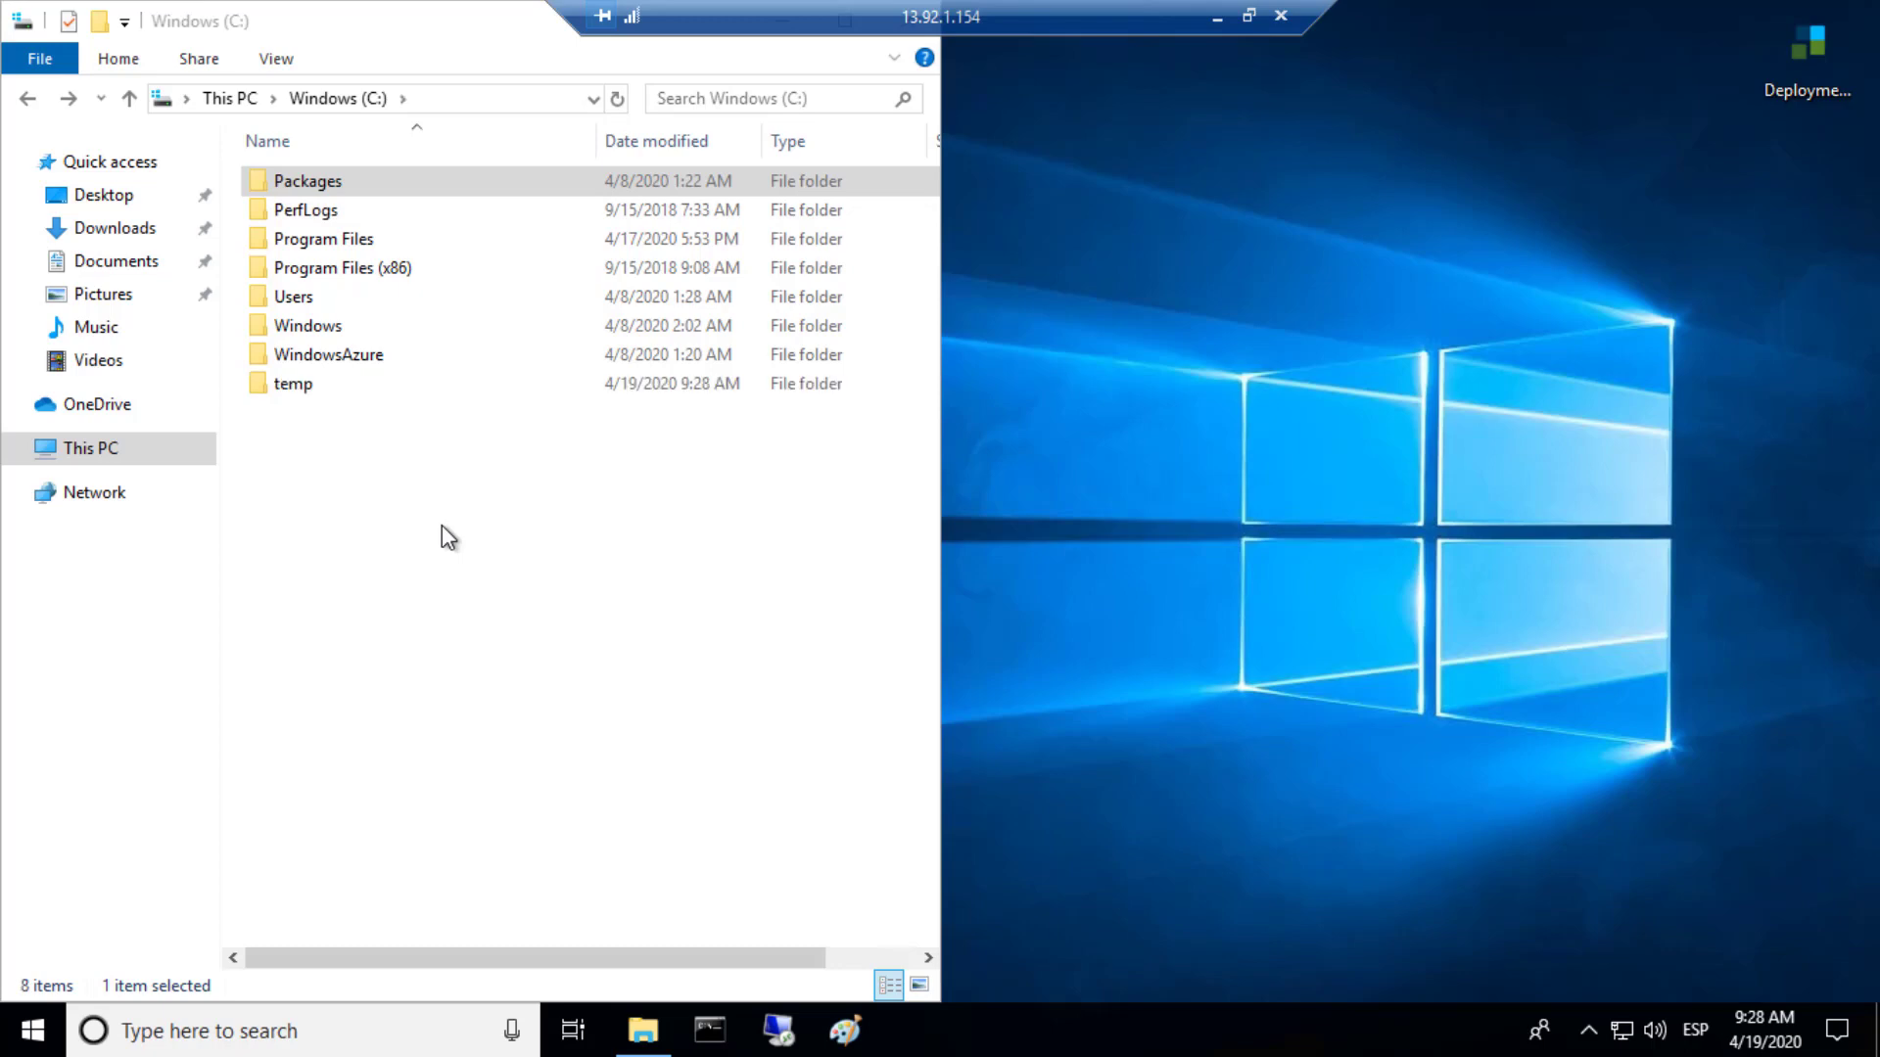
double_click(306, 386)
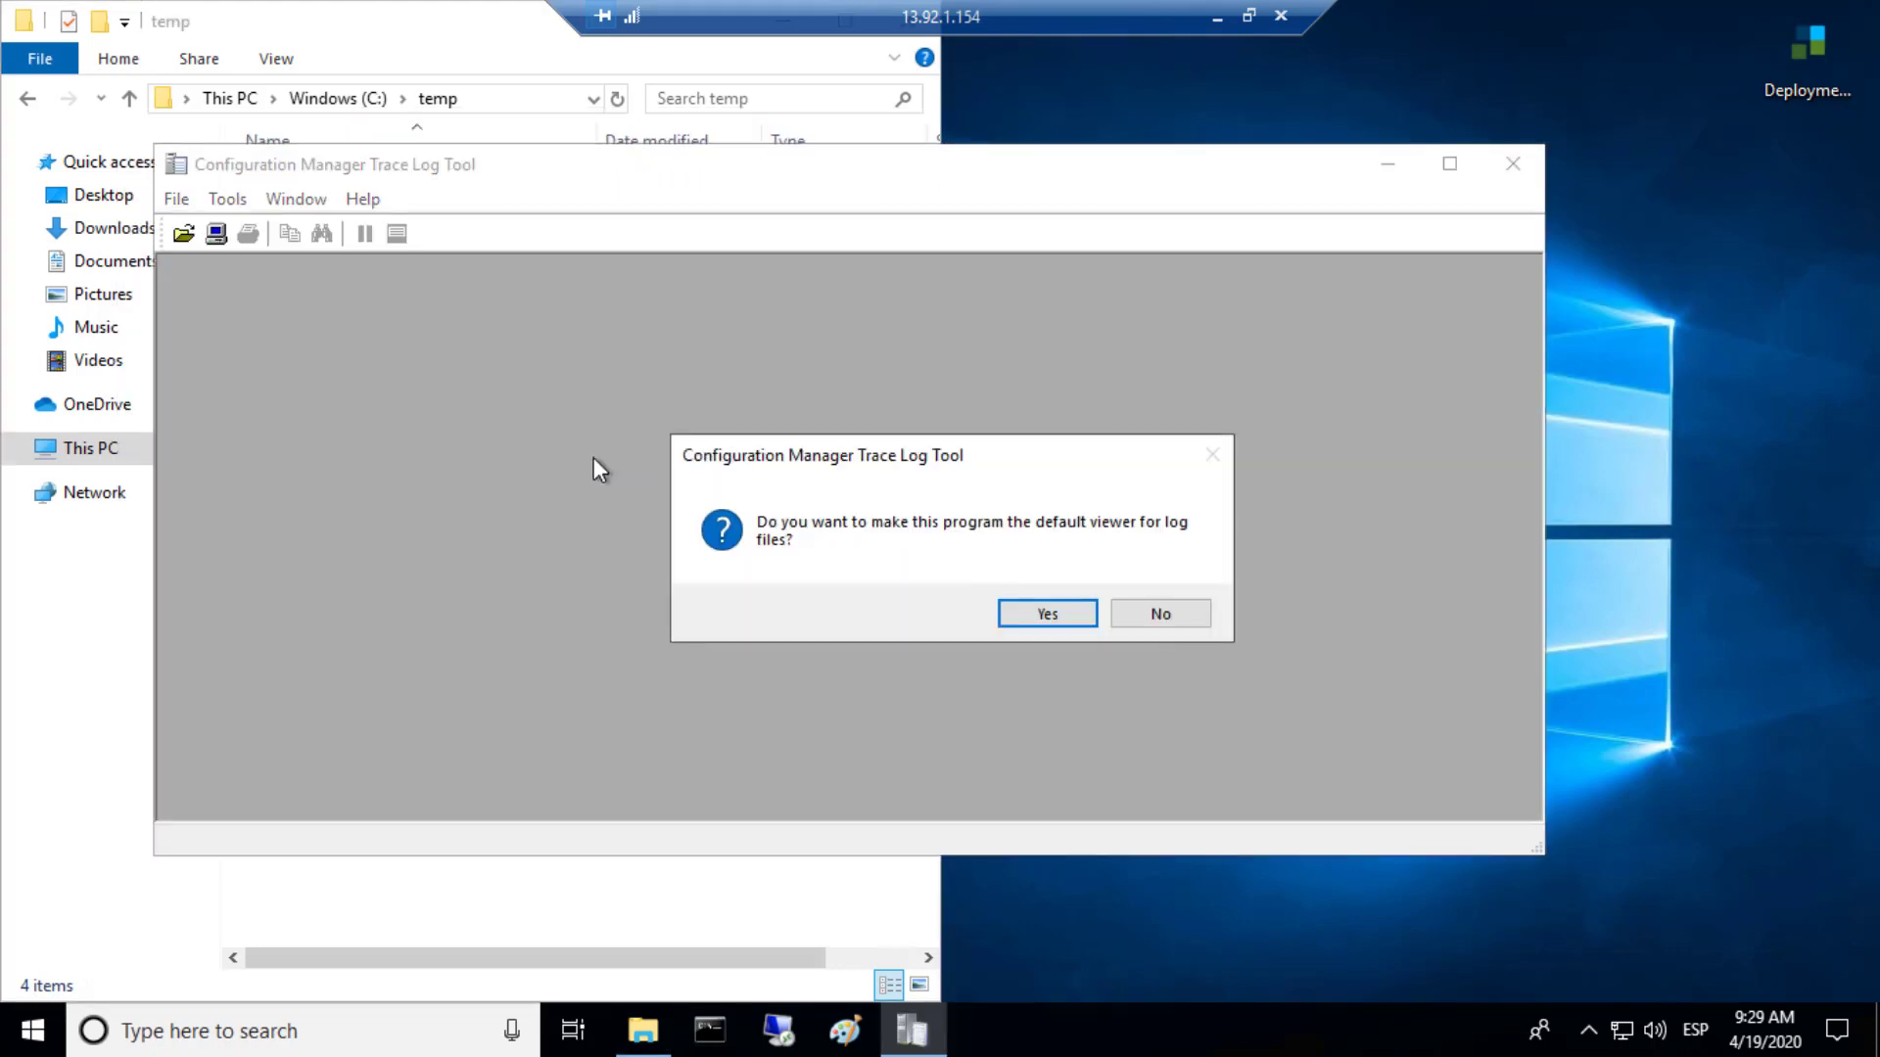
left_click(1052, 625)
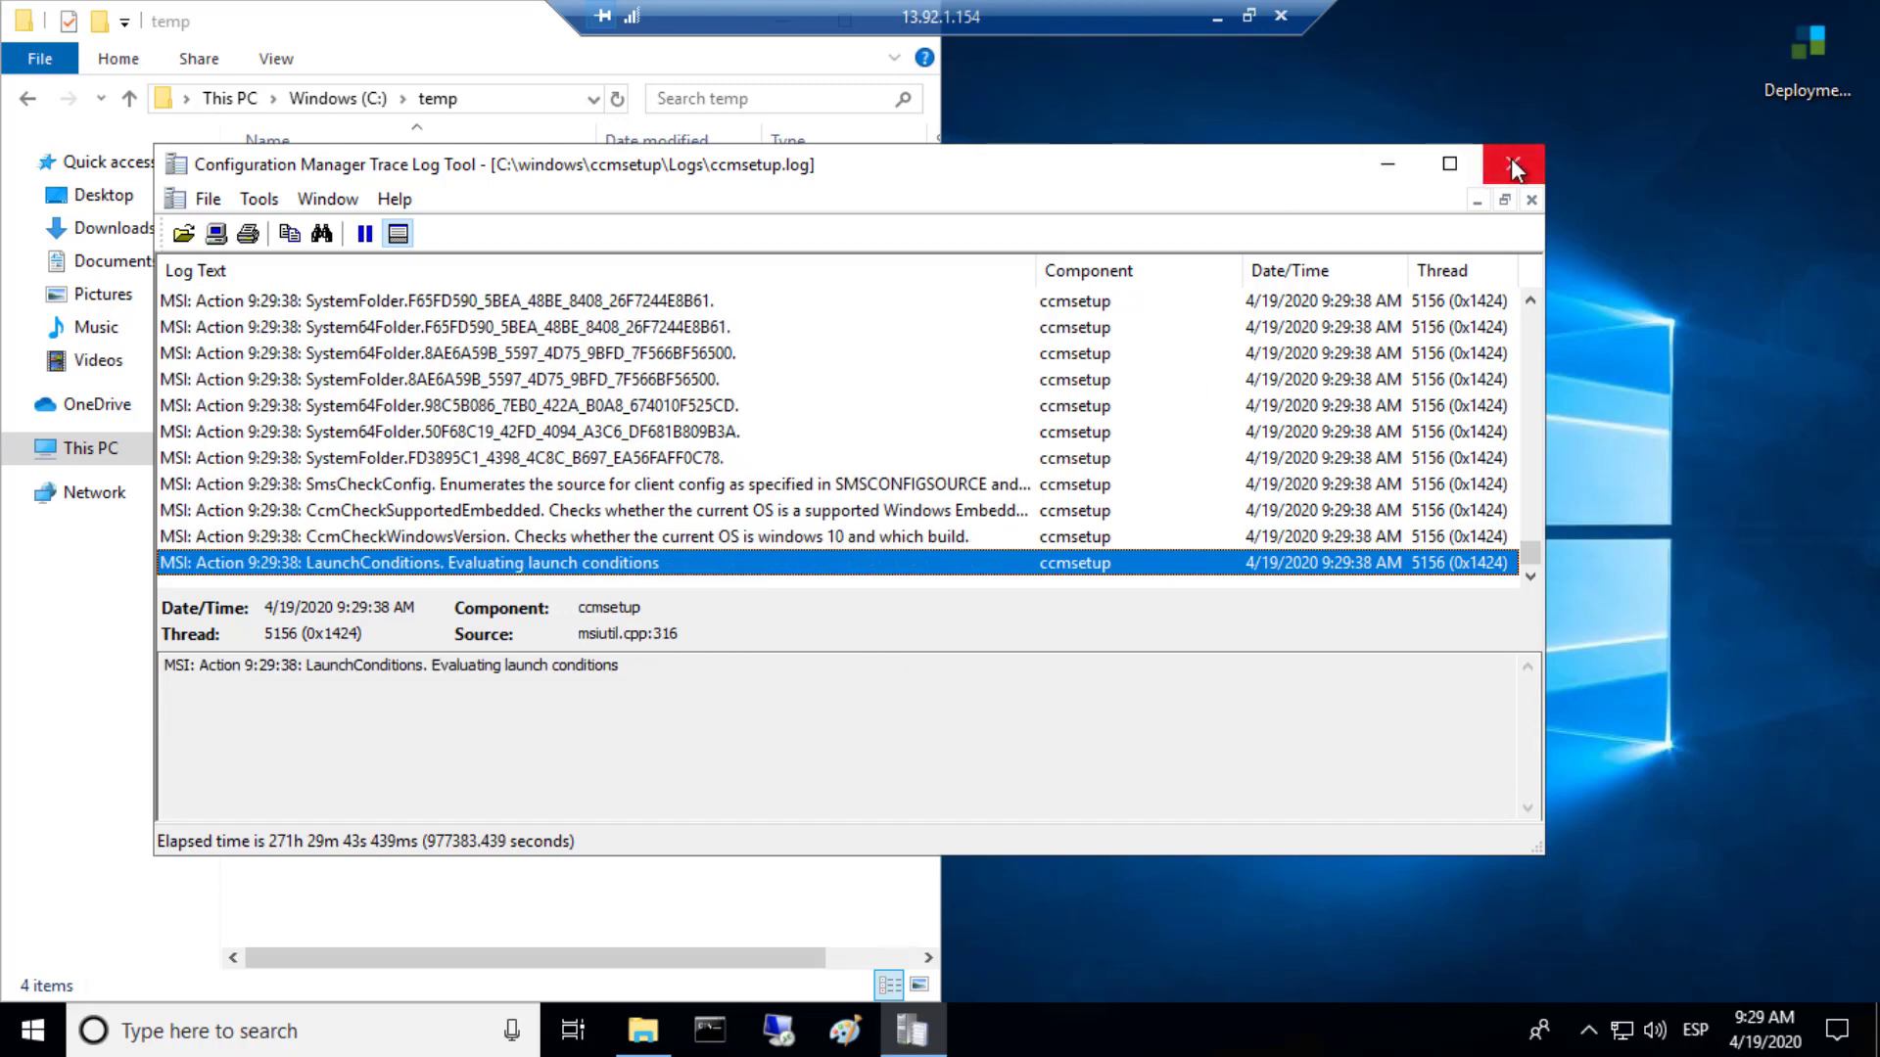
left_click(1514, 163)
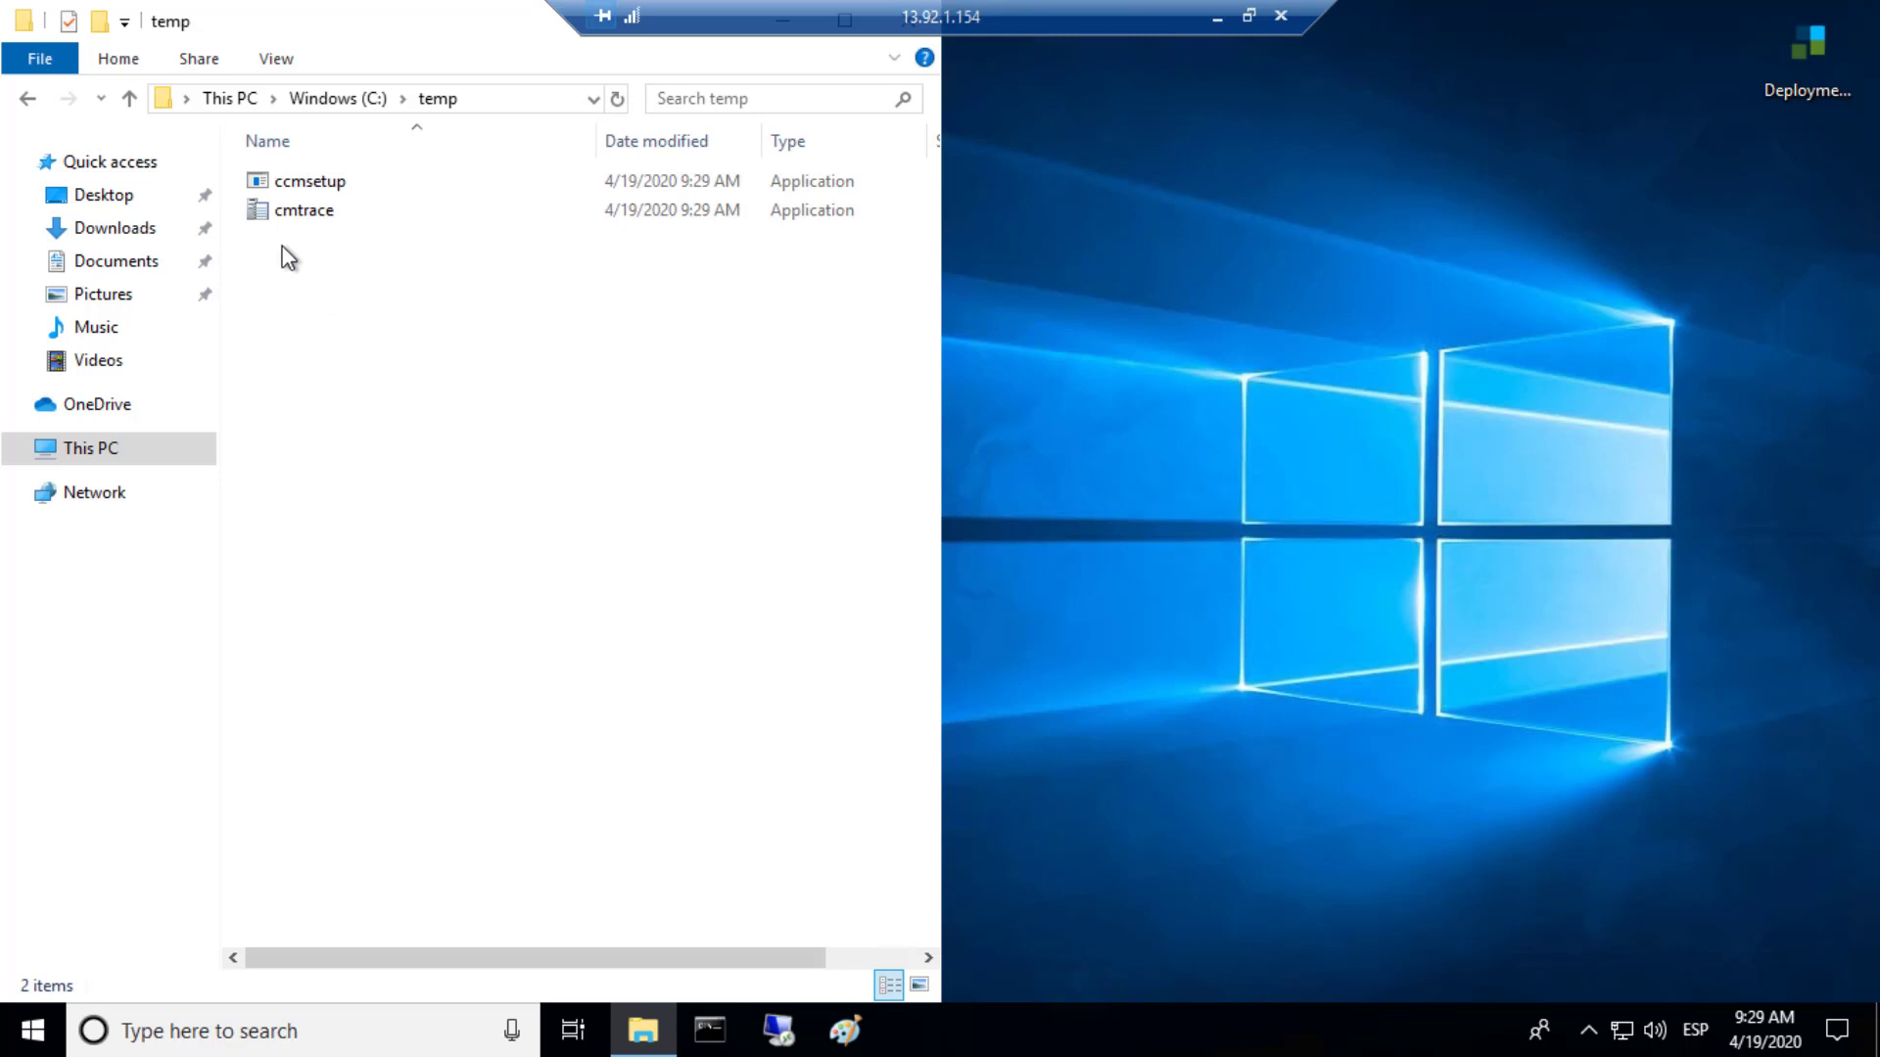
Browse to the client setup logs folder at C:\Windows\ccmsetup\Logs.
left_click(93, 453)
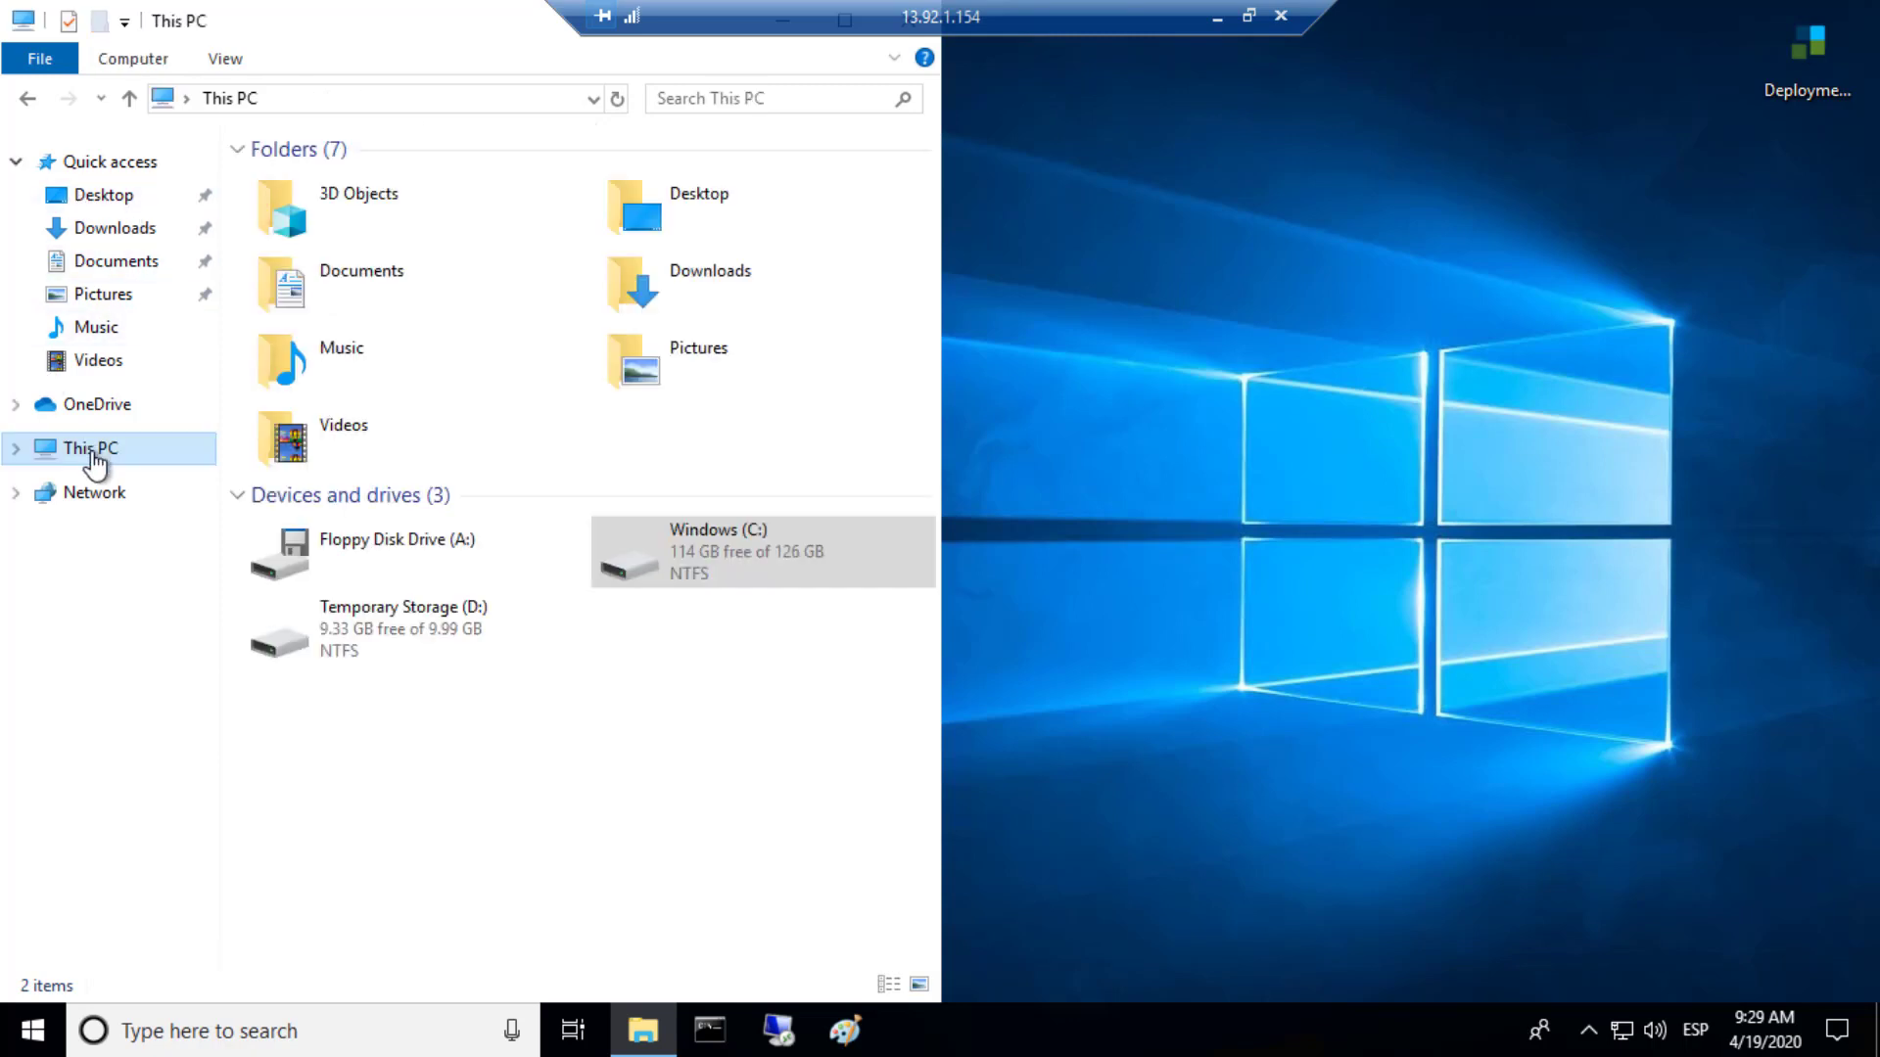
double_click(713, 551)
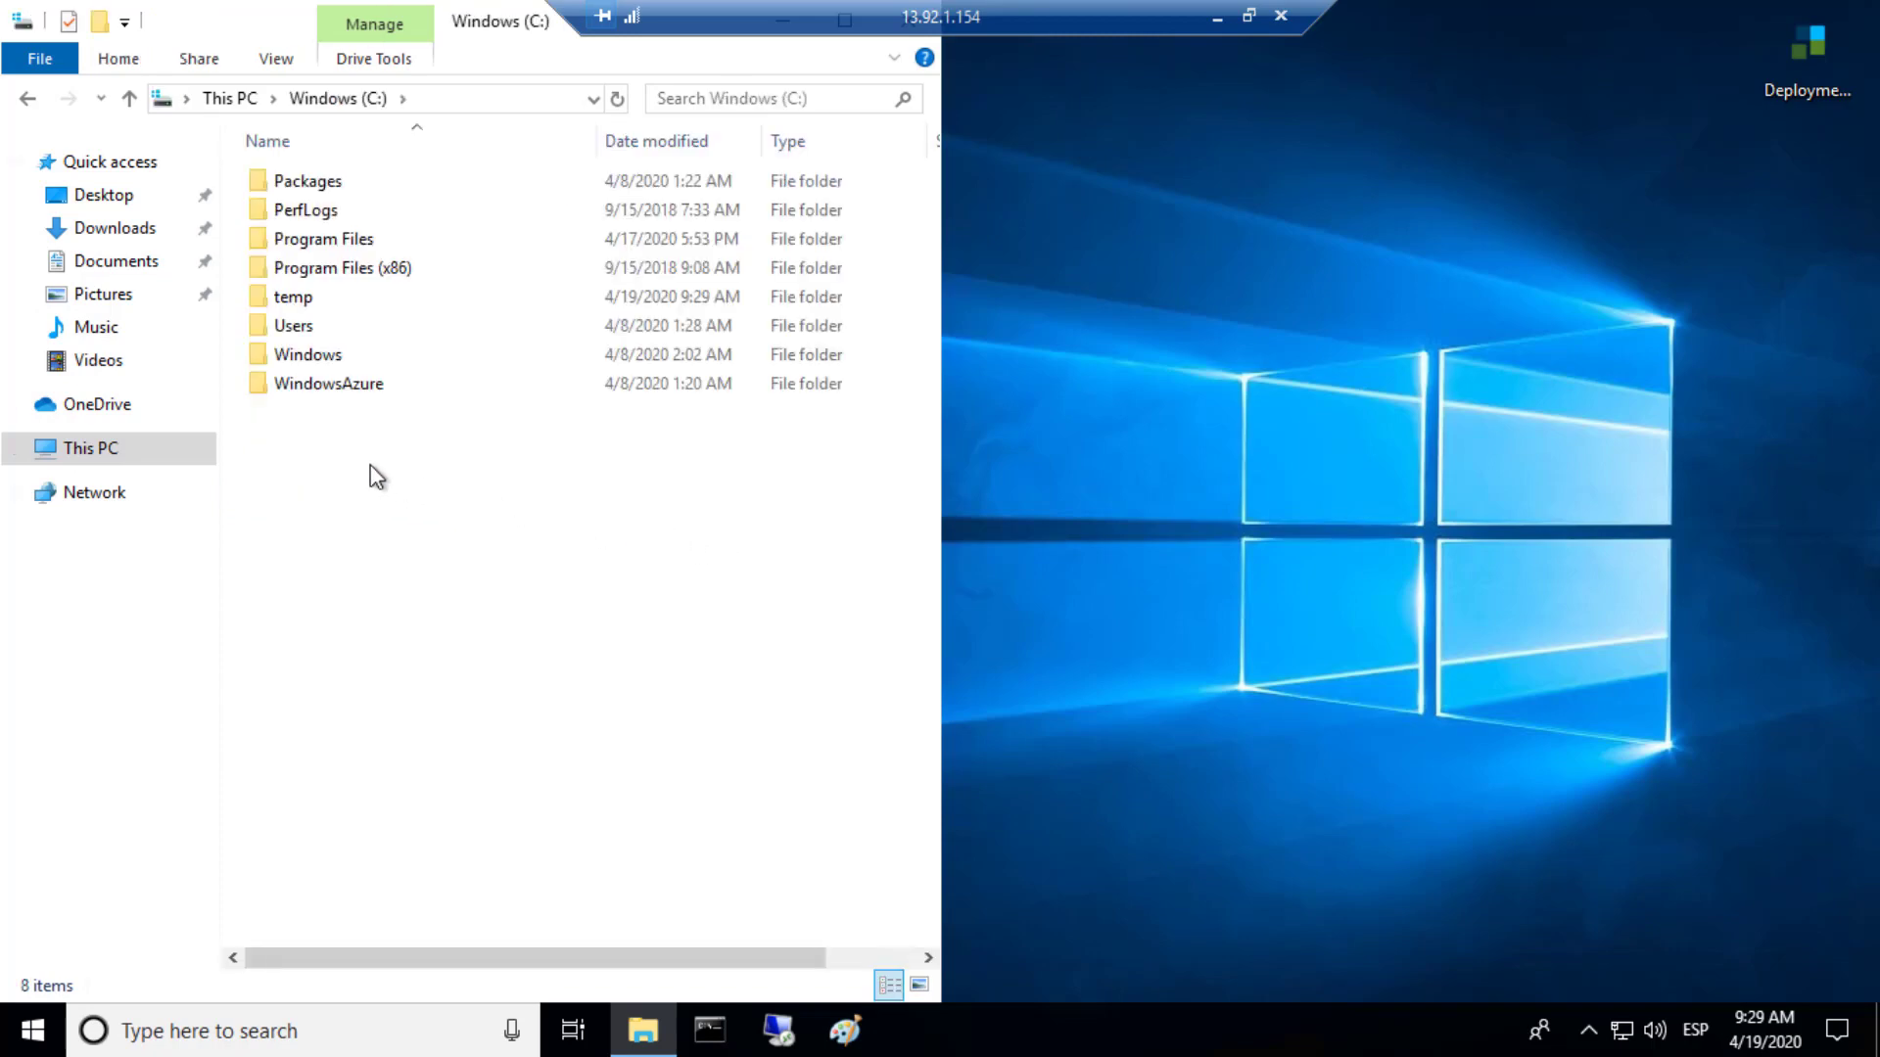
double_click(308, 356)
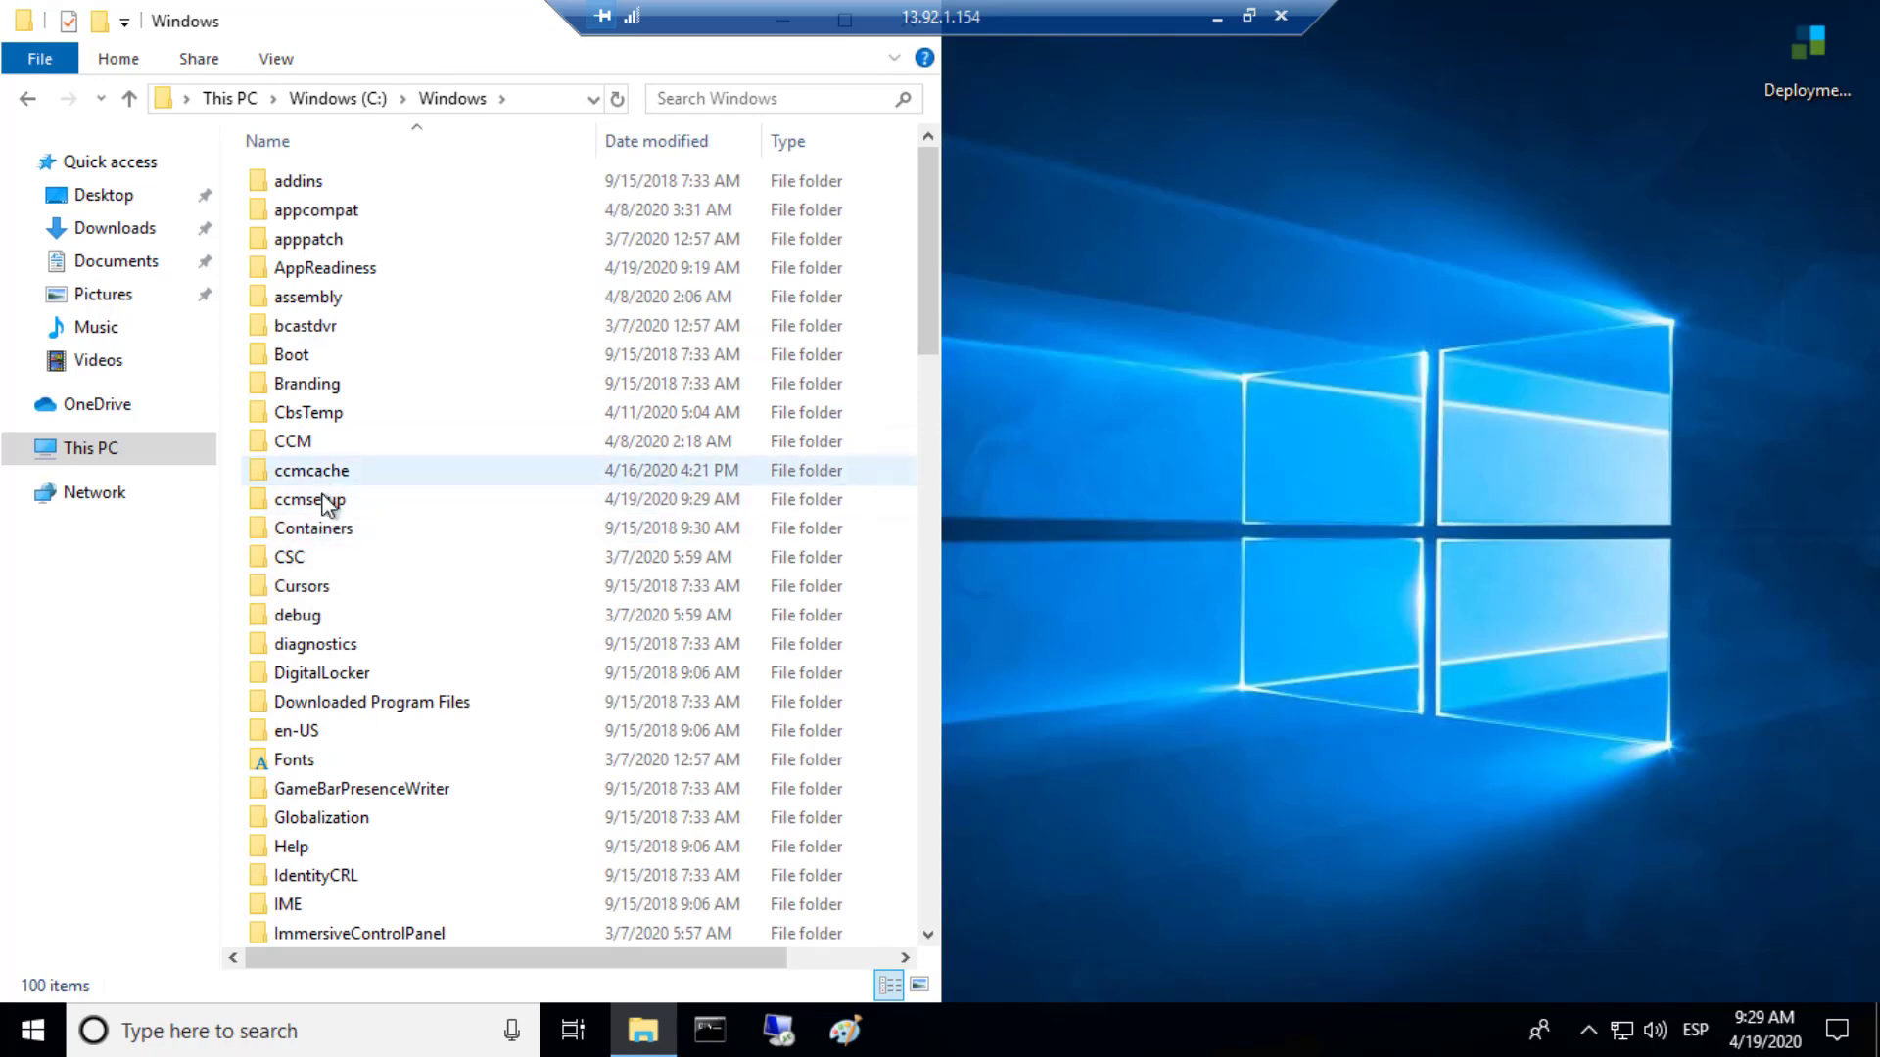
double_click(322, 502)
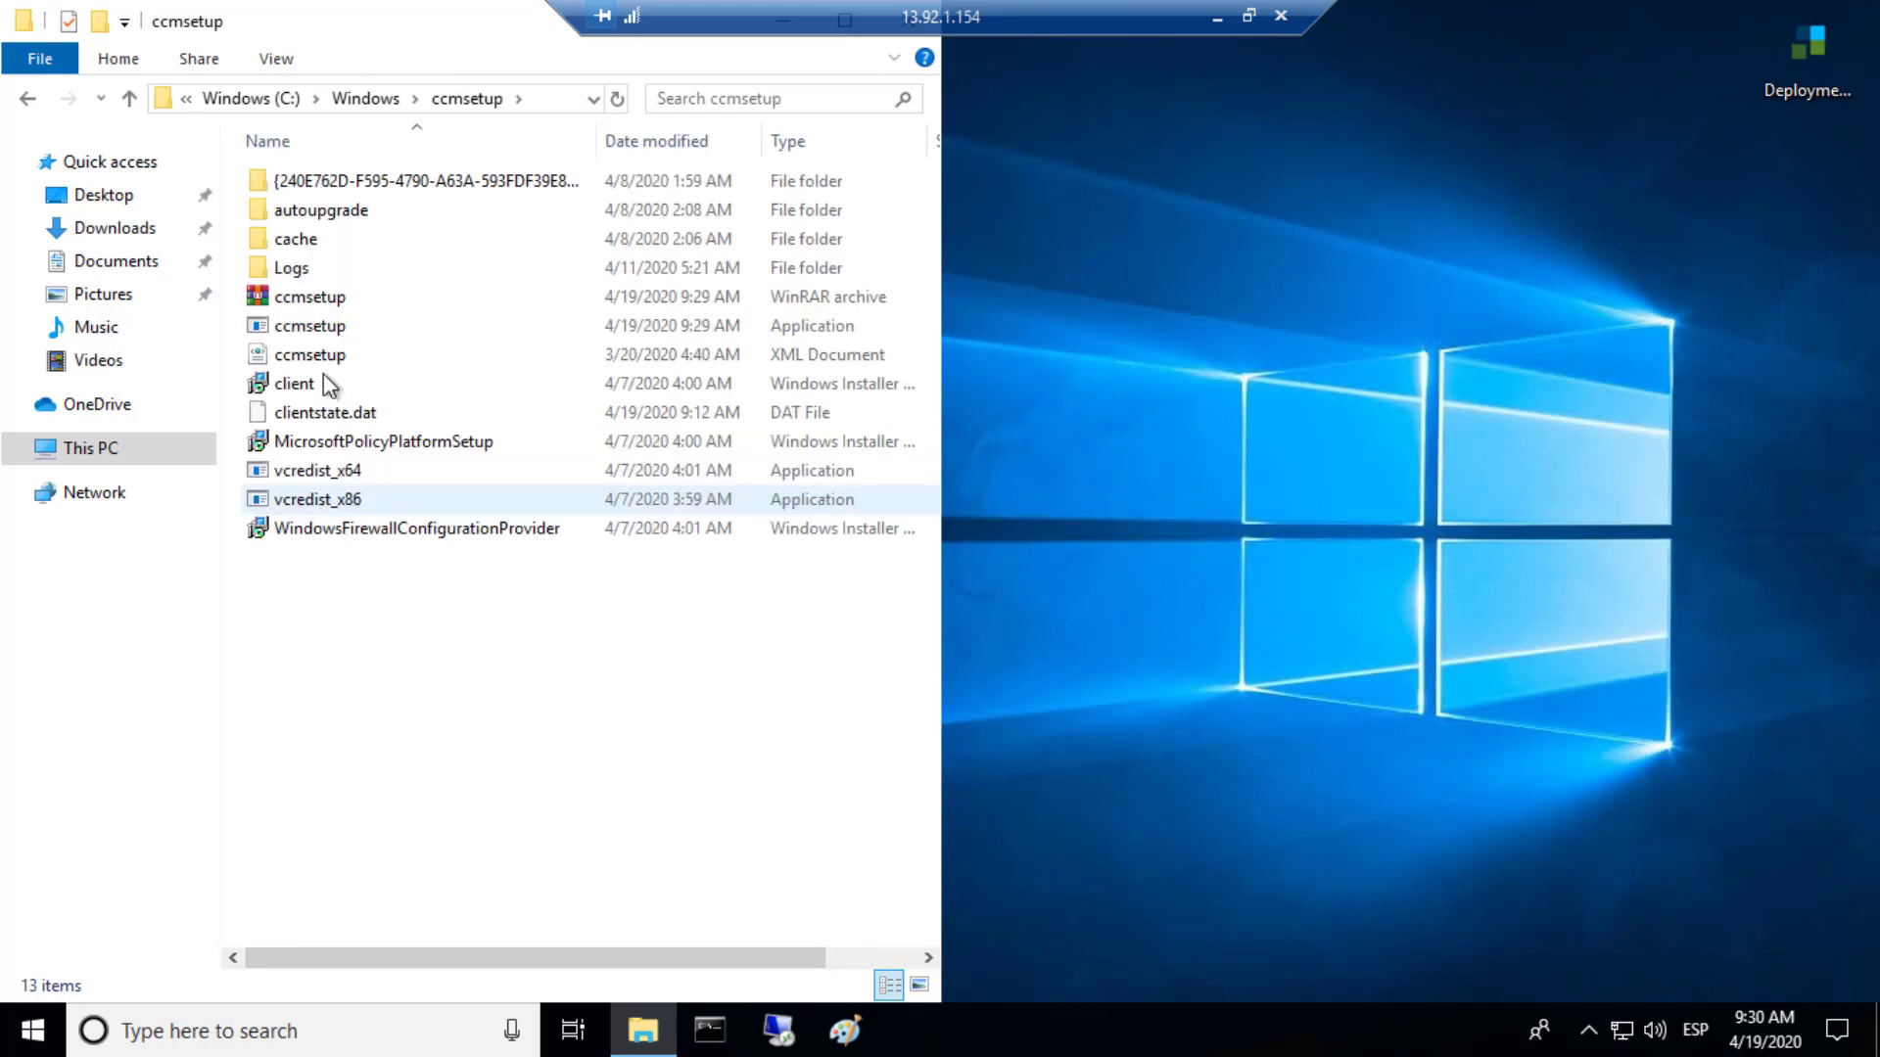
double_click(309, 261)
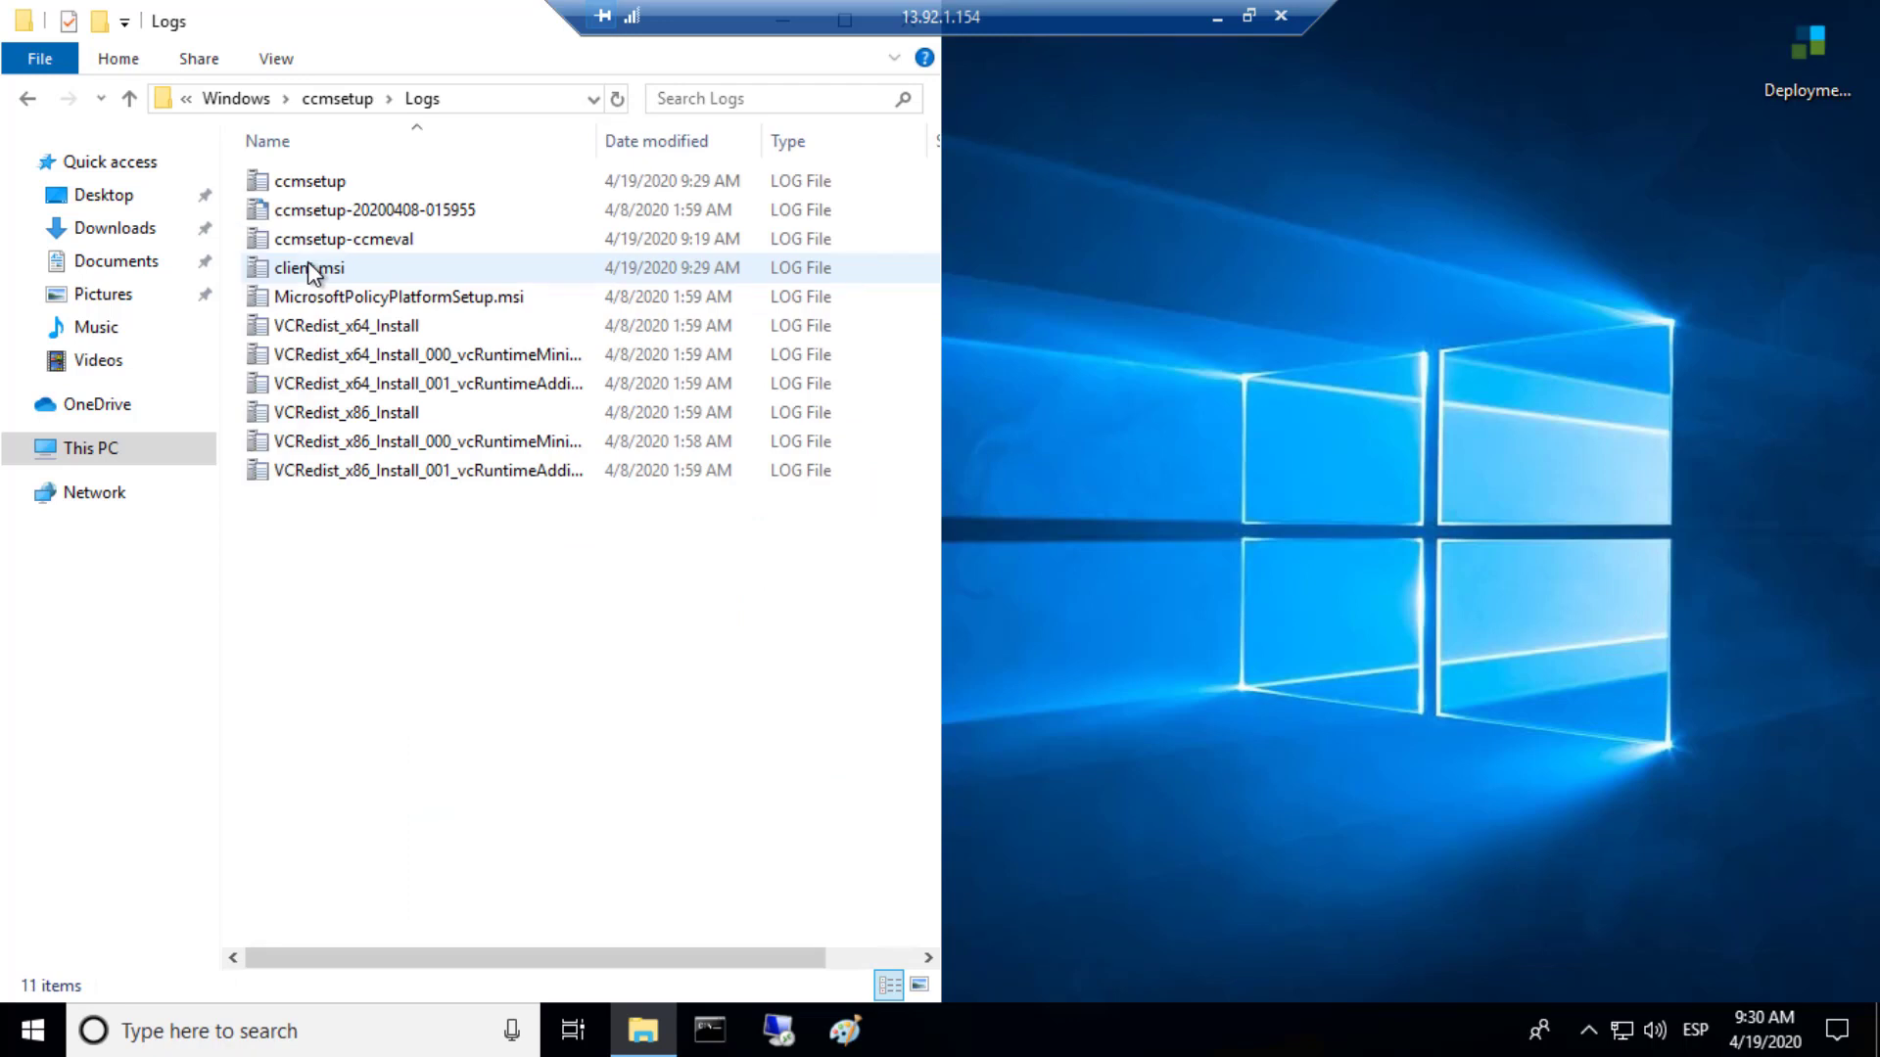
Review the ccmsetup log's latest installation entries, and close the log viewer and the Logs folder window.
left_click(325, 184)
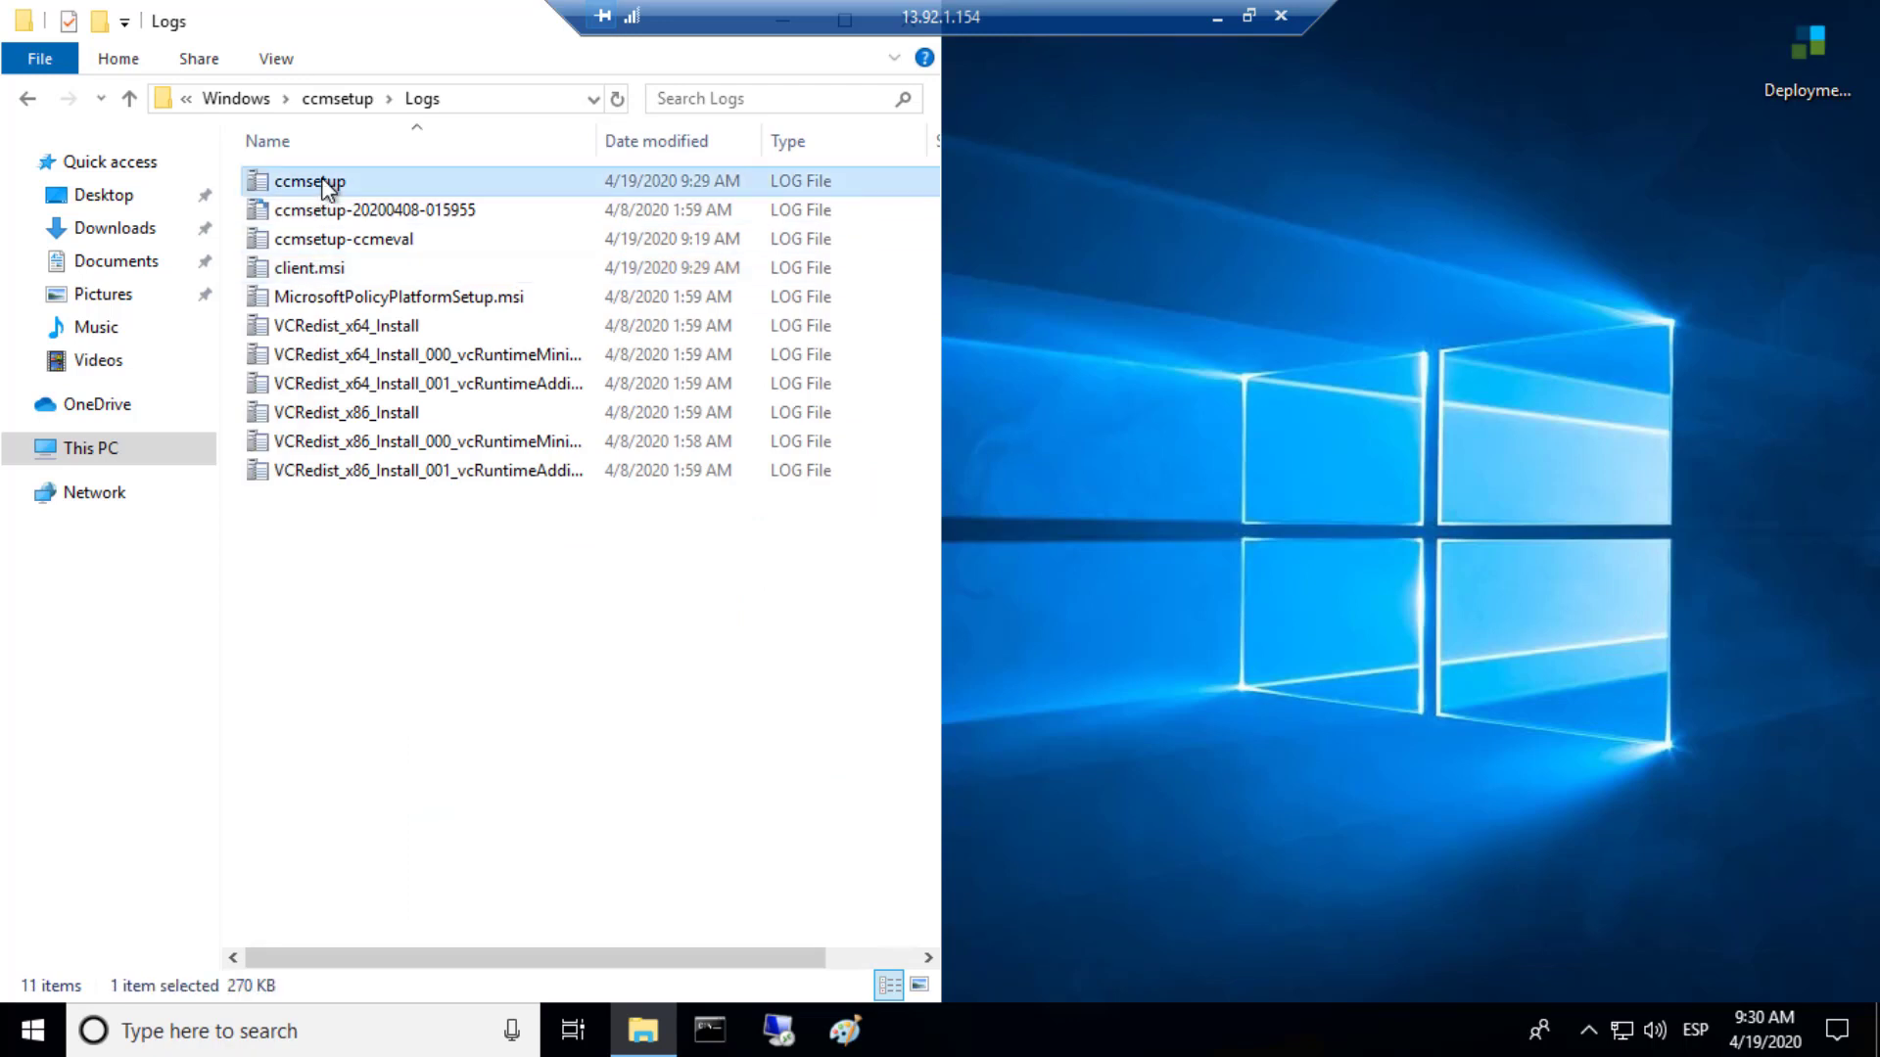
right_click(326, 186)
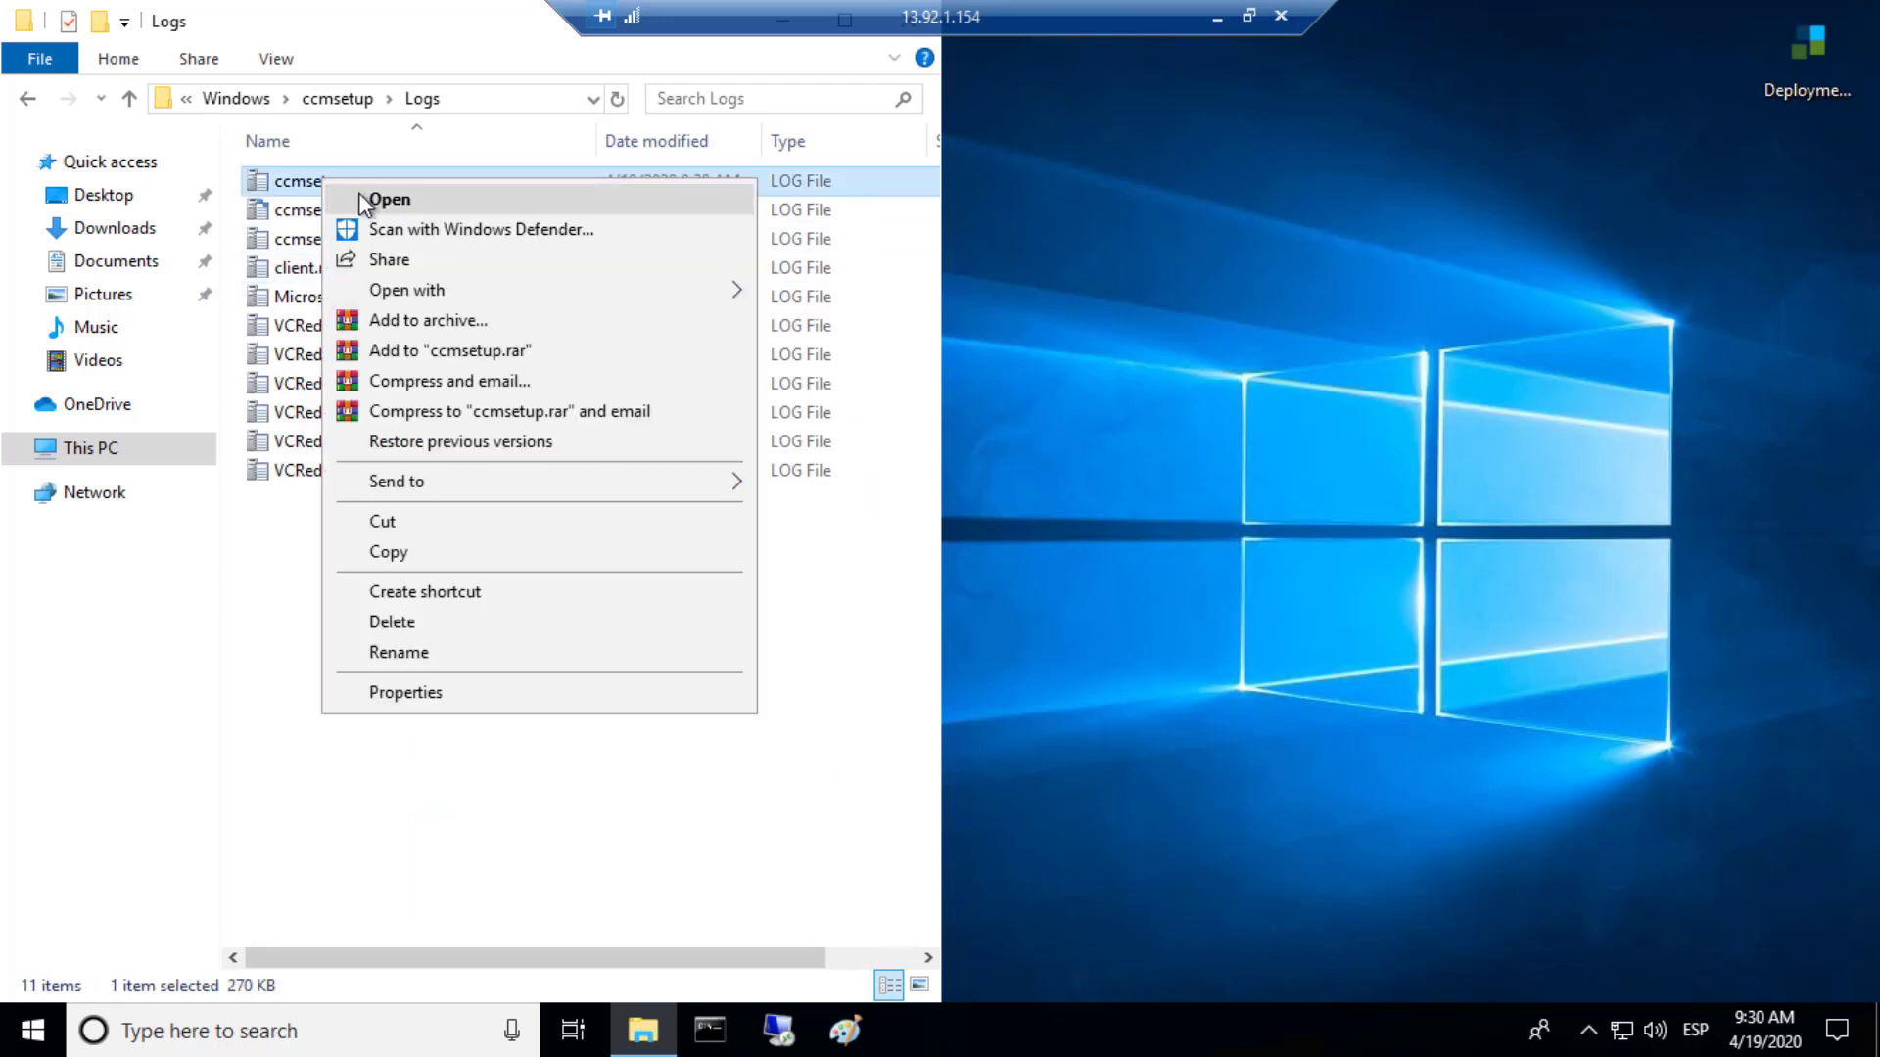
left_click(427, 197)
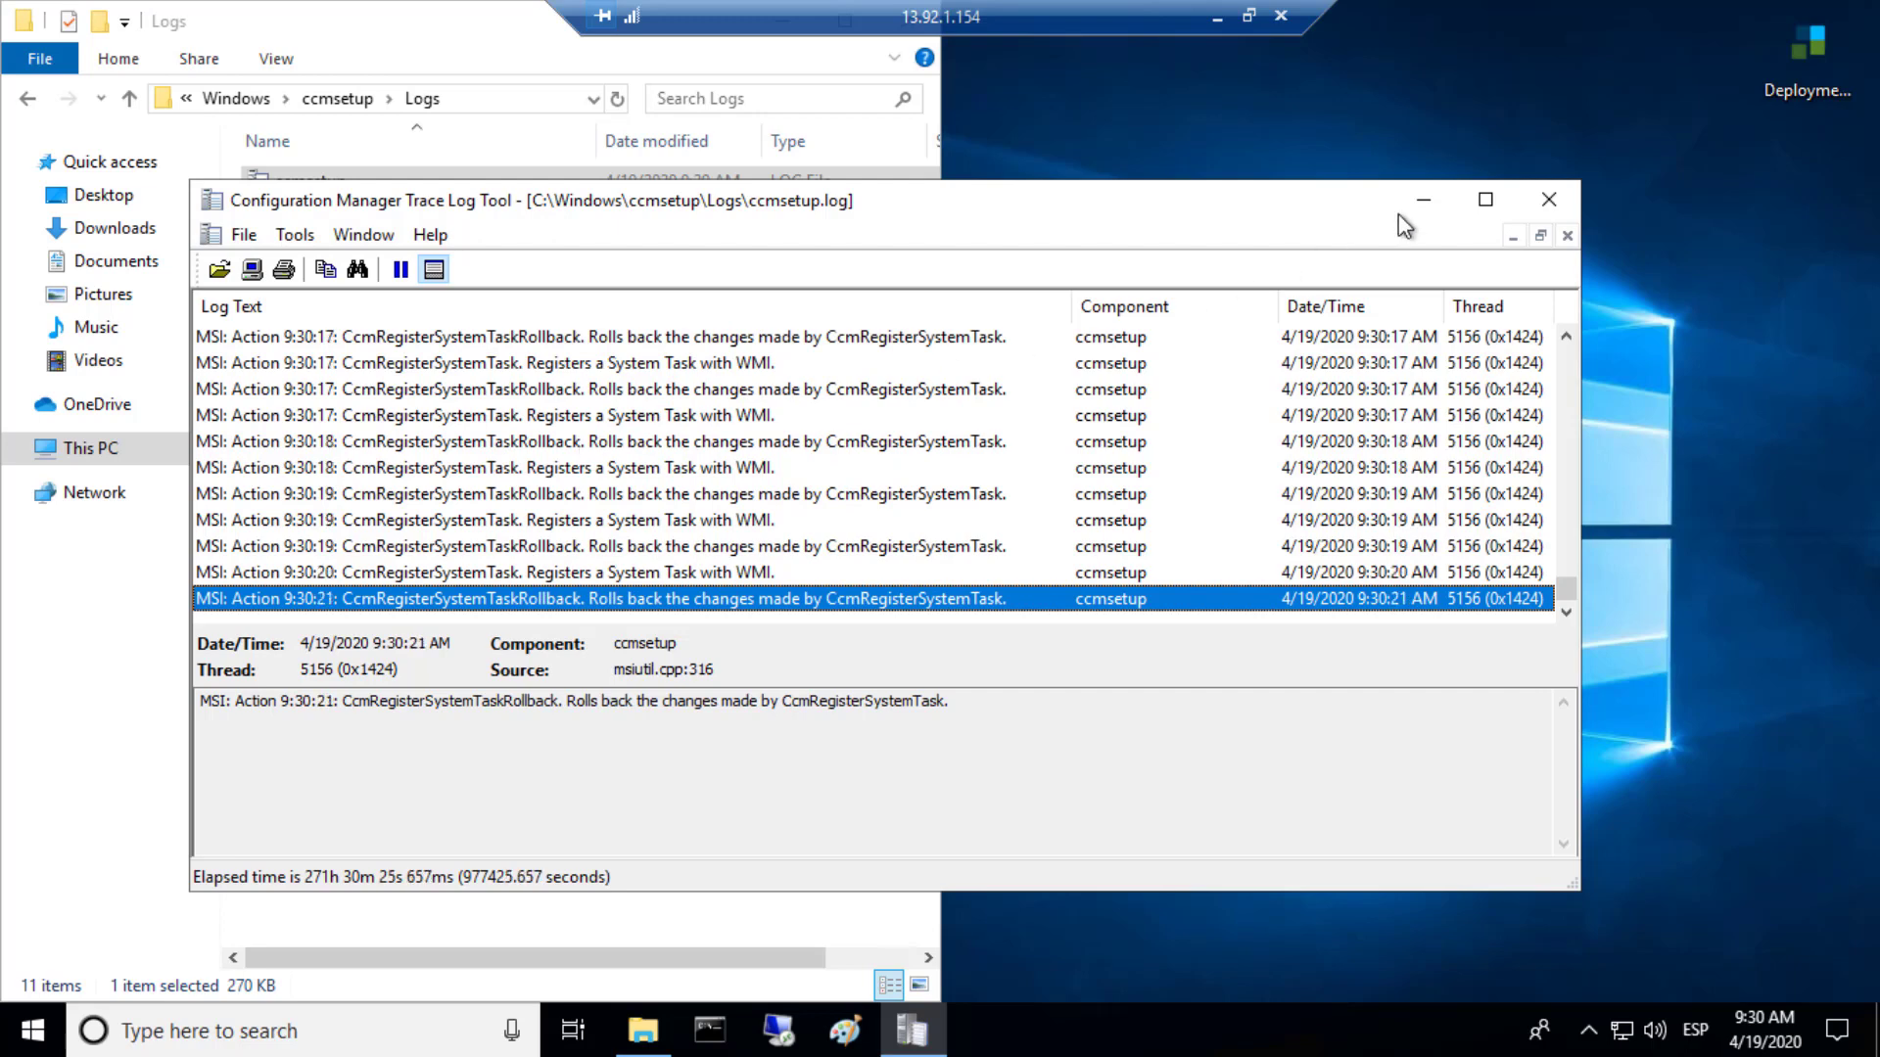
left_click(1537, 195)
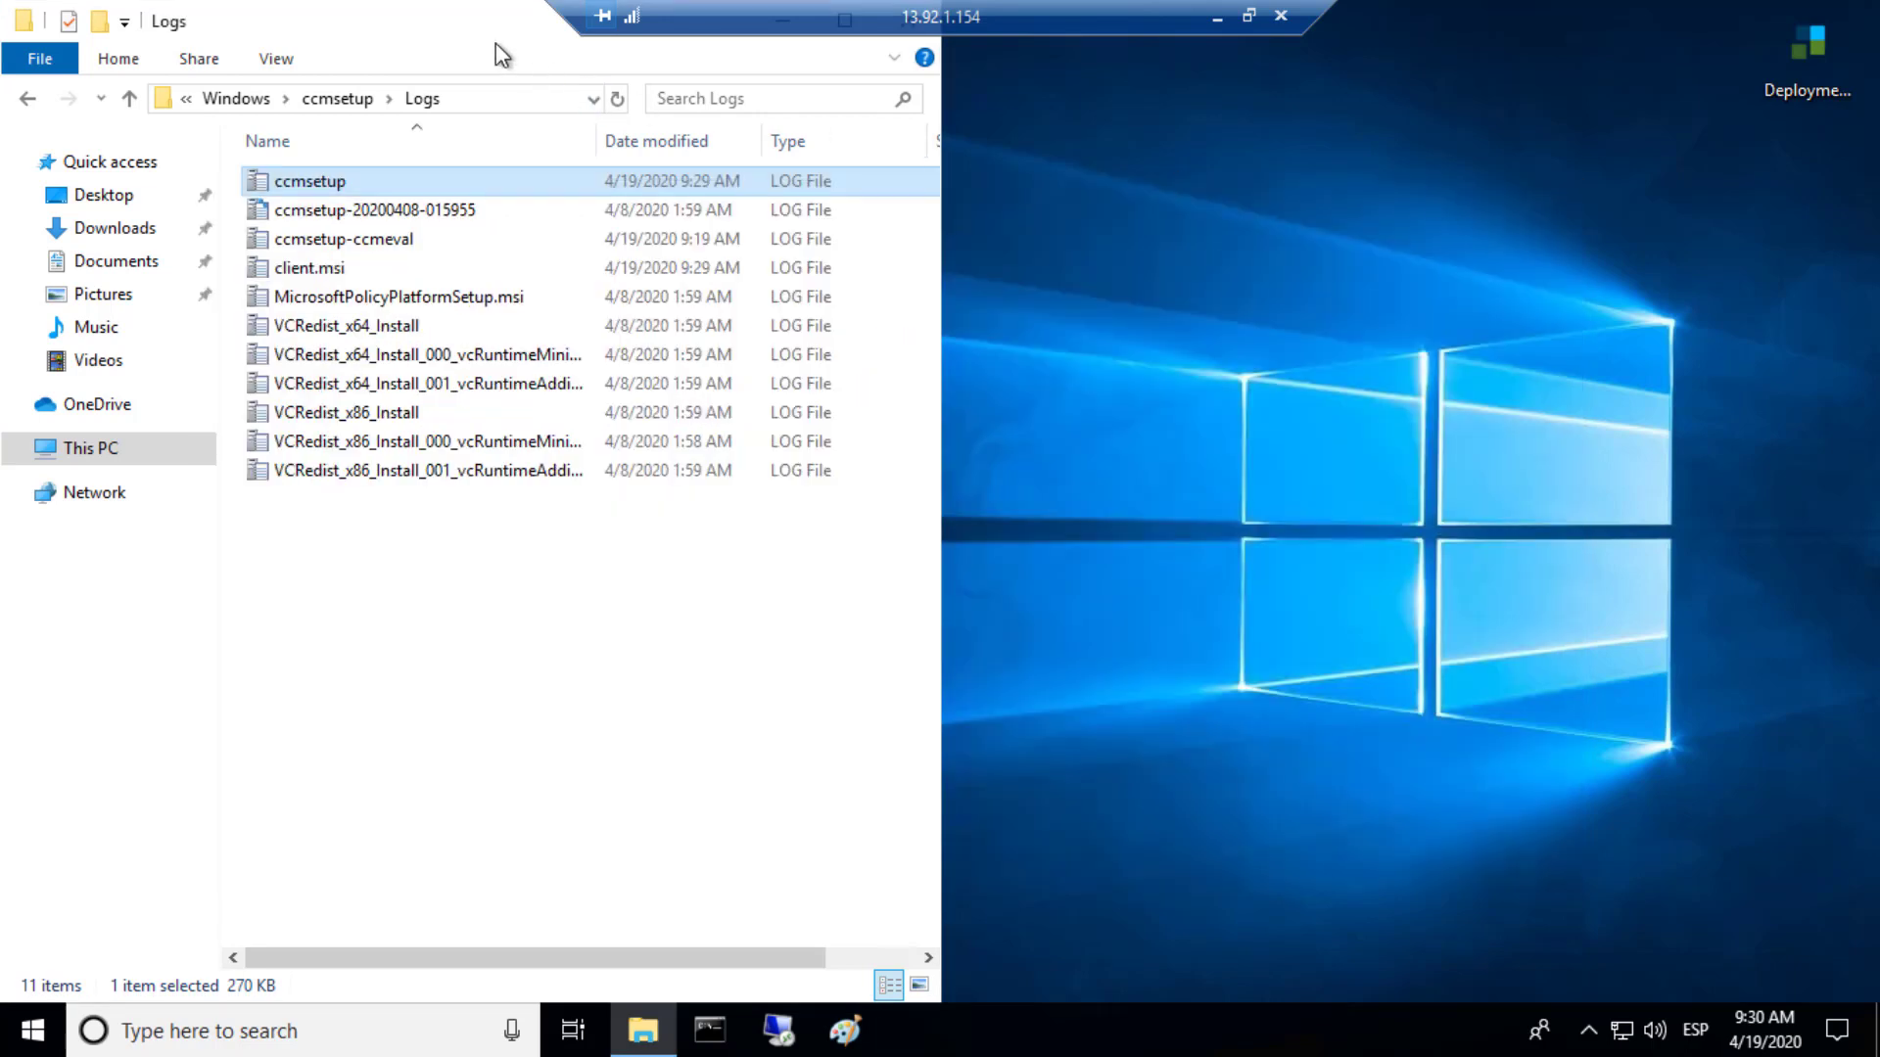
left_click_drag(480, 21, 639, 129)
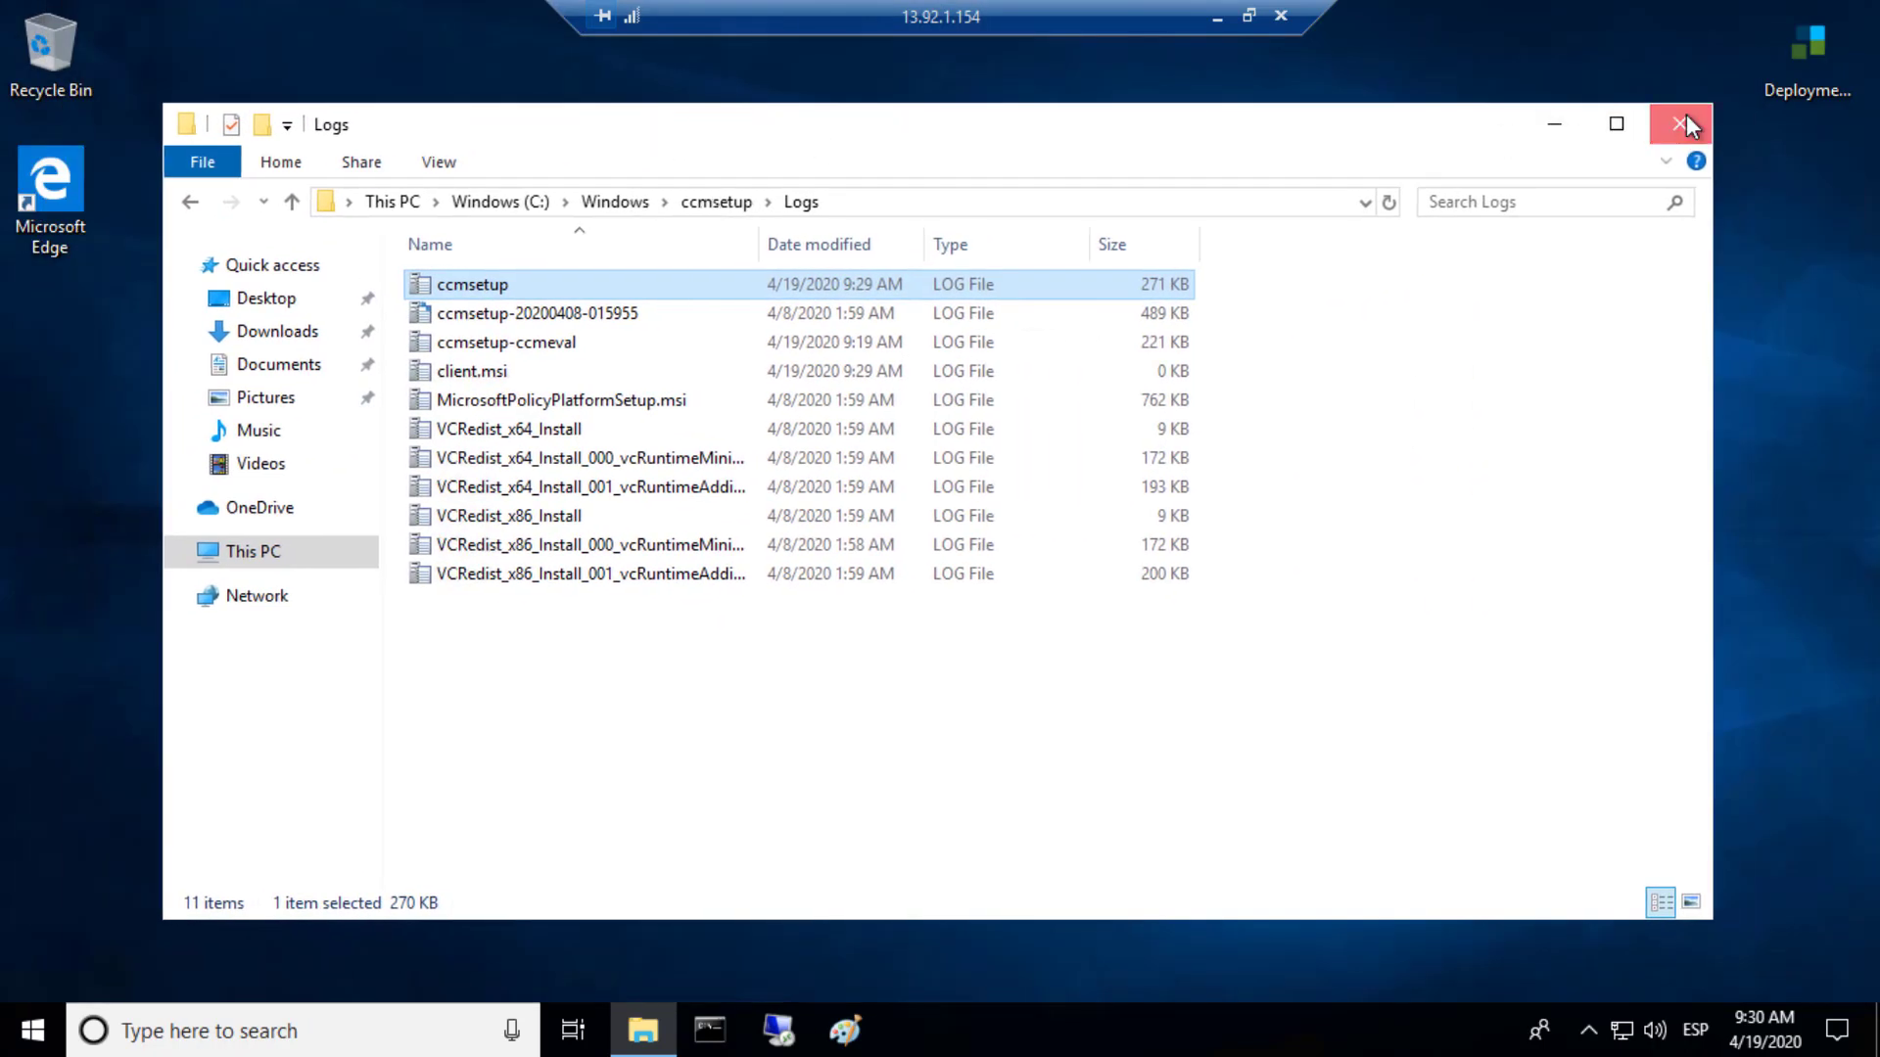
left_click(1701, 128)
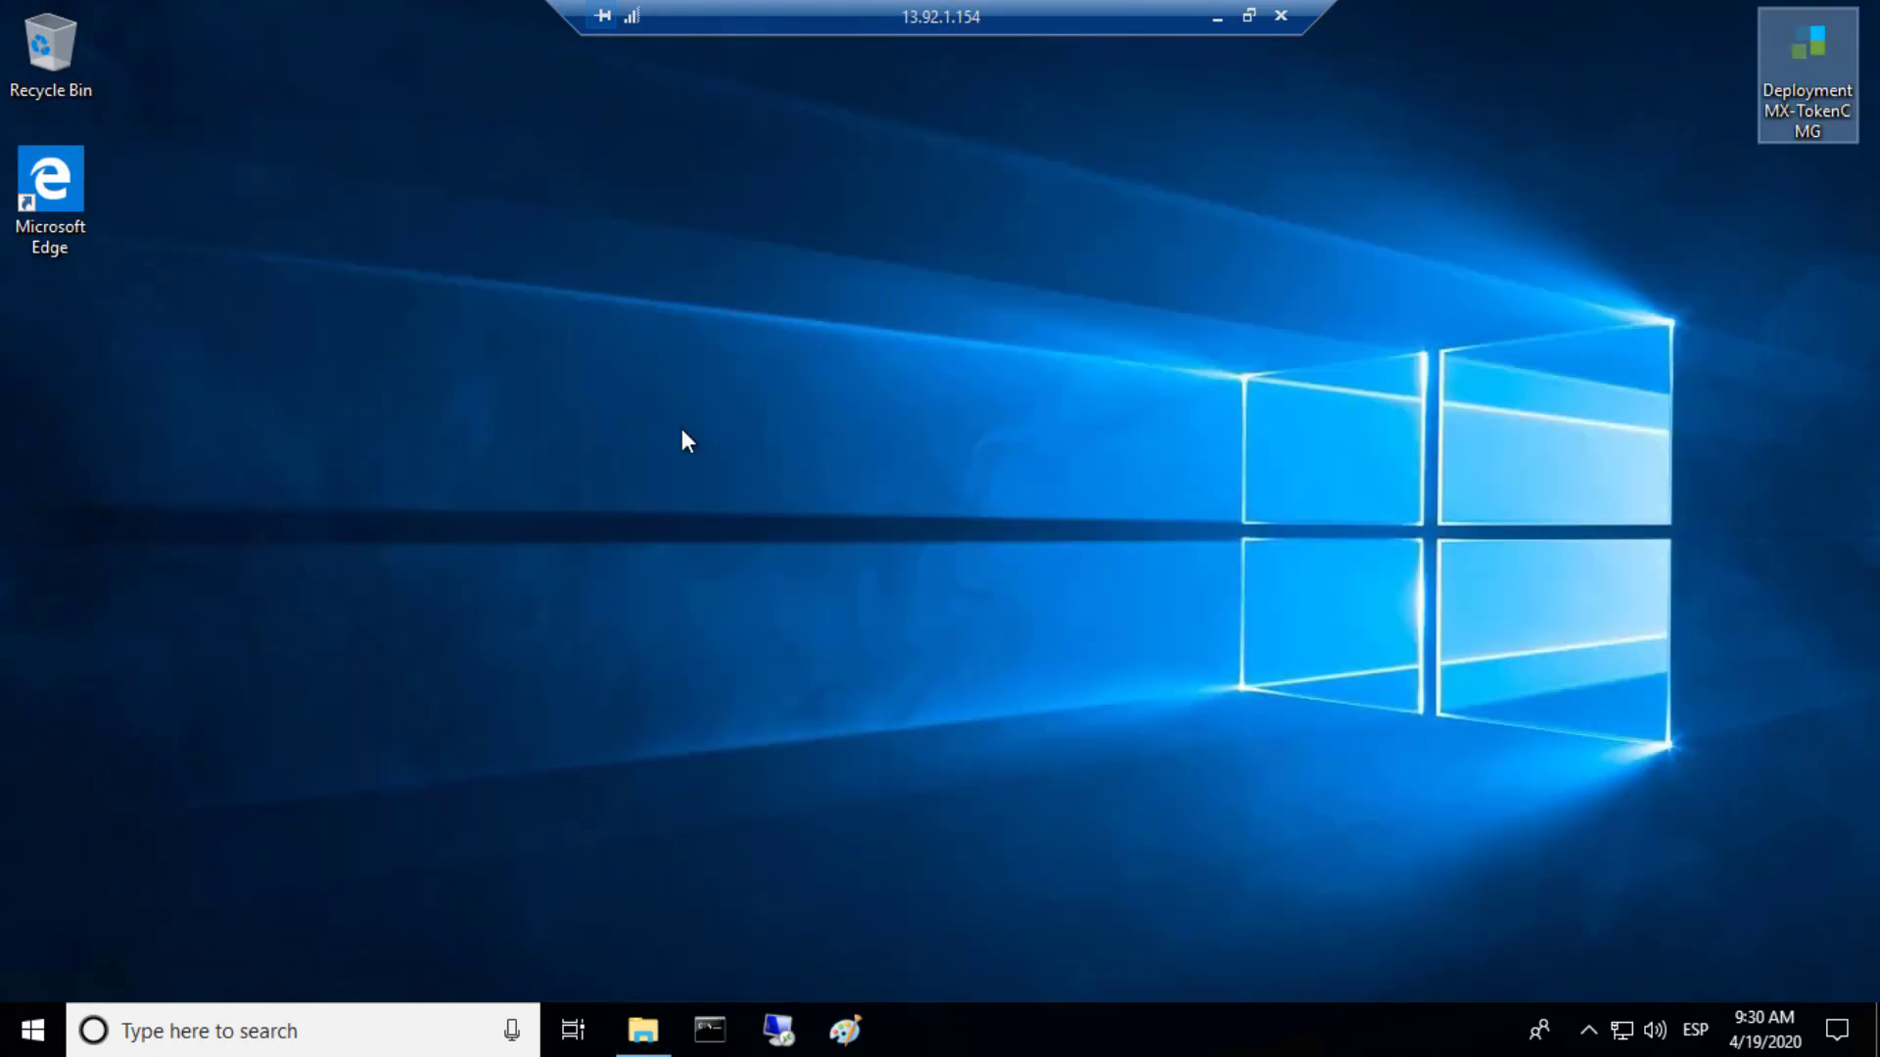
left_click(20, 1034)
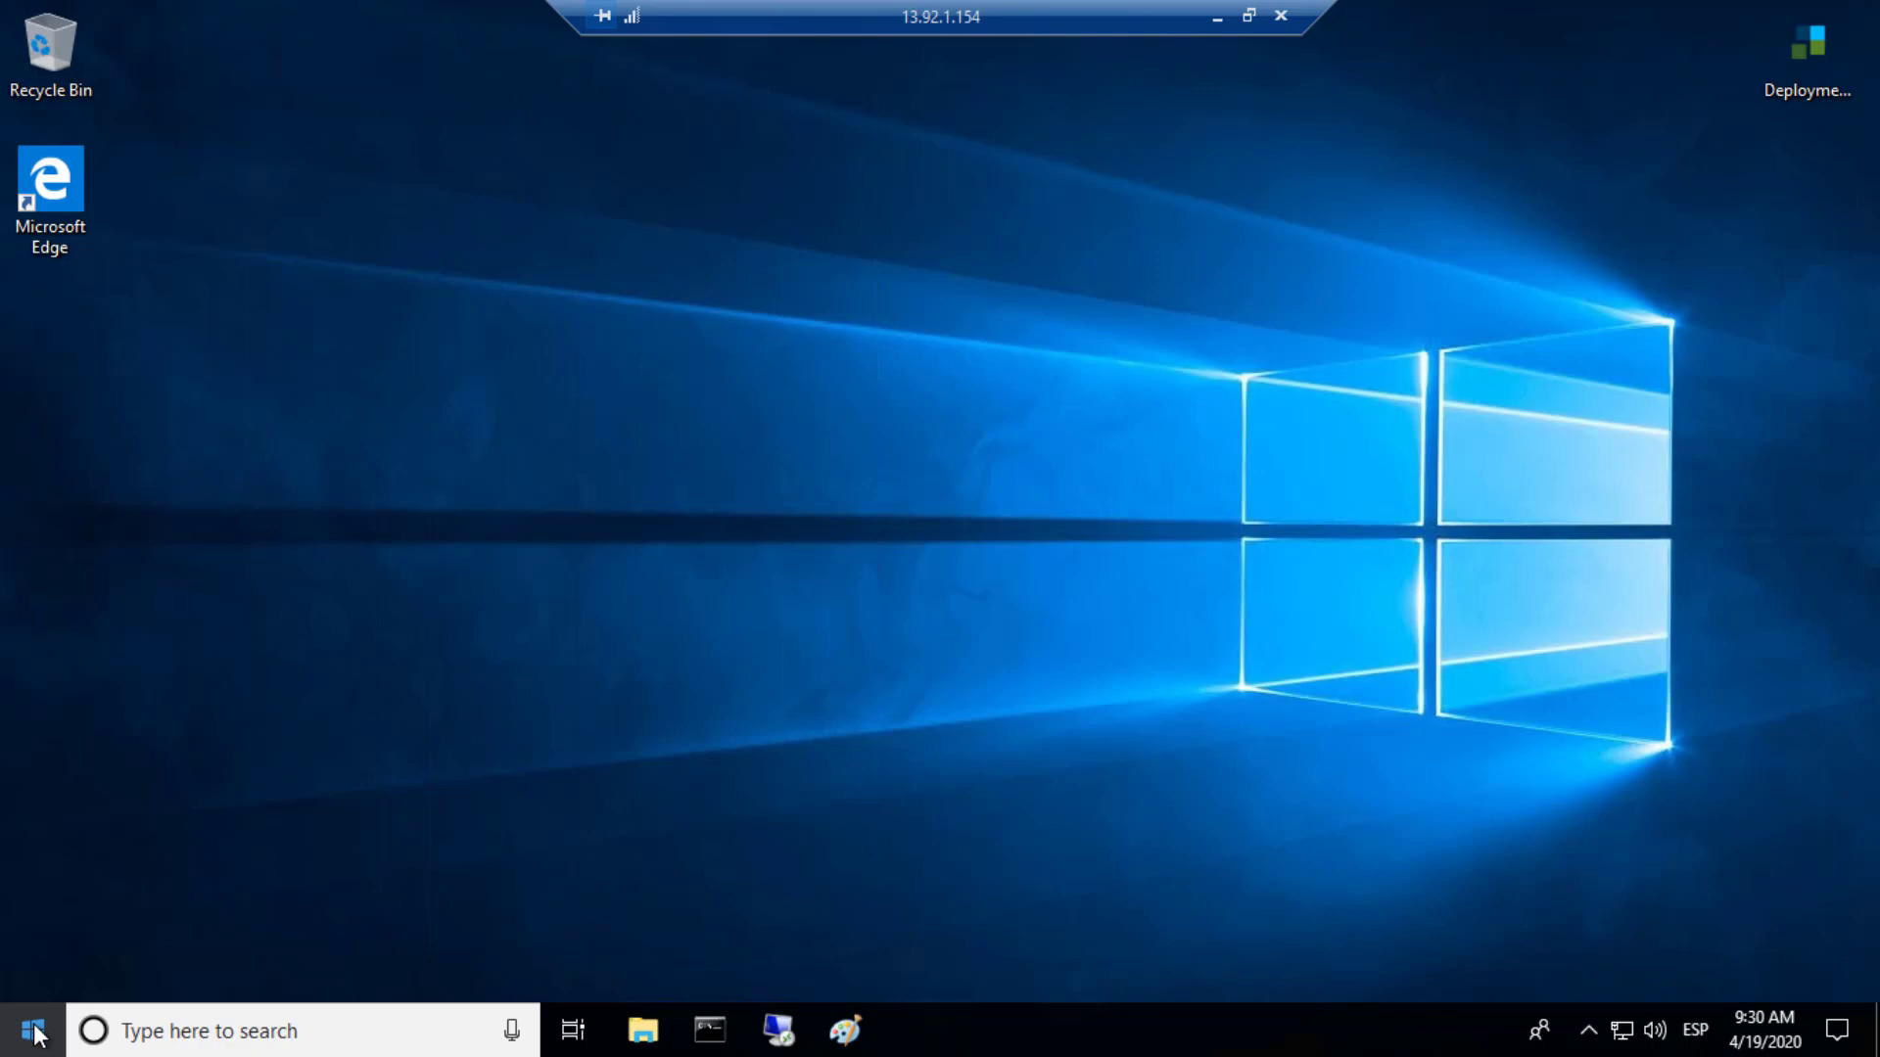
left_click(35, 1034)
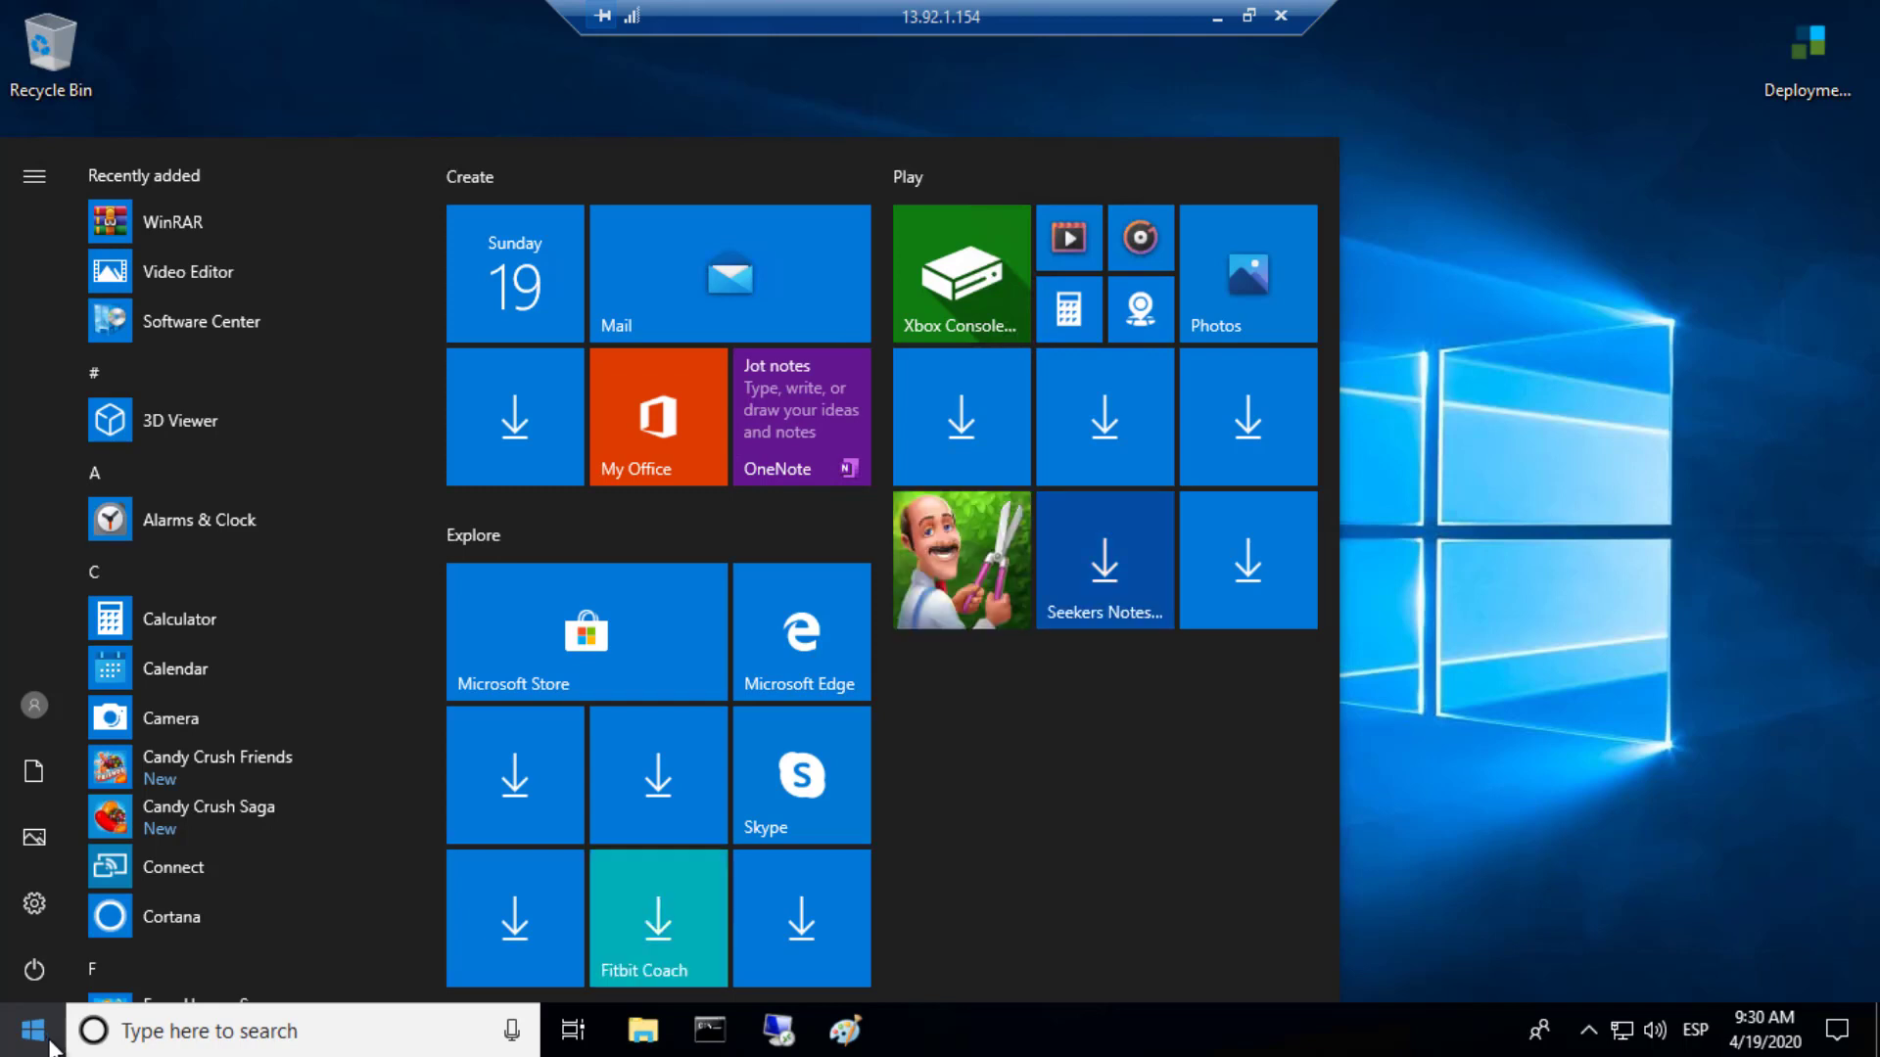
left_click(1465, 450)
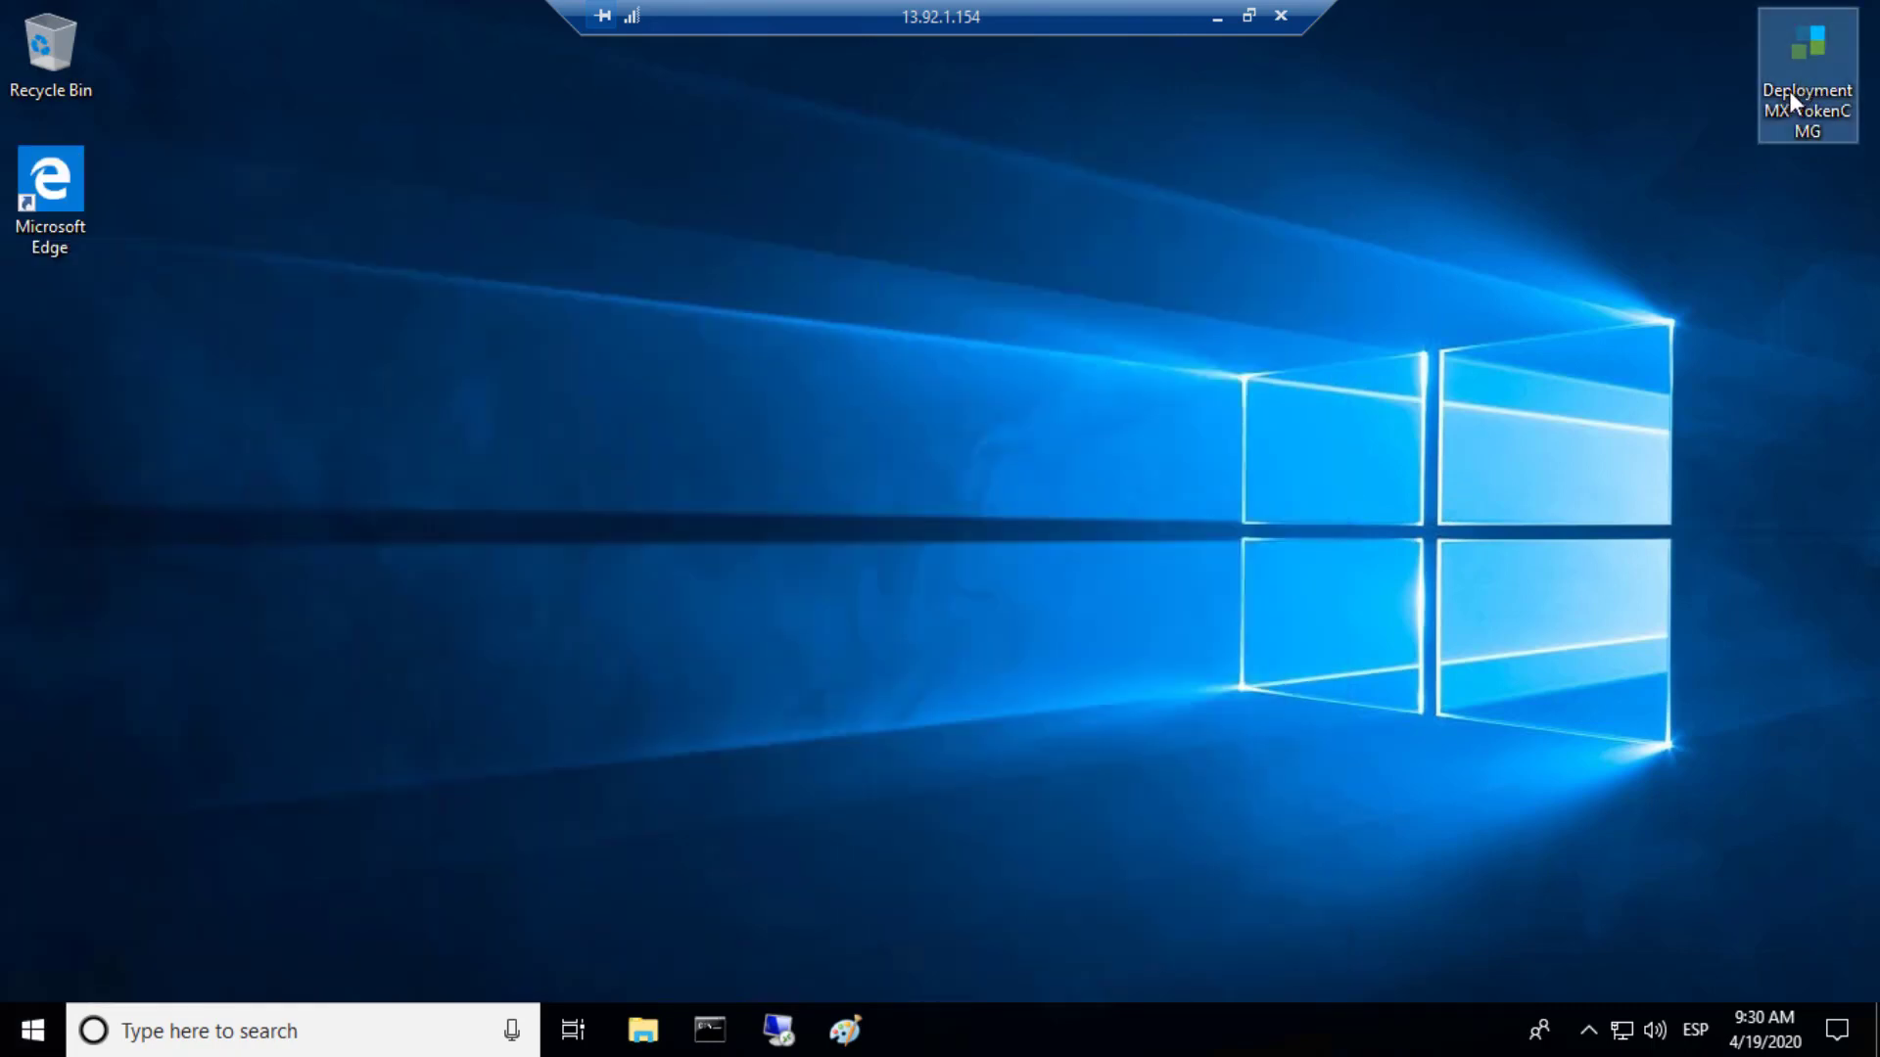
Move the DeploymentMX-TokenCMG icon to the upper middle of the desktop and minimize the remote session to show the local desktop.
left_click_drag(1789, 90, 983, 250)
left_click(840, 354)
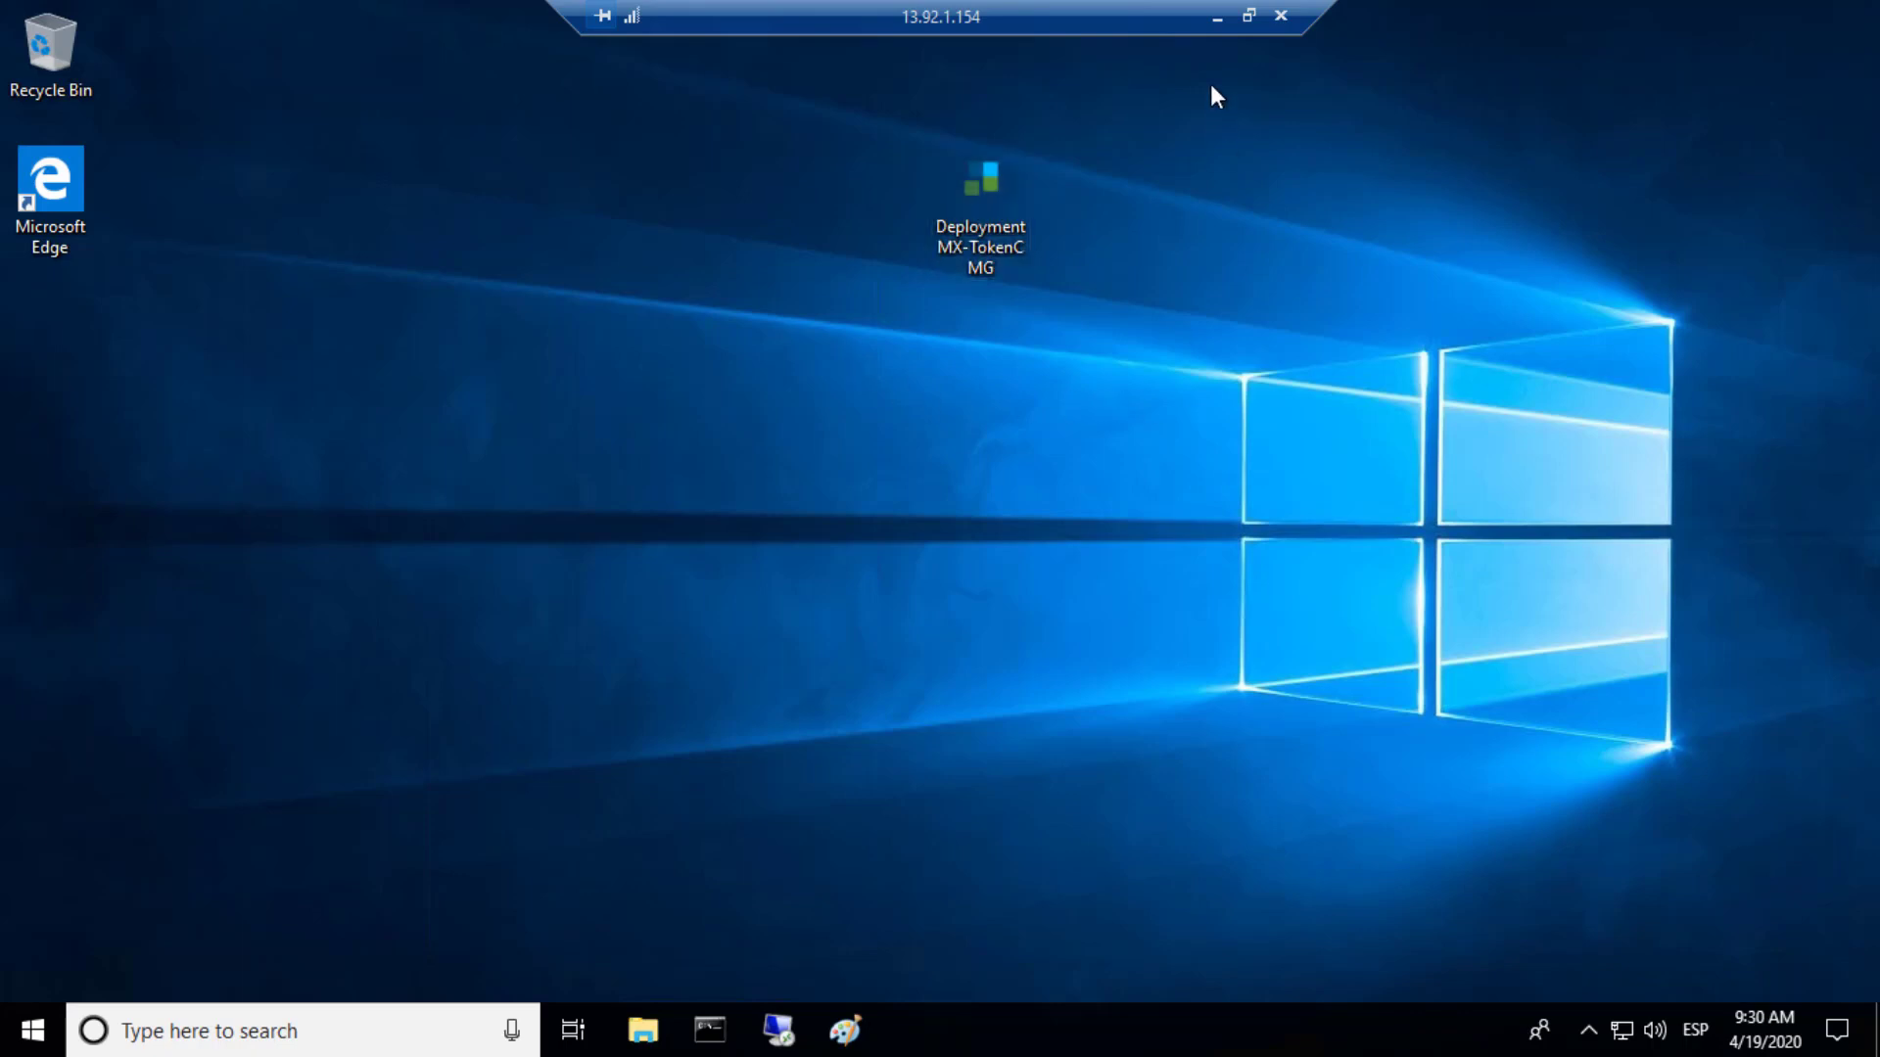
left_click(1215, 19)
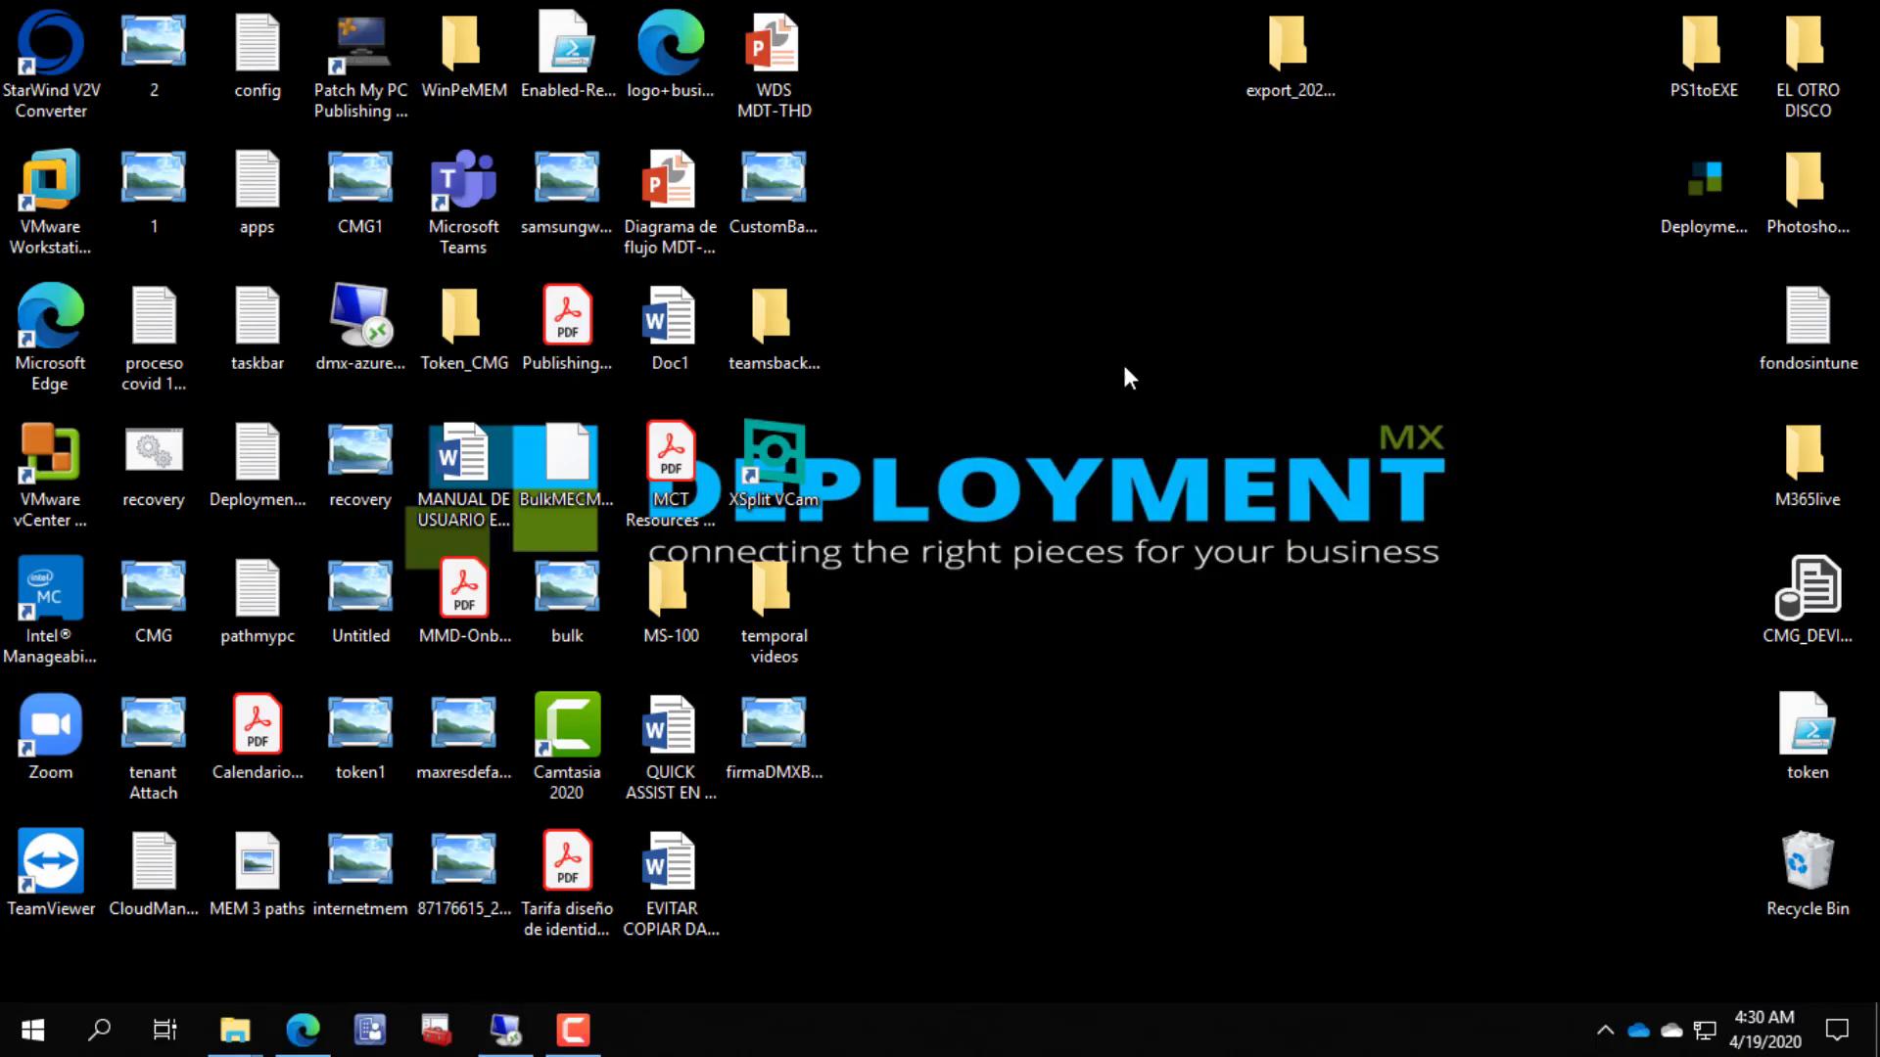